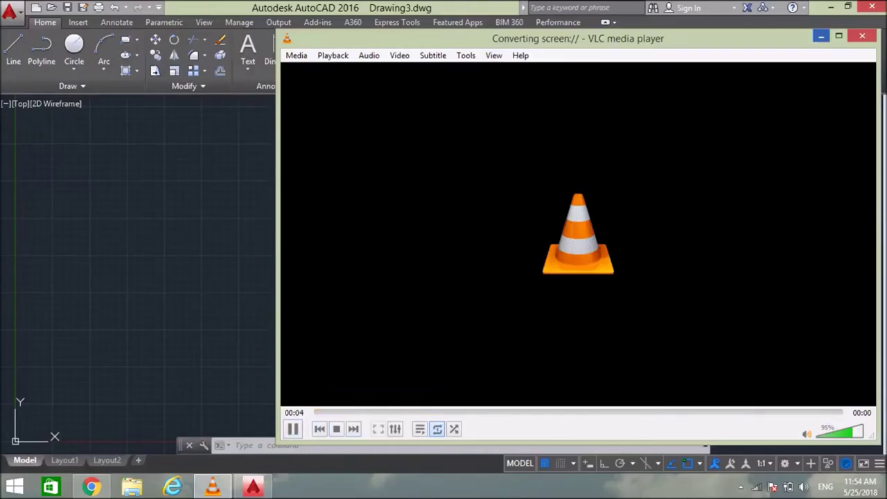
# Step: Minimize the VLC media player window to reveal the empty AutoCAD drawing
pyautogui.click(821, 35)
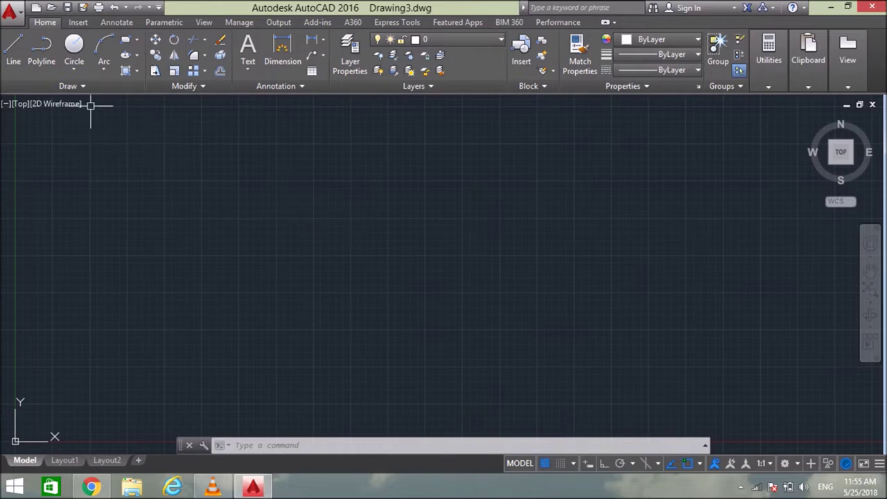
# Step: Draw a circle of diameter 220 using Center, Diameter
pyautogui.click(74, 69)
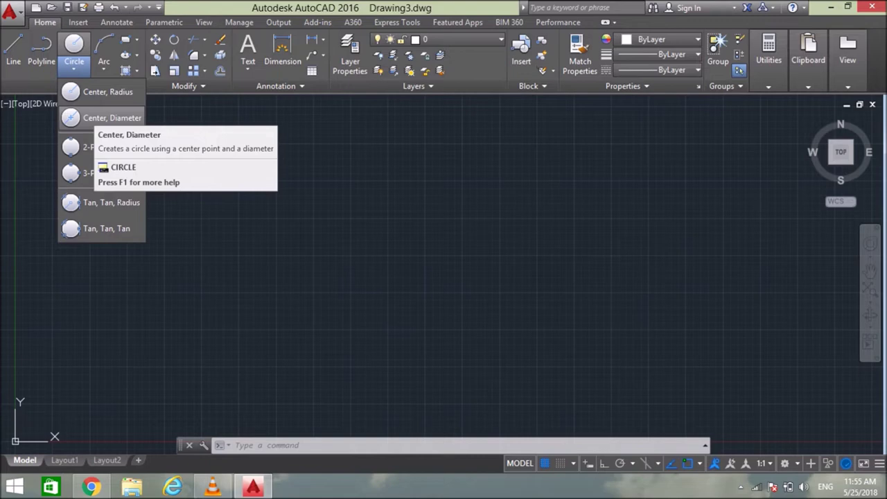
pyautogui.click(111, 118)
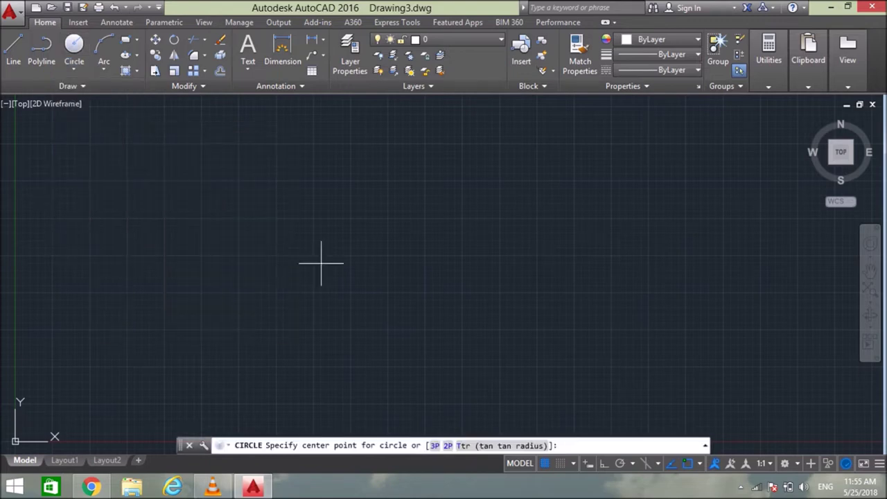
pyautogui.click(375, 236)
pyautogui.write('220')
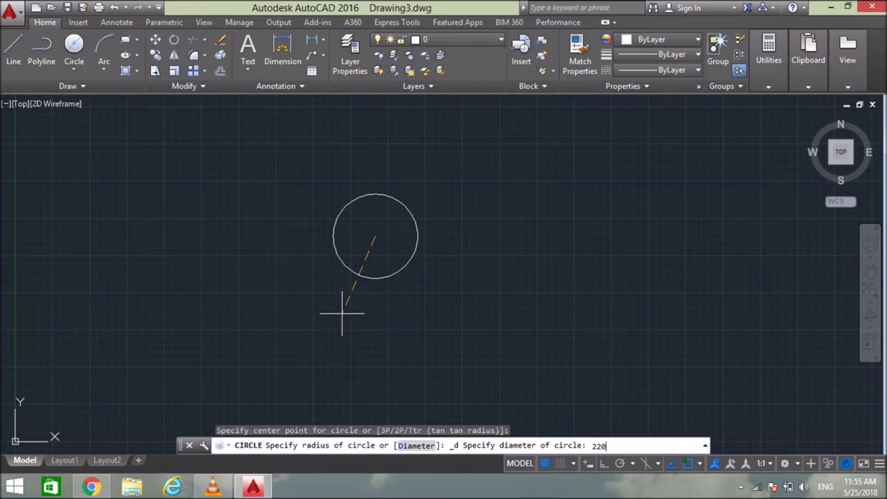
pyautogui.press('Return')
pyautogui.middleClick(340, 311)
pyautogui.middleClick(340, 311)
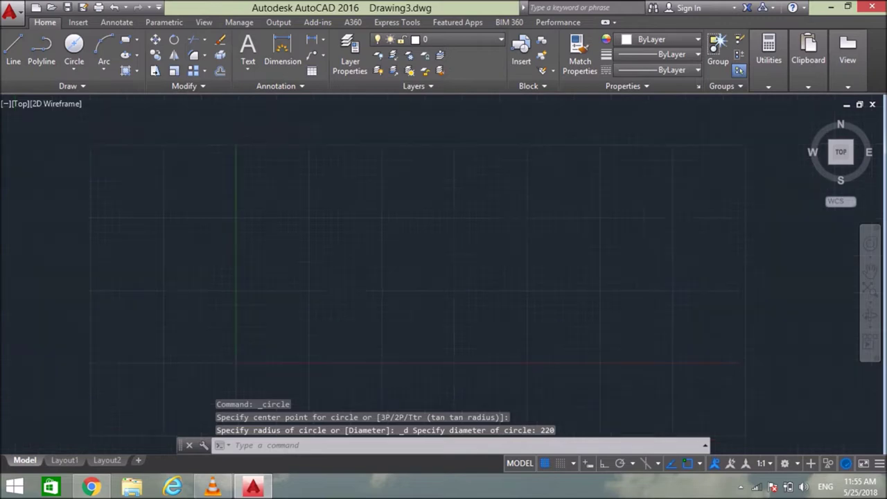
pyautogui.scroll(-2, 451, 283)
pyautogui.moveTo(458, 270)
pyautogui.mouseDown(button='middle')
pyautogui.moveTo(404, 289)
pyautogui.moveTo(369, 289)
pyautogui.mouseUp(button='middle')
pyautogui.scroll(-4, 404, 289)
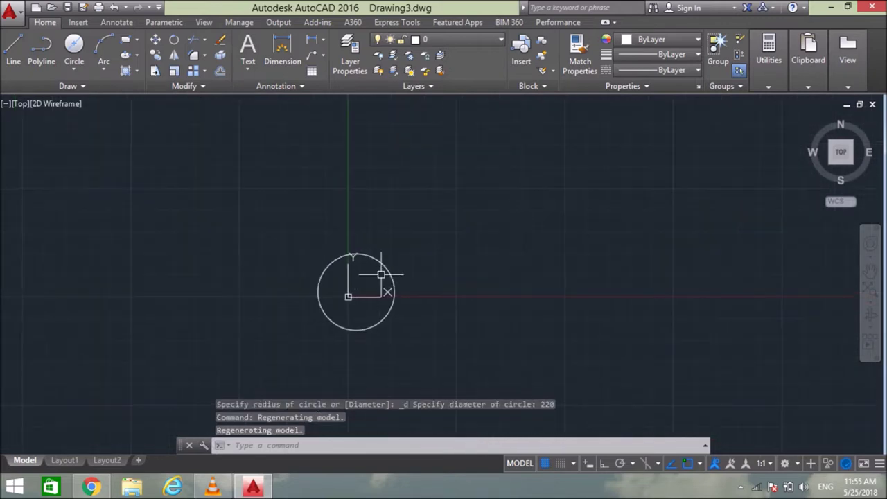
# Step: Move the 220 circle by its centre to a new spot mid-drawing
pyautogui.click(389, 267)
pyautogui.write('m')
pyautogui.press('Return')
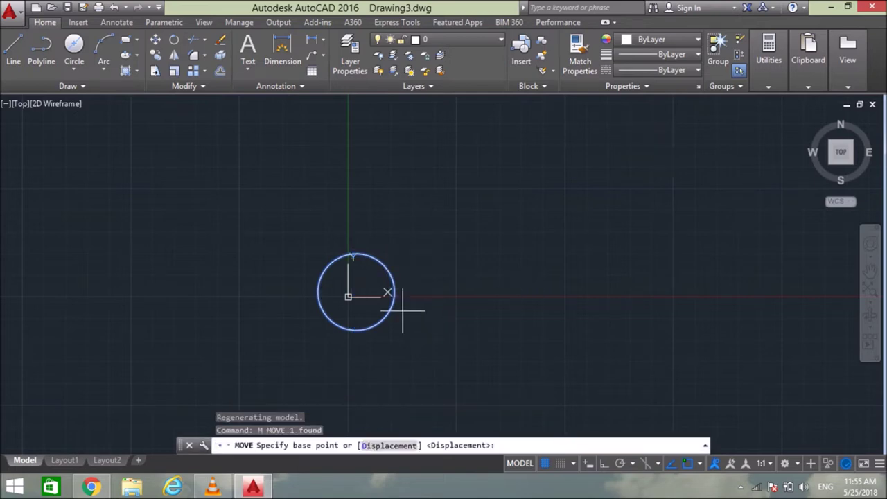
pyautogui.click(355, 292)
pyautogui.moveTo(510, 236); pyautogui.dragTo(250, 395, button='middle')
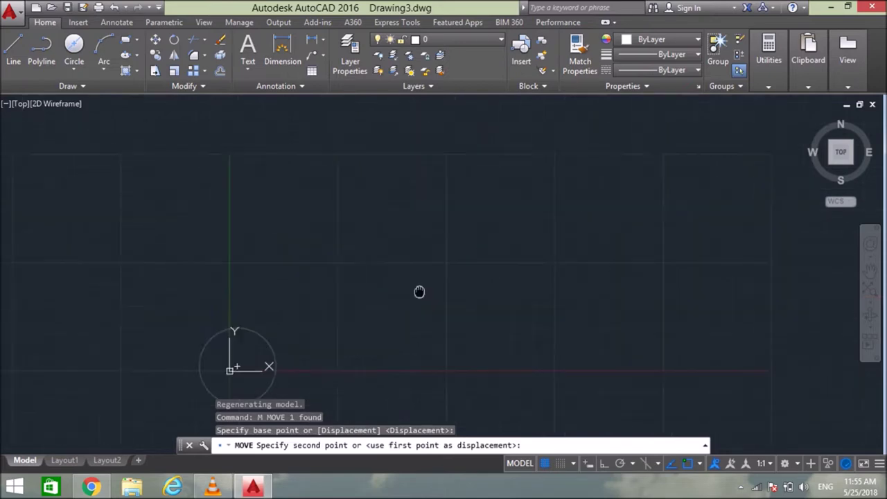
pyautogui.click(472, 242)
pyautogui.scroll(2, 482, 244)
pyautogui.scroll(2, 482, 243)
pyautogui.scroll(-2, 482, 242)
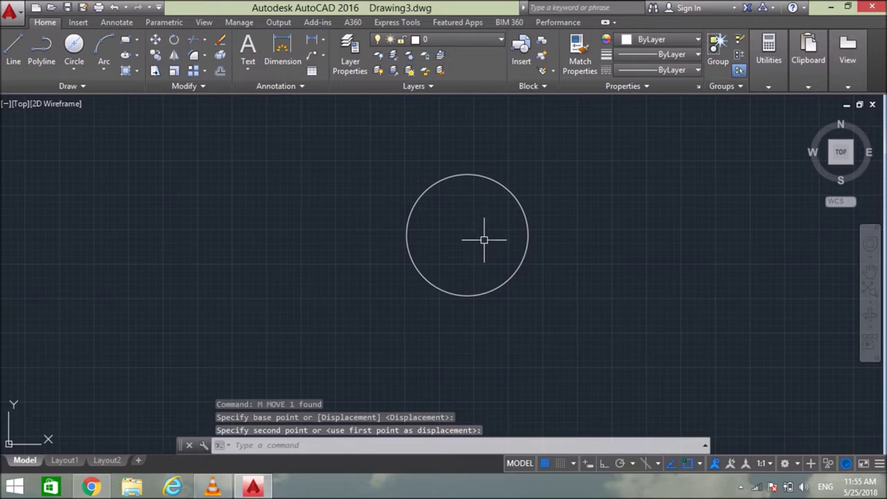
pyautogui.scroll(-1, 464, 249)
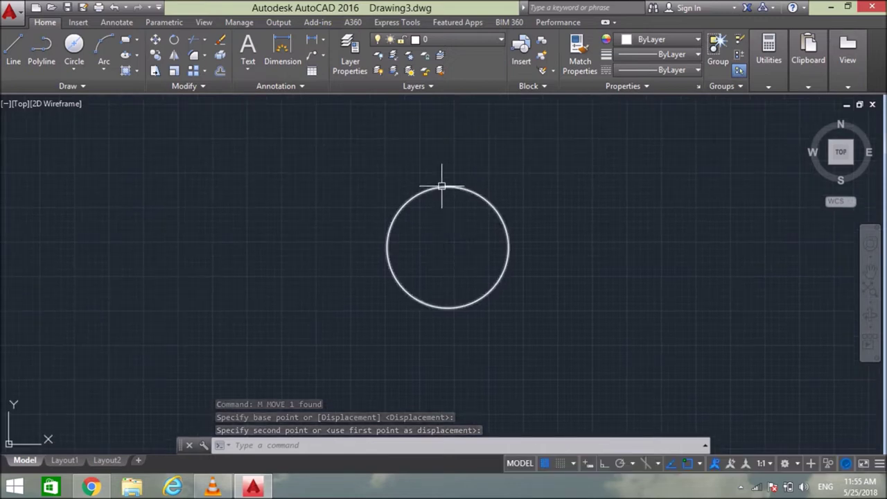
pyautogui.click(74, 45)
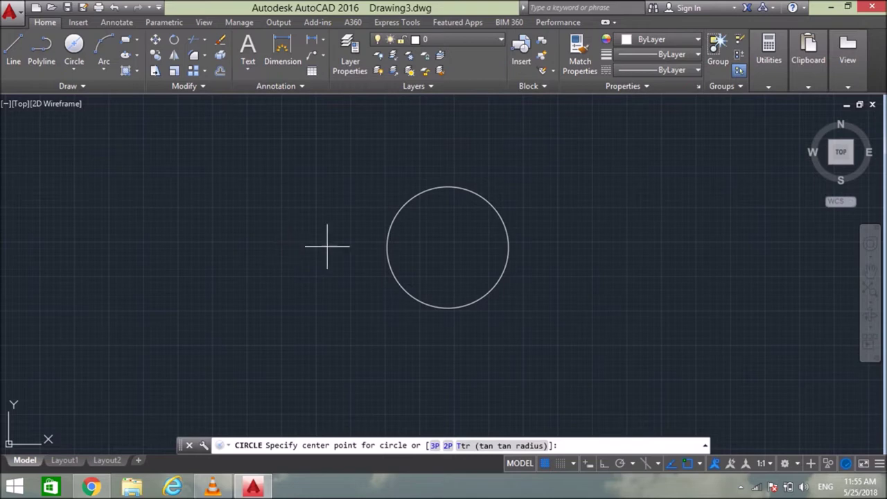
# Step: Draw a concentric 200-diameter circle centred on the 220 circle
pyautogui.click(448, 247)
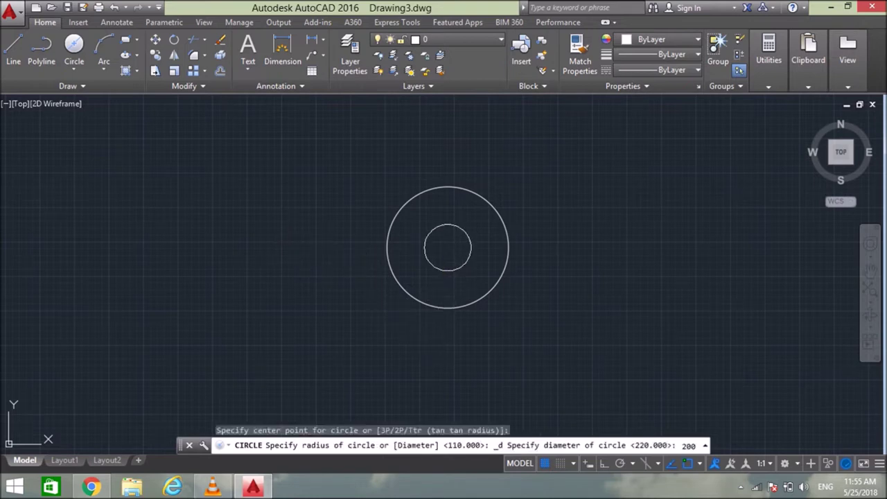
pyautogui.press('Return')
pyautogui.scroll(2, 452, 260)
pyautogui.scroll(2, 452, 297)
pyautogui.scroll(-2, 451, 284)
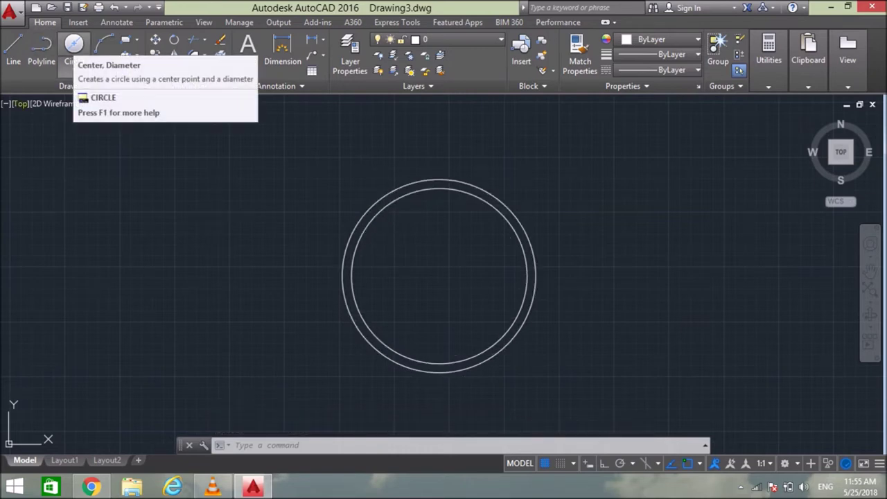
# Step: Add a 40-diameter hub circle at the same centre
pyautogui.click(74, 44)
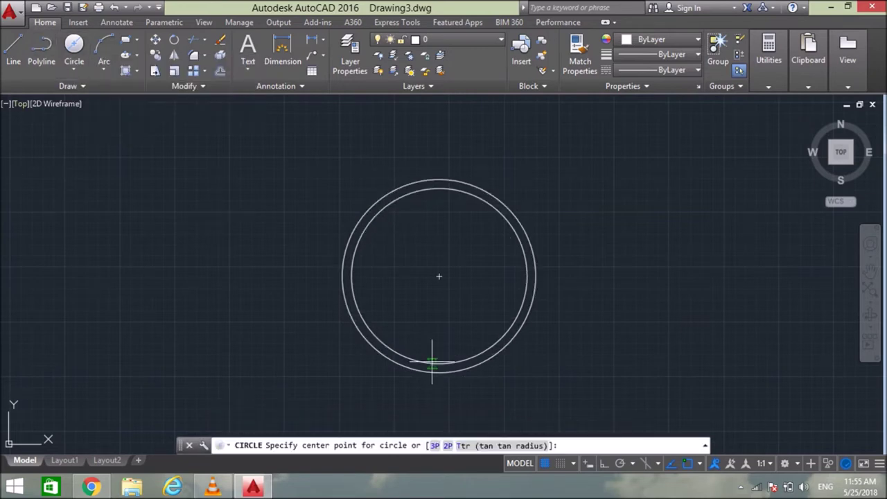
pyautogui.click(439, 276)
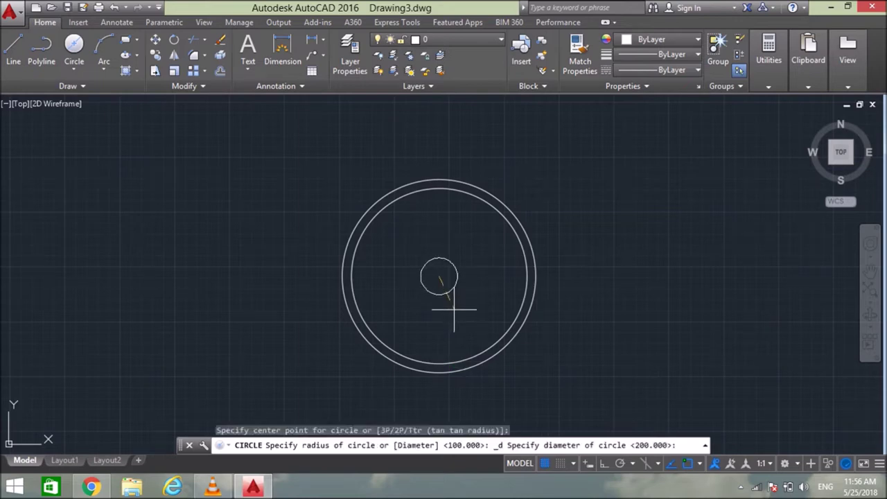
pyautogui.write('40')
pyautogui.press('Return')
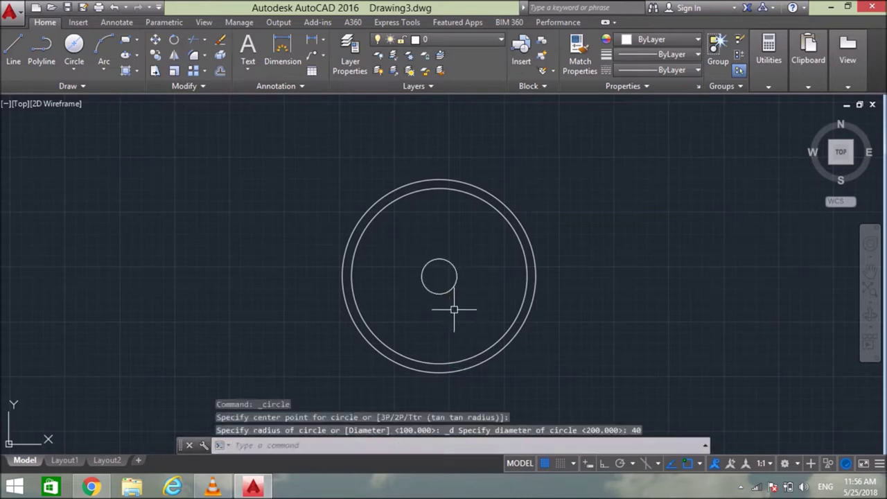
pyautogui.scroll(2, 436, 258)
pyautogui.scroll(-2, 476, 254)
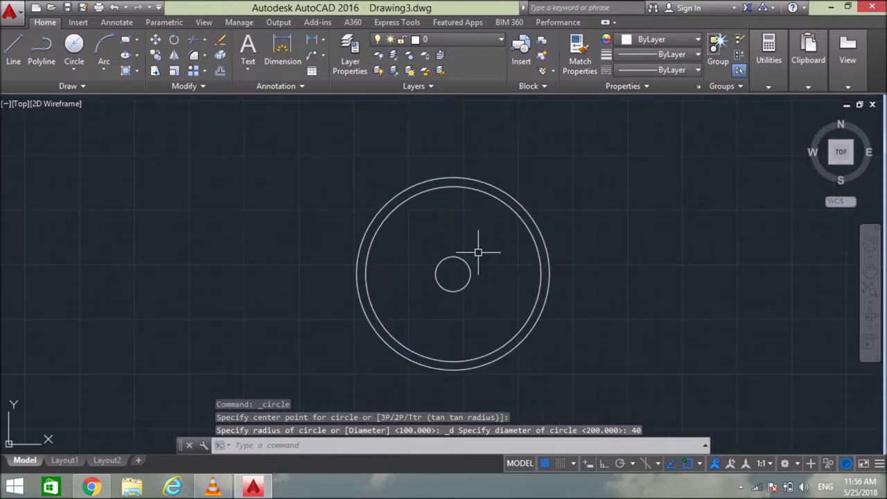
pyautogui.moveTo(478, 250); pyautogui.dragTo(458, 242, button='middle')
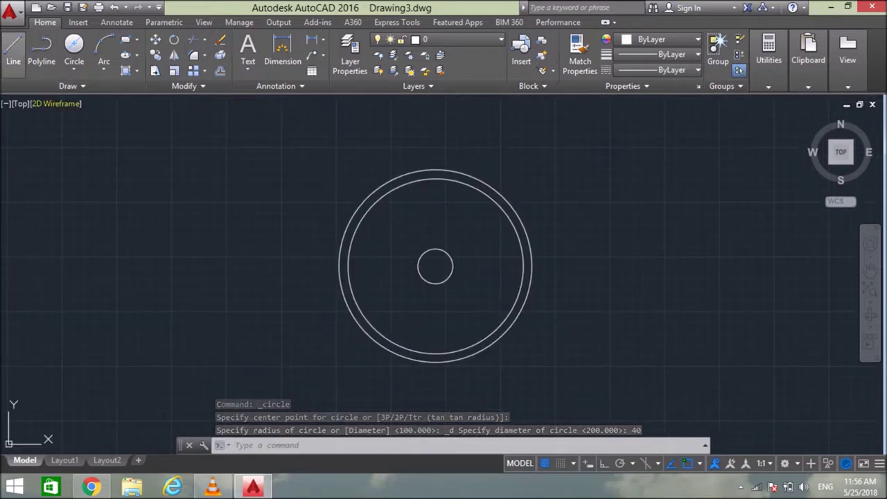
pyautogui.click(14, 49)
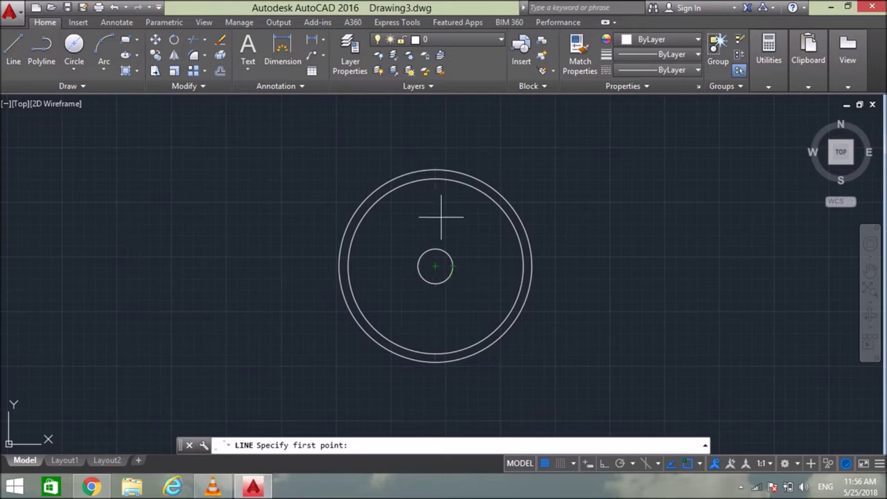
# Step: Draw a vertical centre line through the circles with Ortho on
pyautogui.click(435, 119)
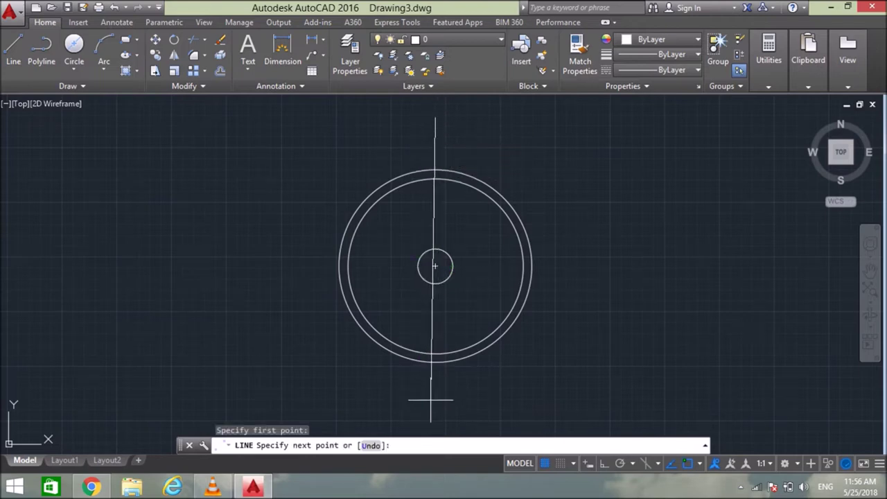
pyautogui.click(604, 463)
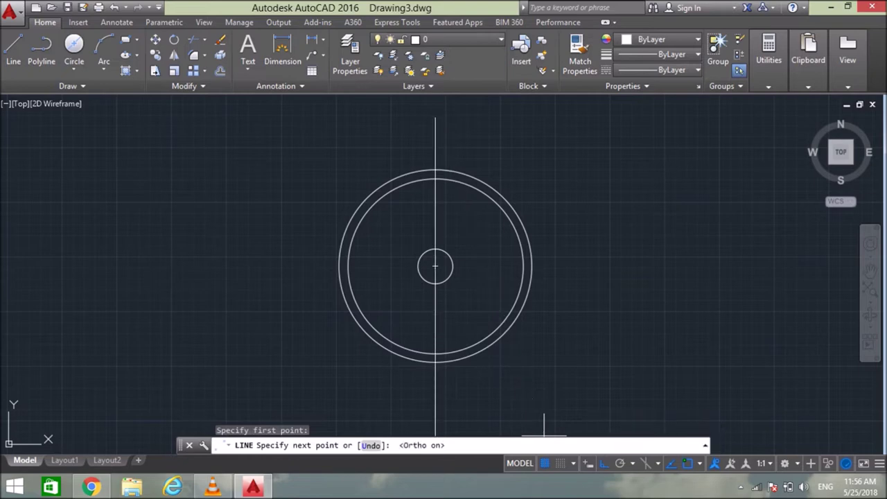
pyautogui.click(436, 401)
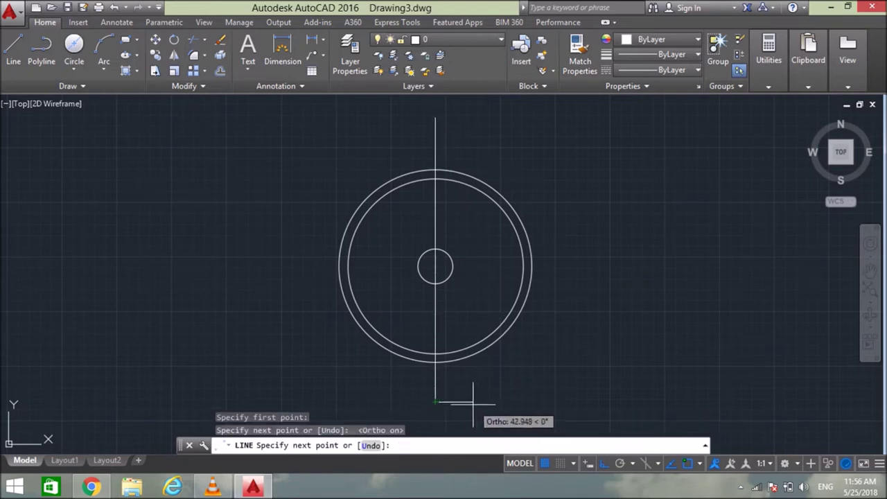
pyautogui.press('Return')
pyautogui.scroll(1, 402, 228)
pyautogui.scroll(1, 353, 233)
pyautogui.scroll(1, 339, 237)
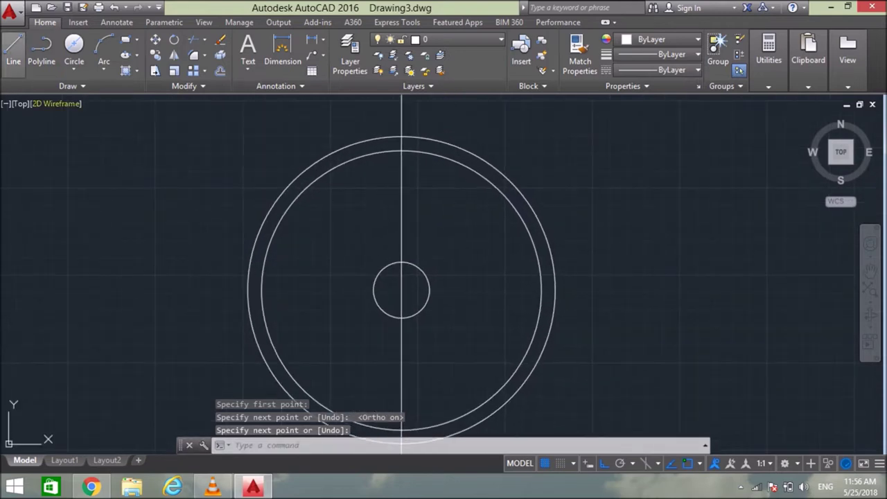
# Step: Draw a stepped profile of 9.5, 8 and 8 units from the centre line near the rim
pyautogui.click(13, 50)
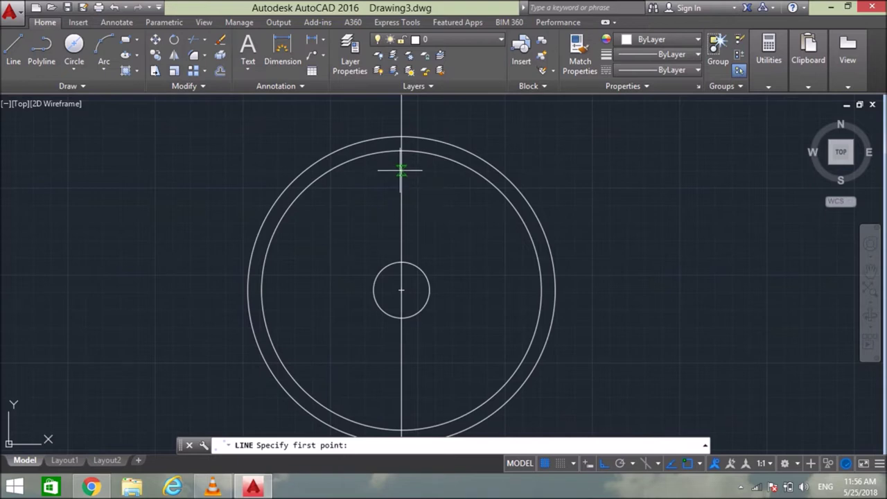
pyautogui.click(402, 169)
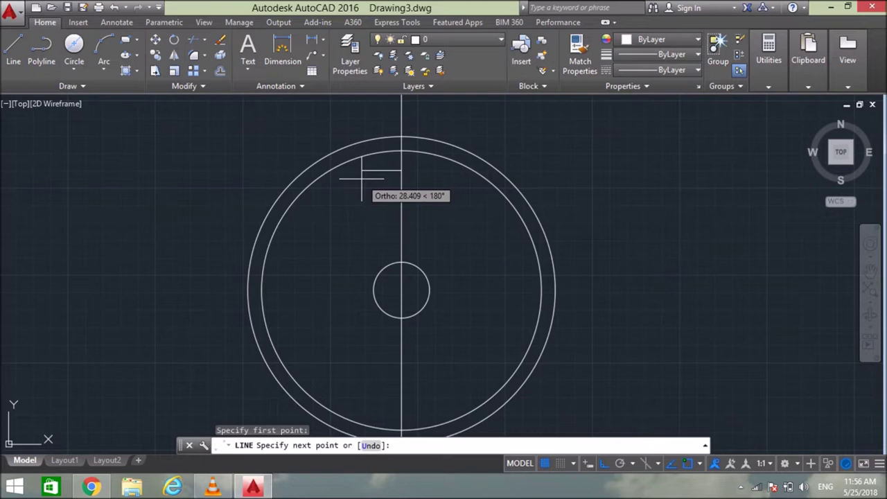
pyautogui.write('9.5')
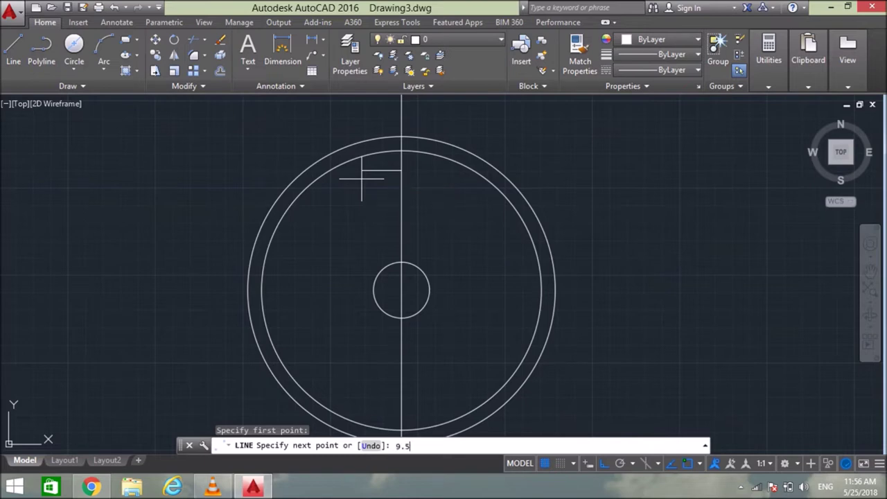
pyautogui.press('Return')
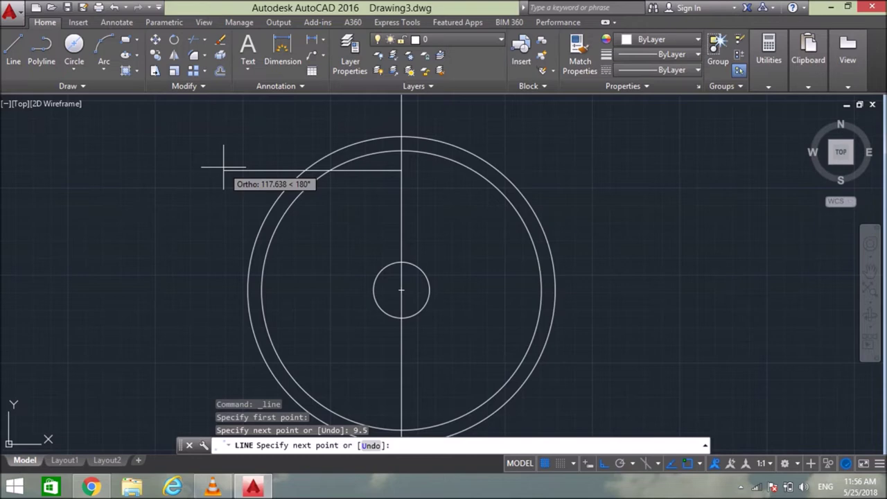
pyautogui.write('8')
pyautogui.press('Return')
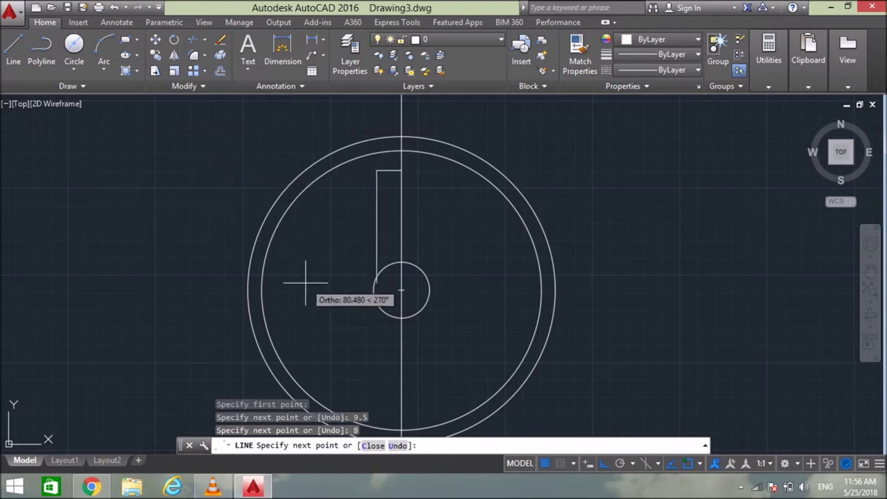
pyautogui.write('8')
pyautogui.press('Return')
pyautogui.press('Return')
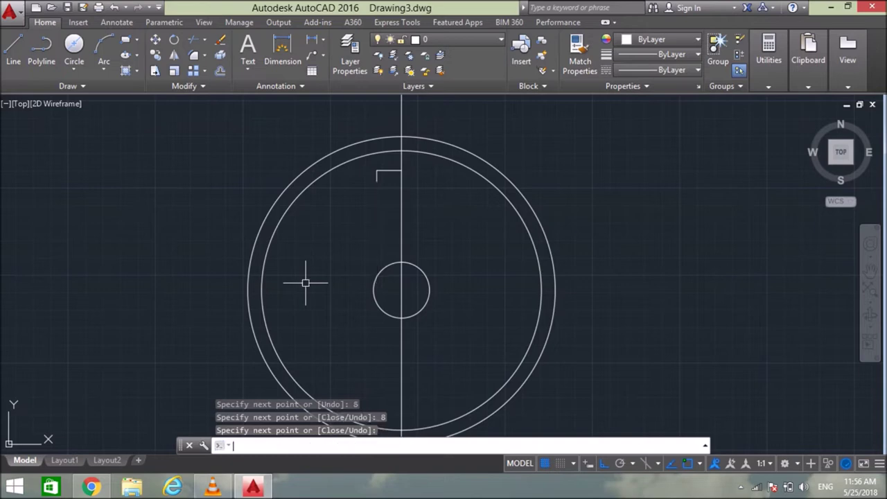
pyautogui.click(193, 56)
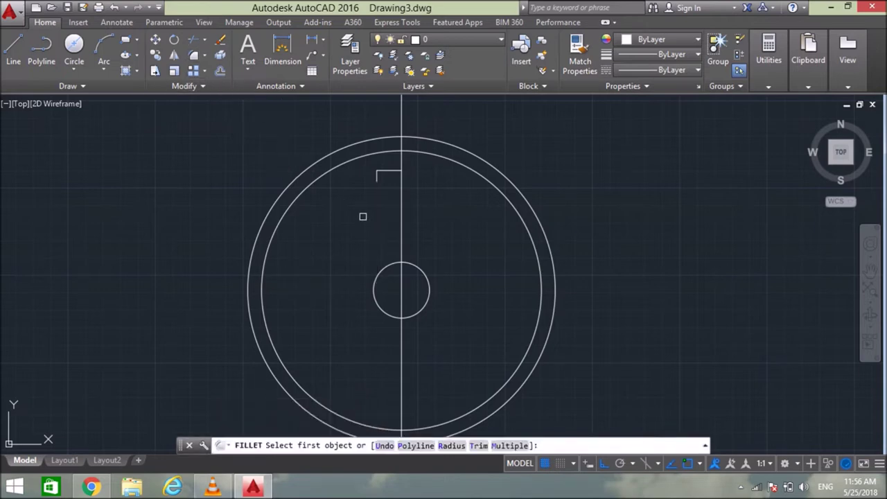
pyautogui.write('r')
# Step: Fillet the small L-shaped corner near the top with radius 8
pyautogui.press('Return')
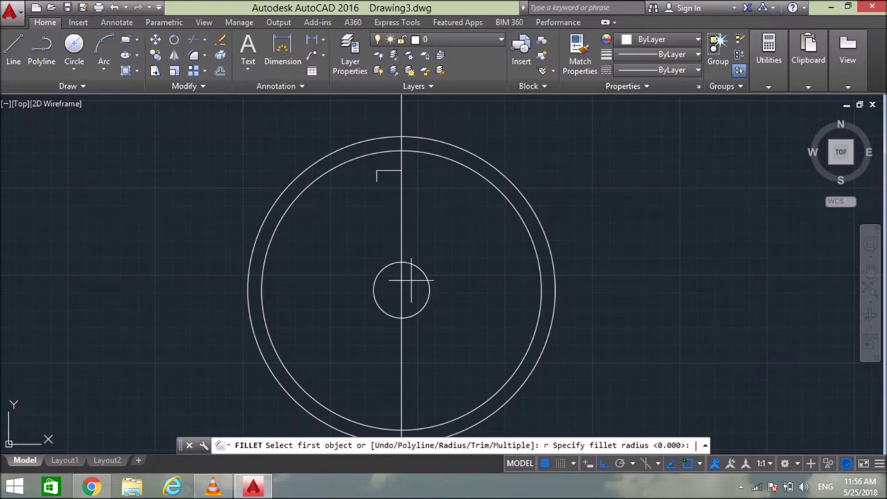
pyautogui.write('8')
pyautogui.press('Return')
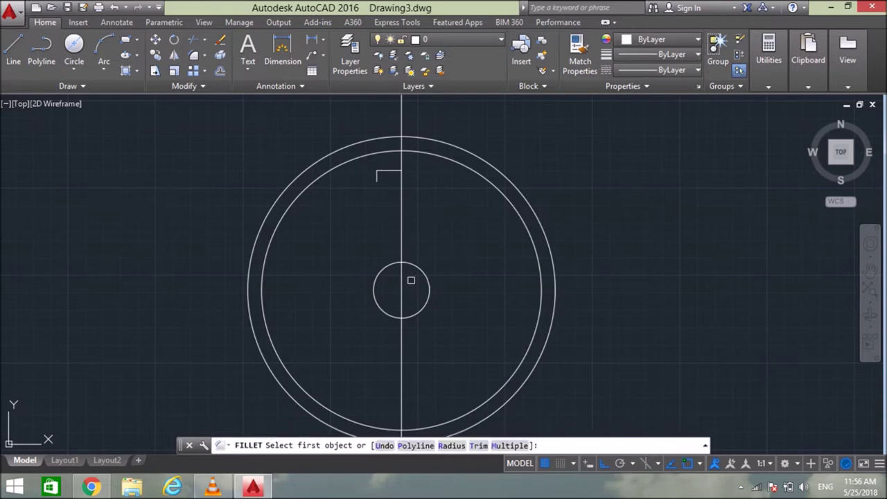
pyautogui.scroll(2, 386, 179)
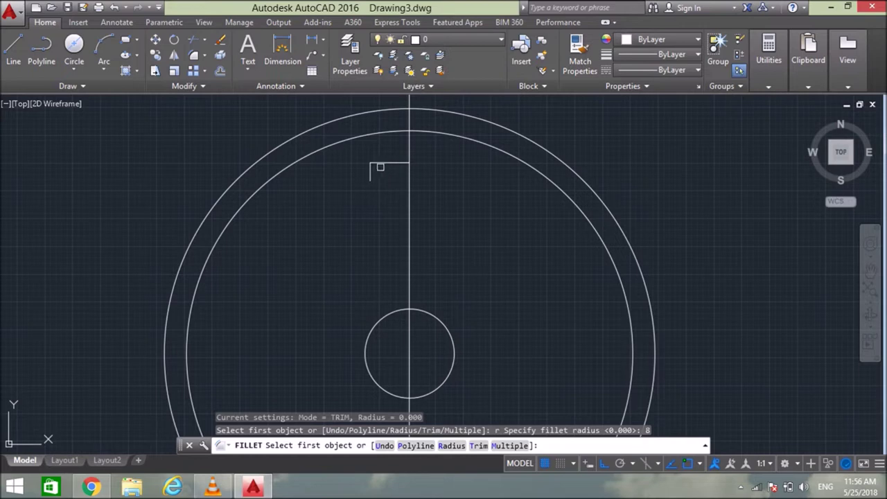
pyautogui.click(374, 164)
pyautogui.click(369, 177)
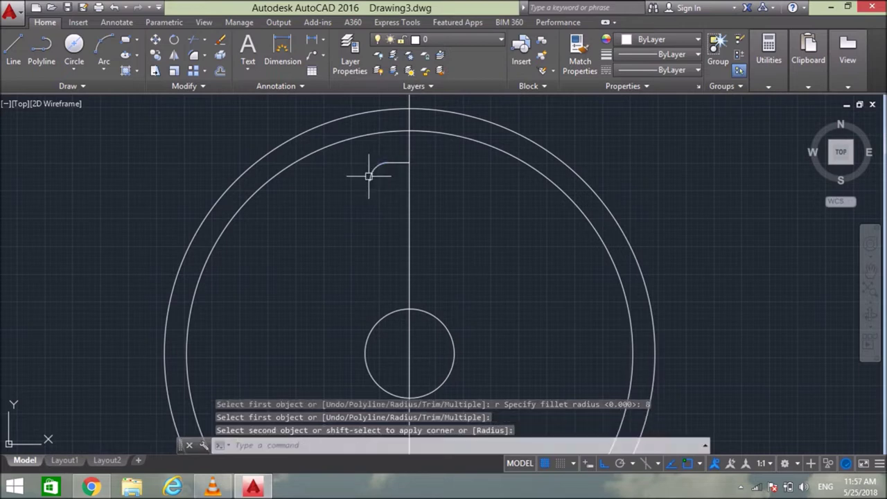
pyautogui.scroll(1, 366, 199)
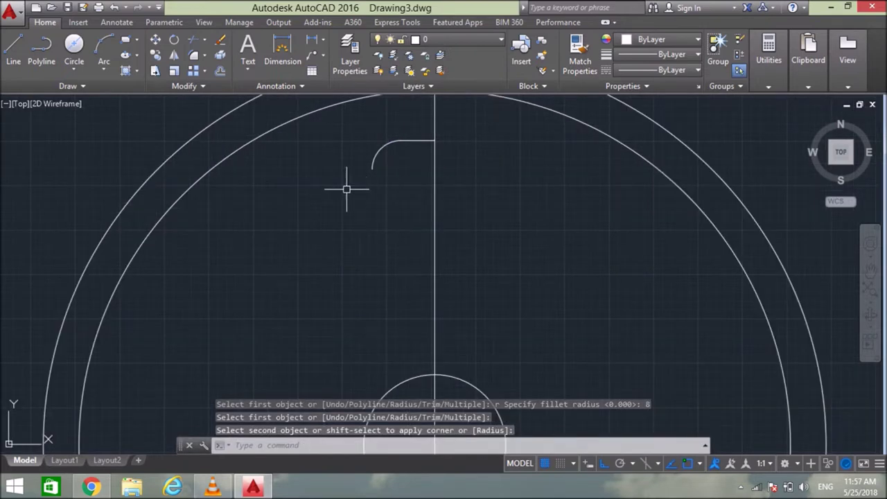
# Step: Draw a 40-unit line down the centre line from the horizontal line's end
pyautogui.click(13, 50)
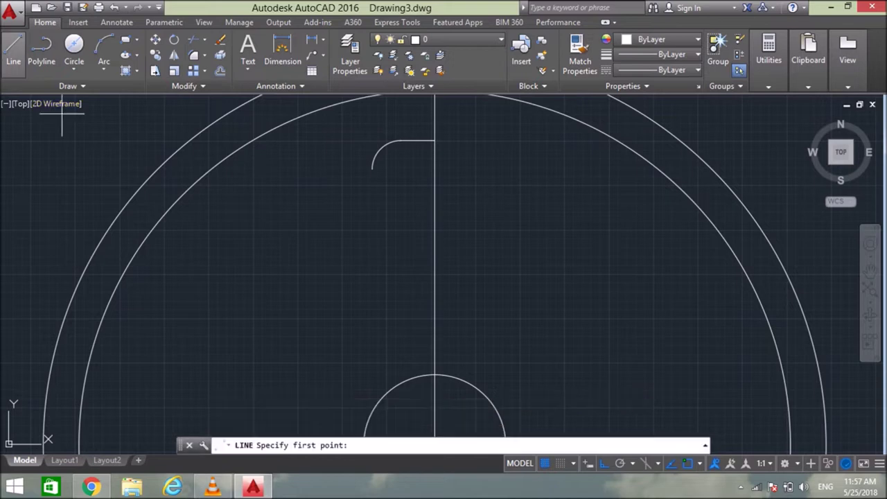
pyautogui.click(434, 141)
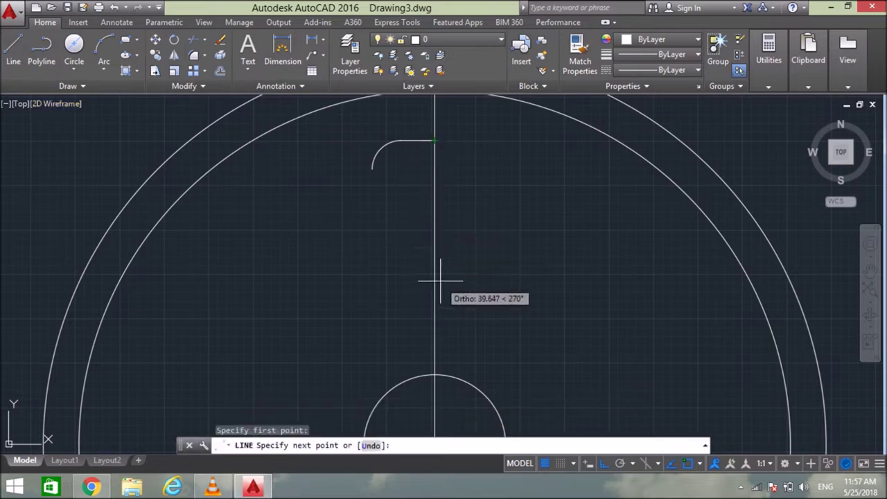
pyautogui.write('40')
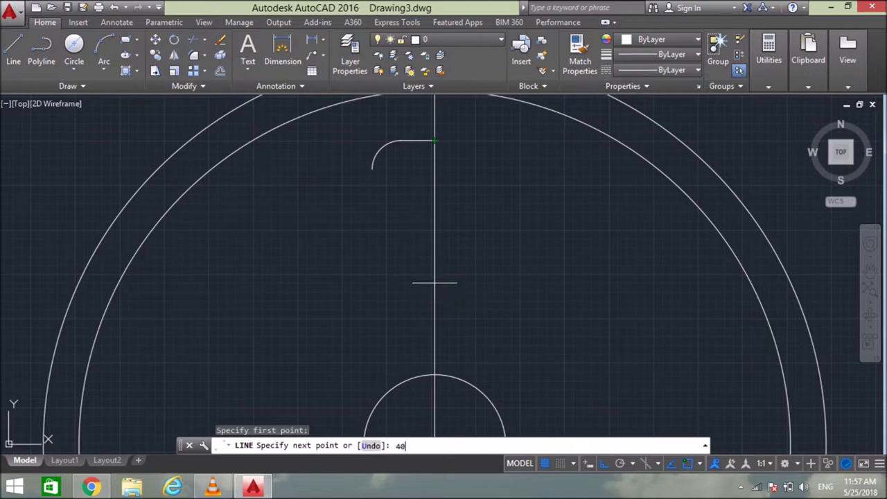
pyautogui.press('Return')
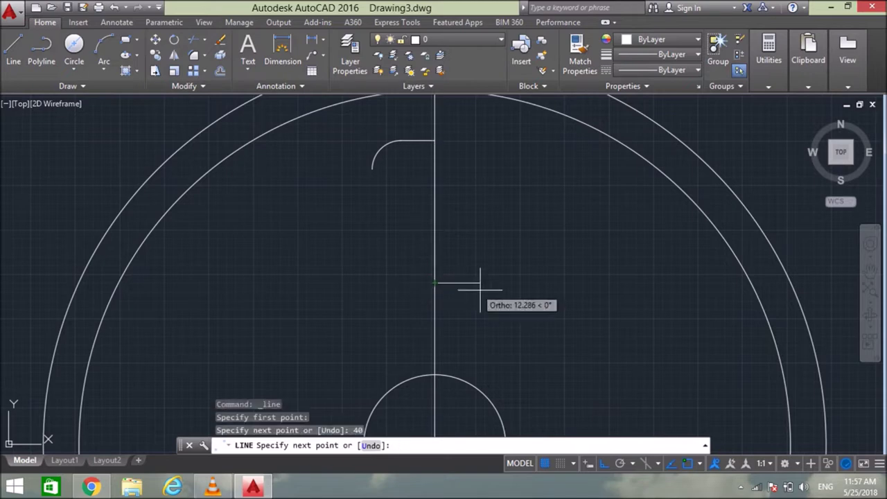
pyautogui.press('Return')
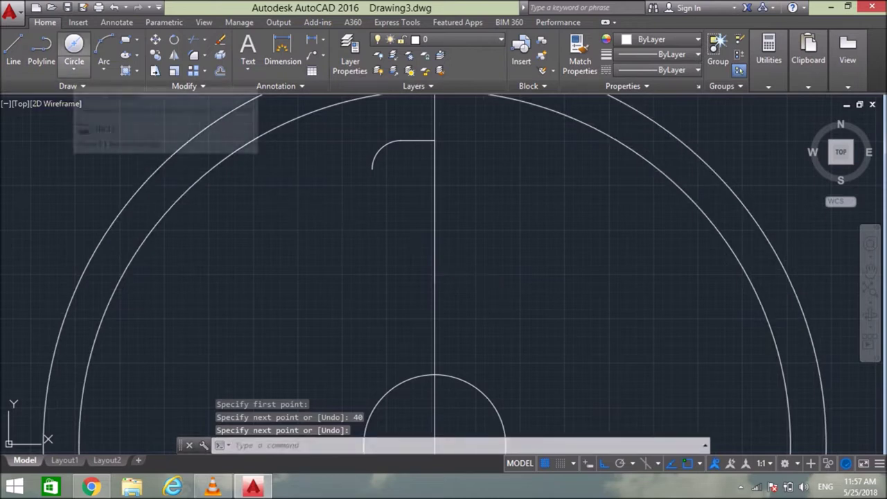
pyautogui.click(74, 45)
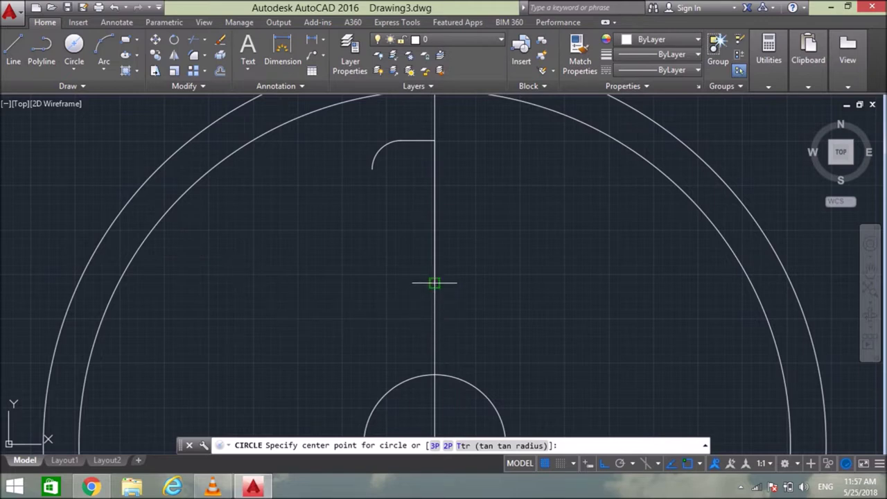
# Step: Centre an 18-diameter circle on the lower end of the 40-unit line
pyautogui.click(435, 283)
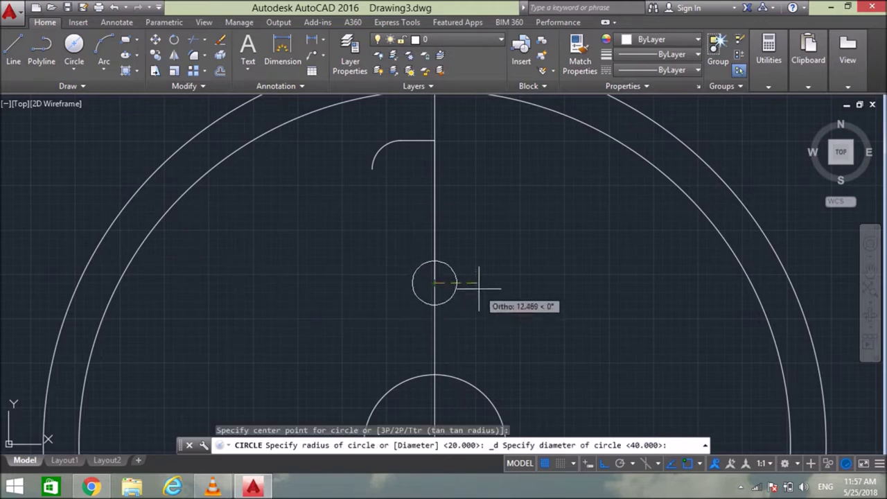
pyautogui.write('18')
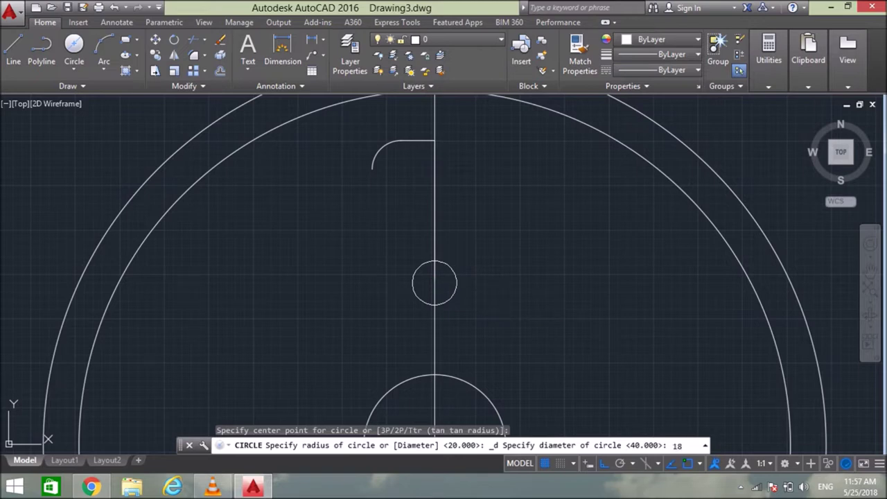
pyautogui.press('Return')
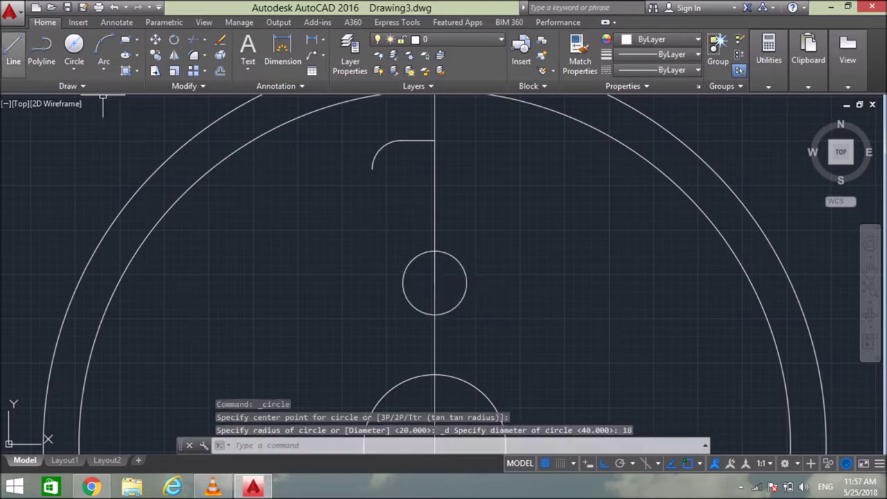
# Step: Draw a line from the fillet's lower end tangent to the 18-diameter circle
pyautogui.click(13, 48)
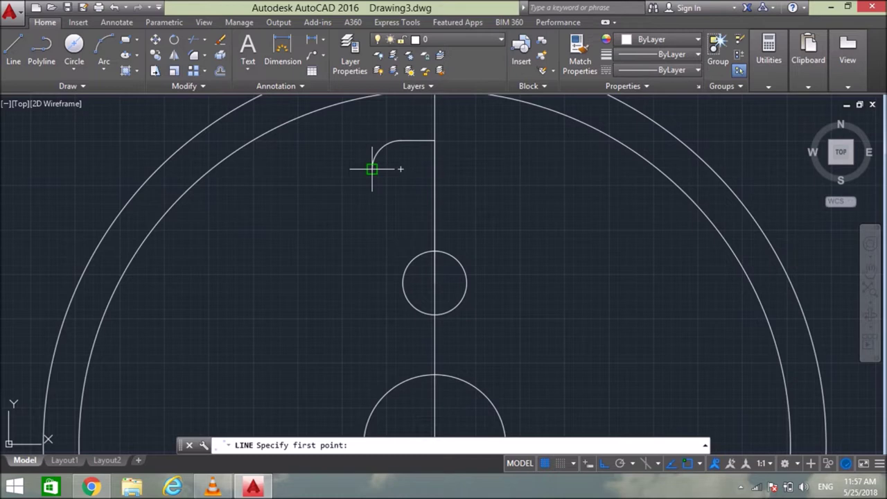
pyautogui.click(373, 168)
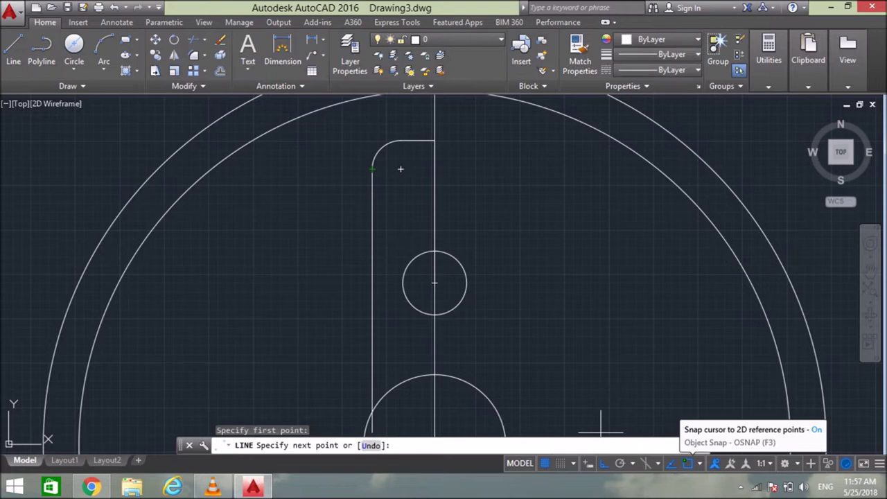
pyautogui.click(700, 463)
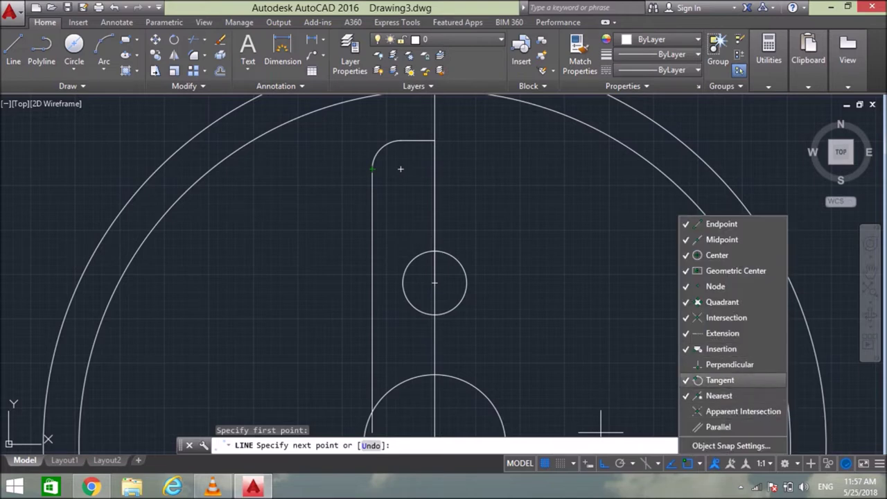
pyautogui.click(601, 431)
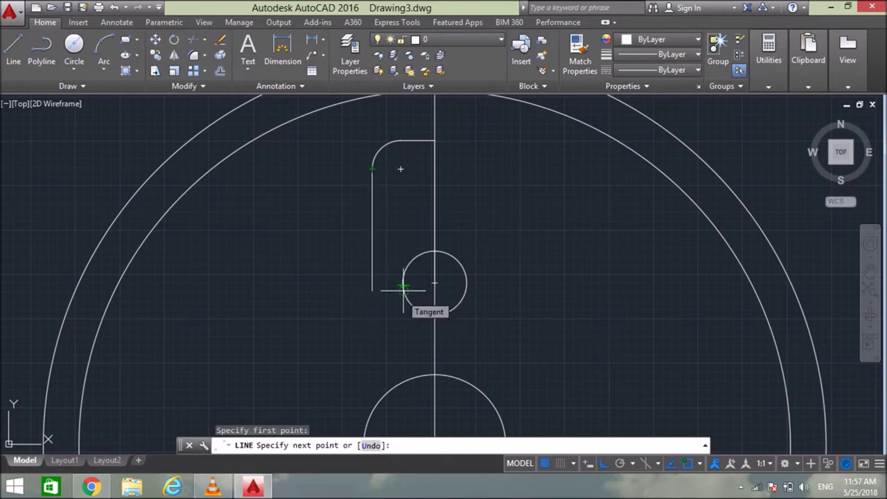
pyautogui.click(404, 287)
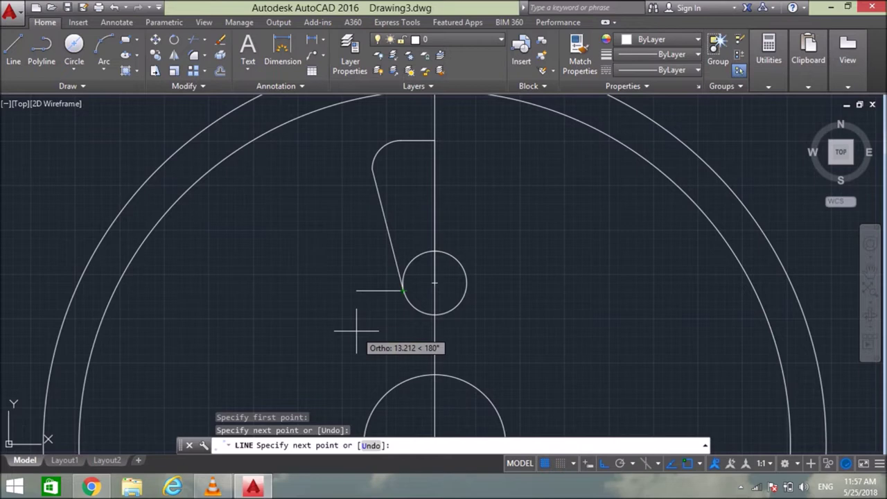
pyautogui.press('Return')
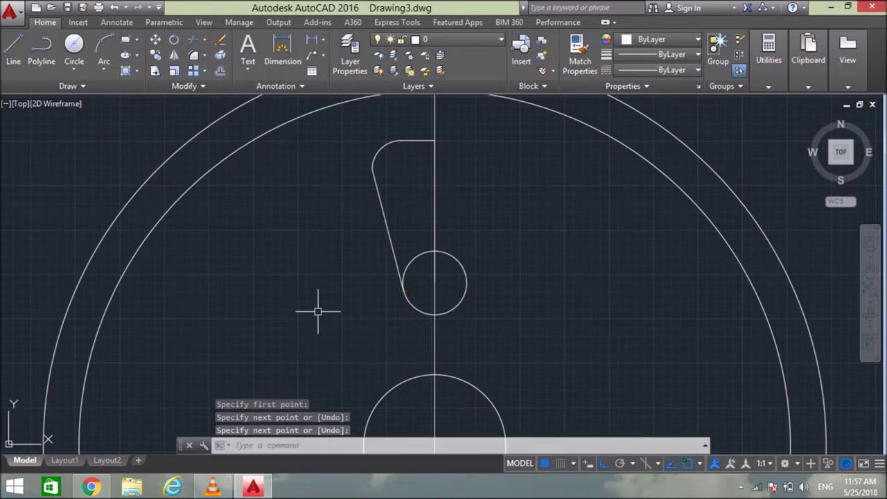
pyautogui.write('tr')
pyautogui.press('Return')
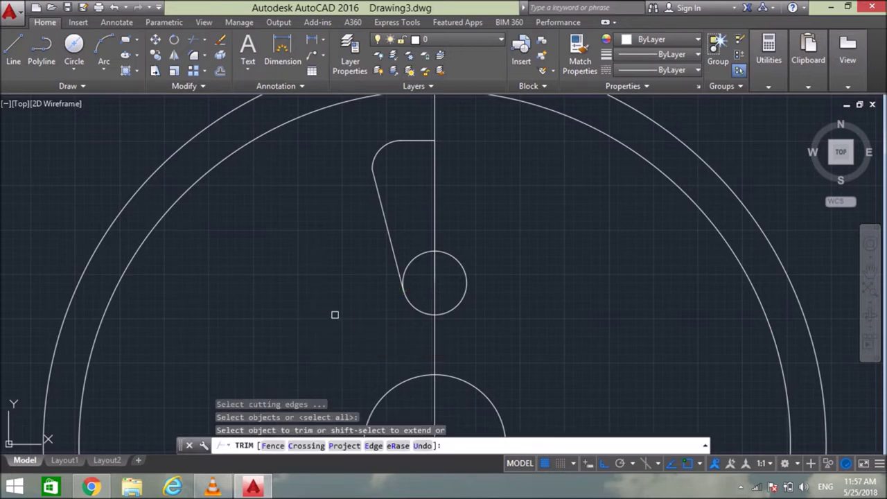
# Step: Trim the small circle and join the half-slot pieces into one polyline
pyautogui.click(417, 257)
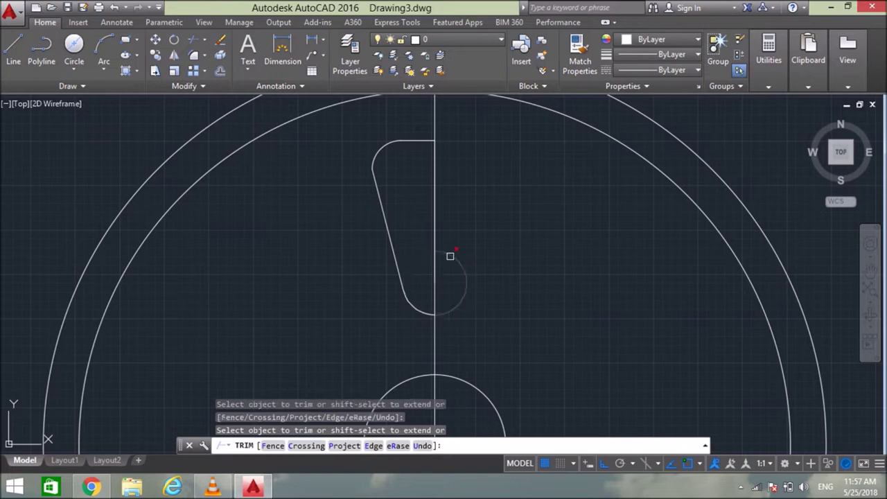
pyautogui.press('Escape')
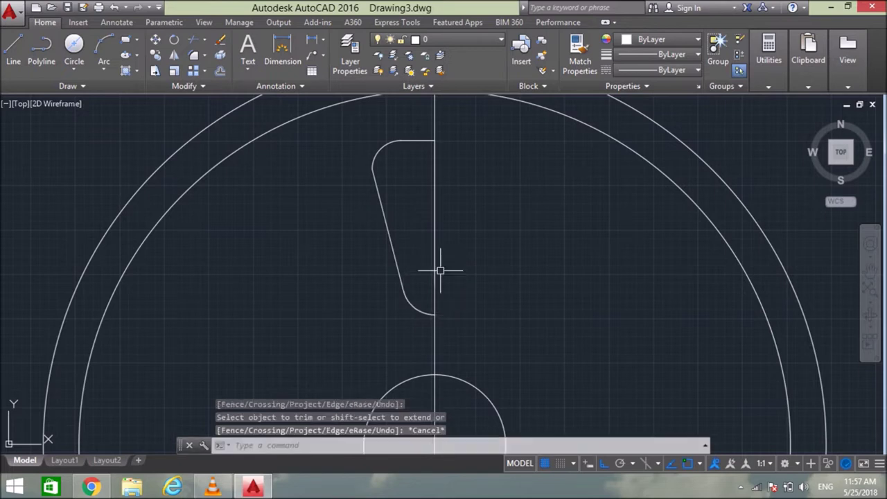
pyautogui.click(409, 141)
pyautogui.click(376, 156)
pyautogui.click(380, 201)
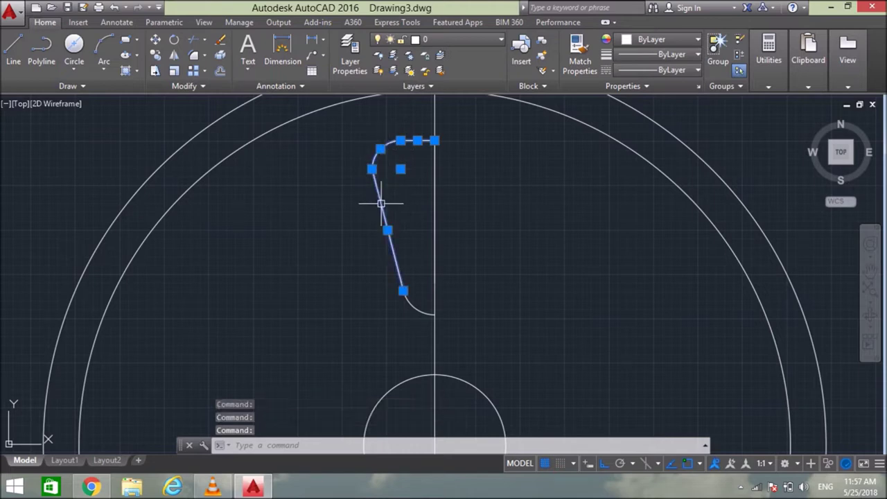
pyautogui.click(408, 294)
pyautogui.click(413, 308)
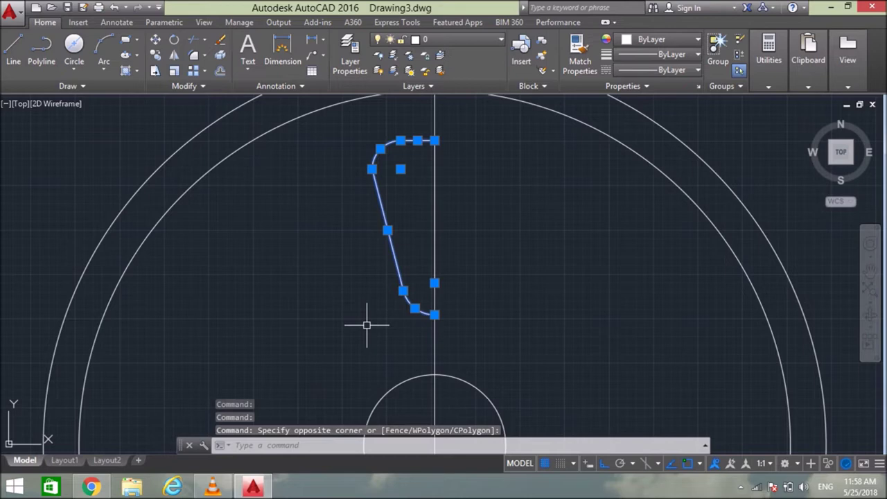
pyautogui.write('m')
pyautogui.press('Return')
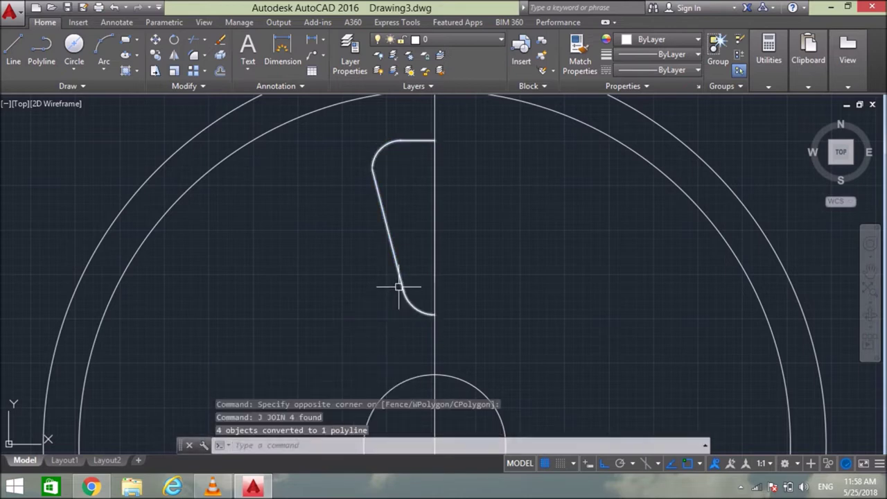
pyautogui.moveTo(418, 215); pyautogui.dragTo(407, 247, button='middle')
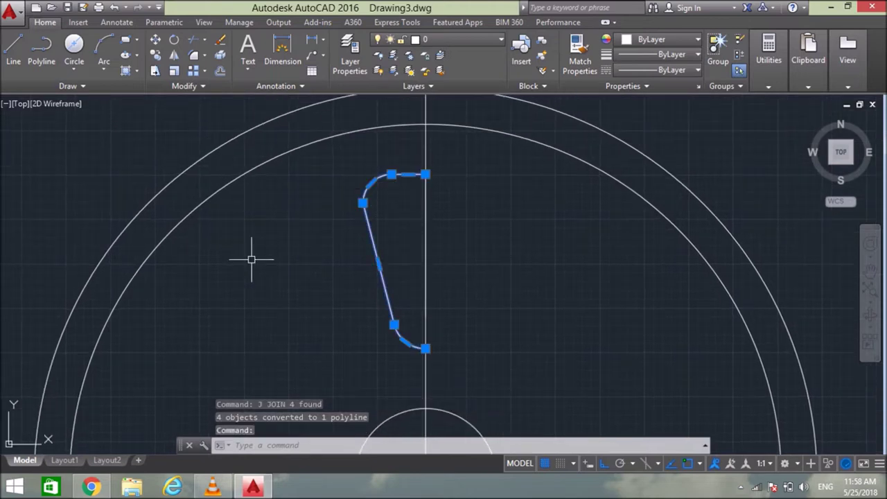
# Step: Mirror the half slot about the vertical centre line, keeping the original
pyautogui.write('m')
pyautogui.press('Return')
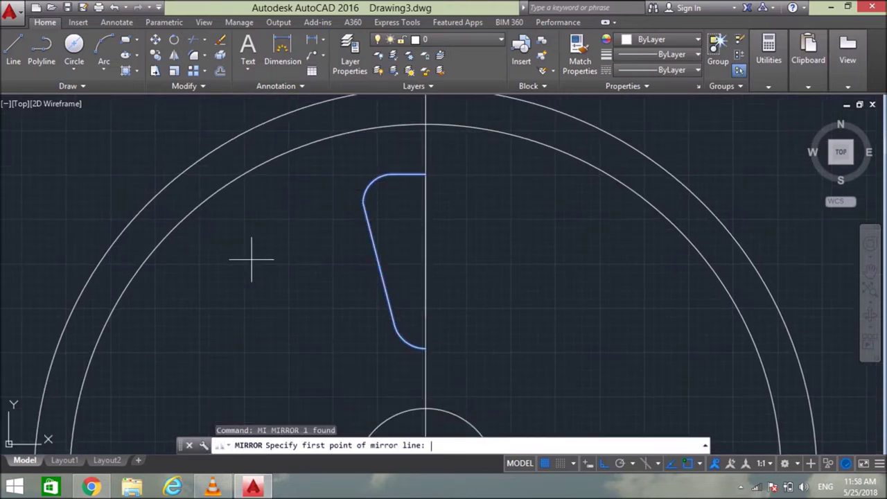
pyautogui.click(425, 348)
pyautogui.click(425, 261)
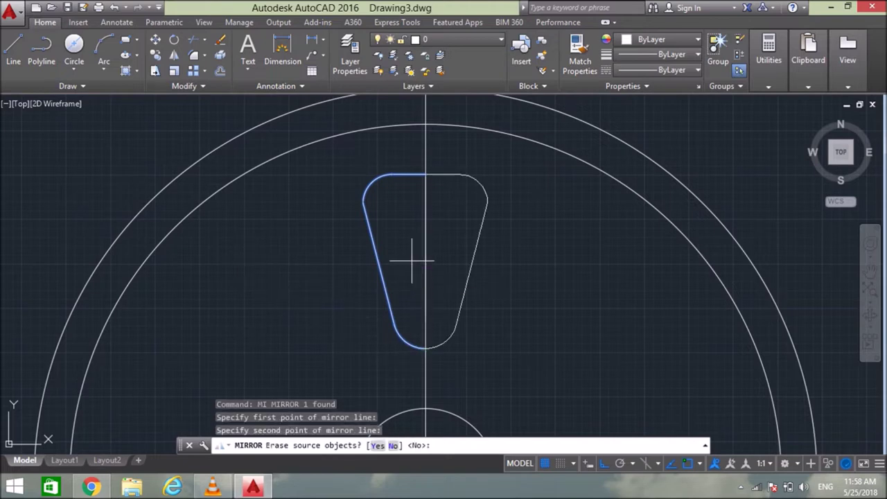
pyautogui.press('Return')
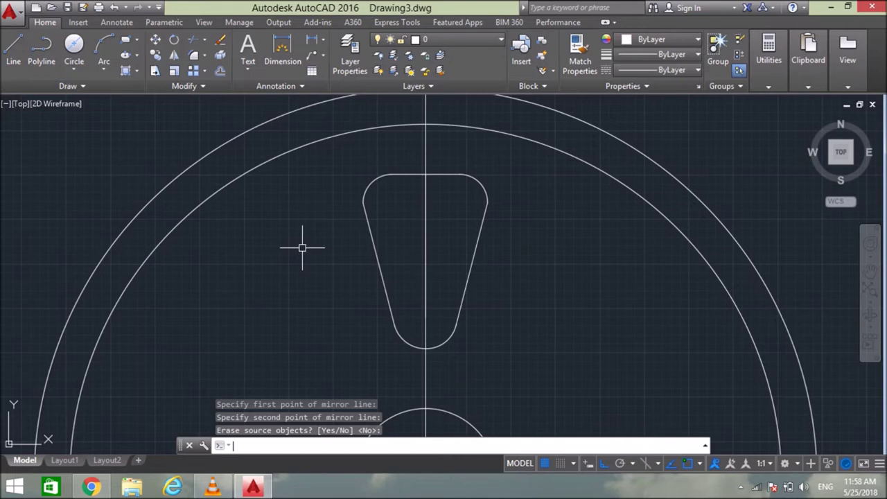
# Step: Join both mirrored halves into one closed slot outline
pyautogui.click(442, 175)
pyautogui.click(409, 175)
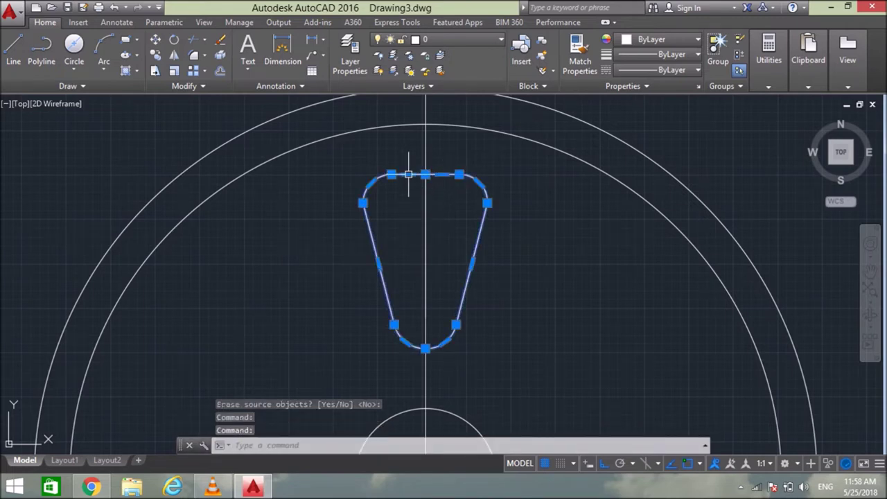
pyautogui.write('j')
pyautogui.press('Return')
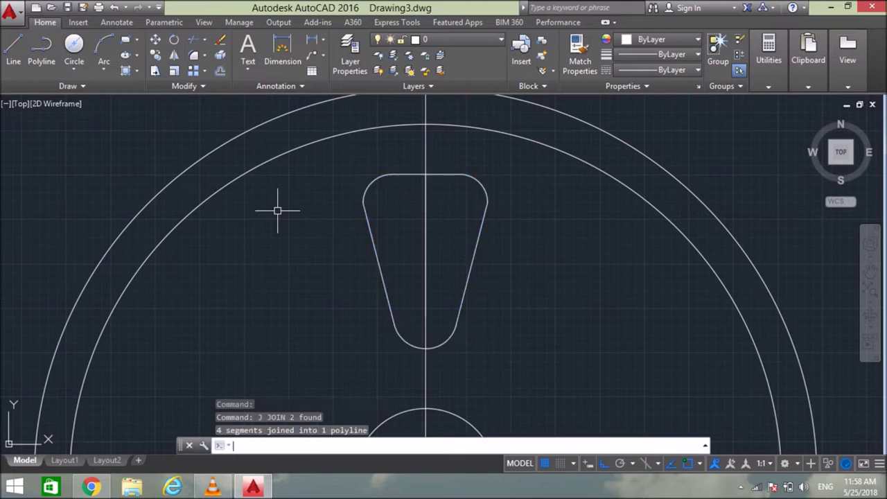
pyautogui.click(362, 203)
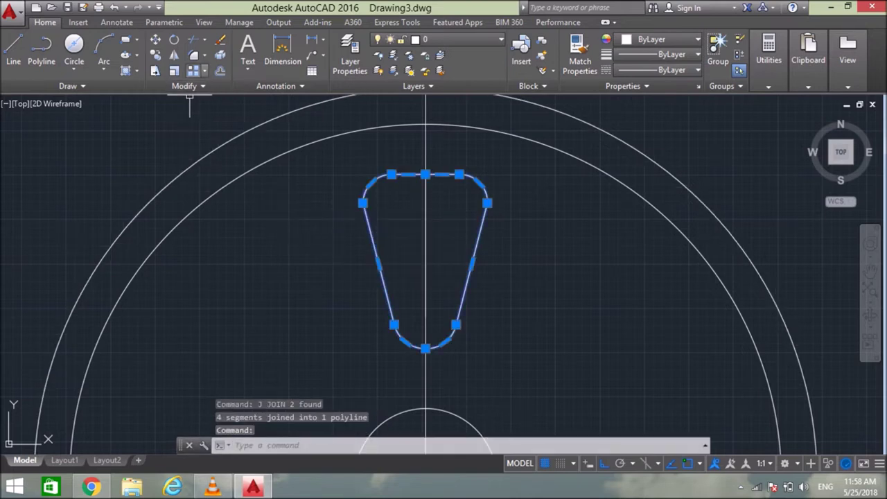
pyautogui.click(203, 70)
pyautogui.click(198, 143)
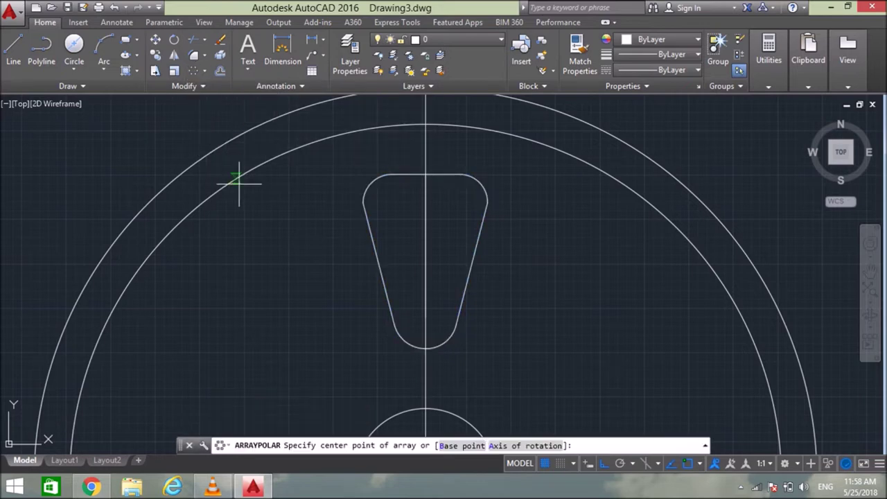
# Step: Polar-array the slot 8 times around the hub circle's centre
pyautogui.scroll(-5, 257, 196)
pyautogui.scroll(4, 301, 263)
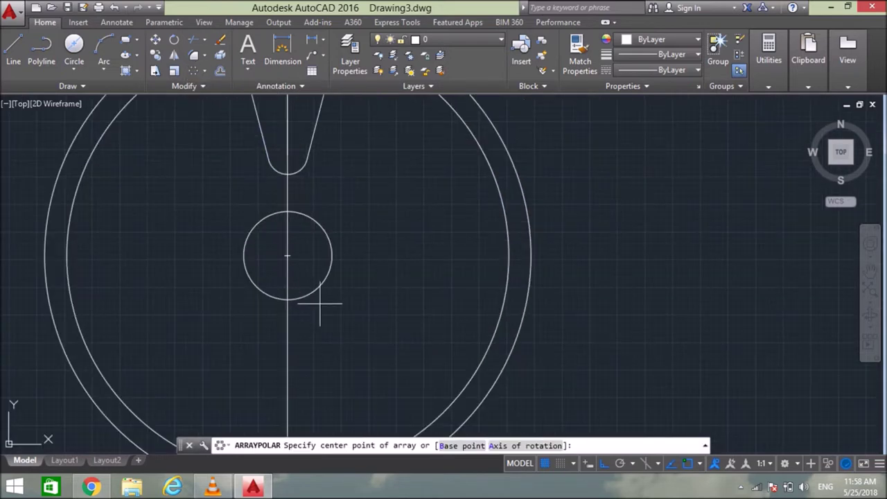
pyautogui.click(287, 255)
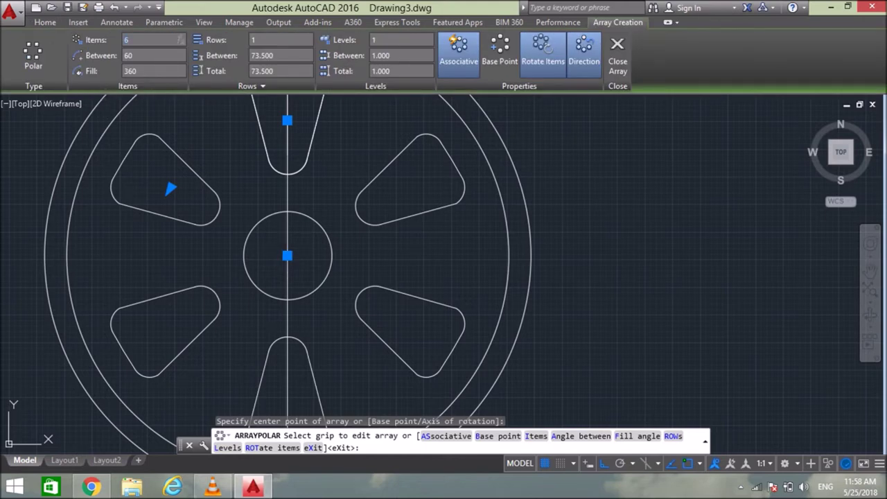
pyautogui.write('8')
pyautogui.press('Return')
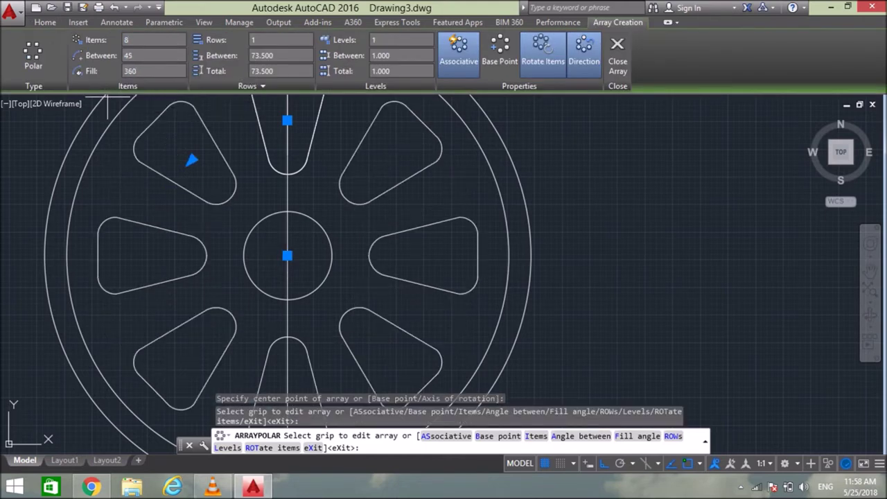
pyautogui.click(618, 52)
pyautogui.scroll(-2, 679, 217)
pyautogui.moveTo(678, 217); pyautogui.dragTo(694, 232, button='middle')
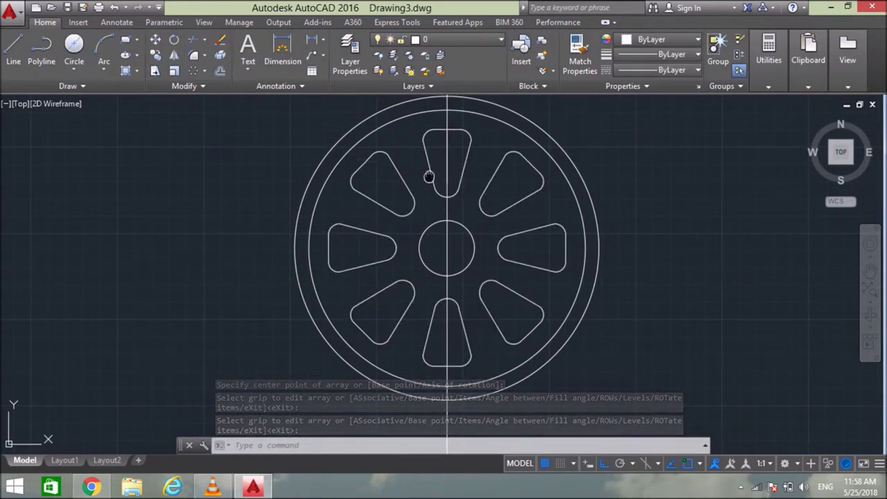
pyautogui.moveTo(429, 175); pyautogui.dragTo(431, 226, button='middle')
# Step: Explode the slot array into eight separate slot shapes
pyautogui.click(418, 217)
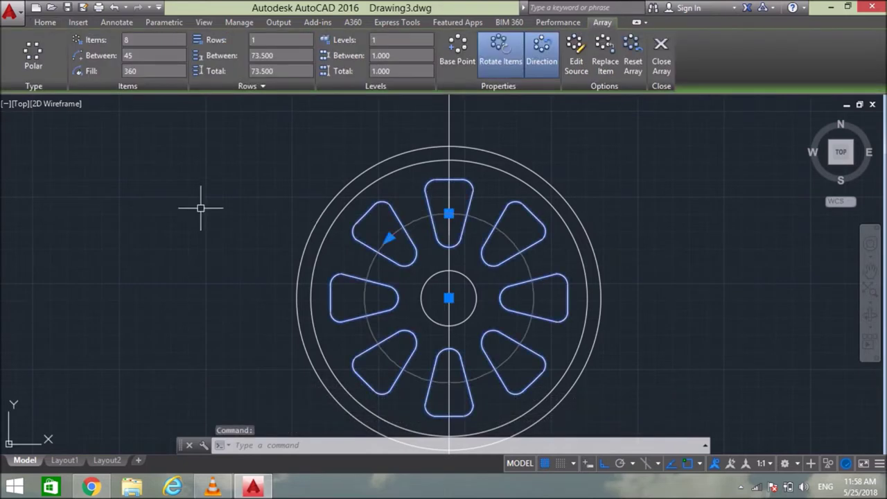
pyautogui.write('x')
pyautogui.press('Return')
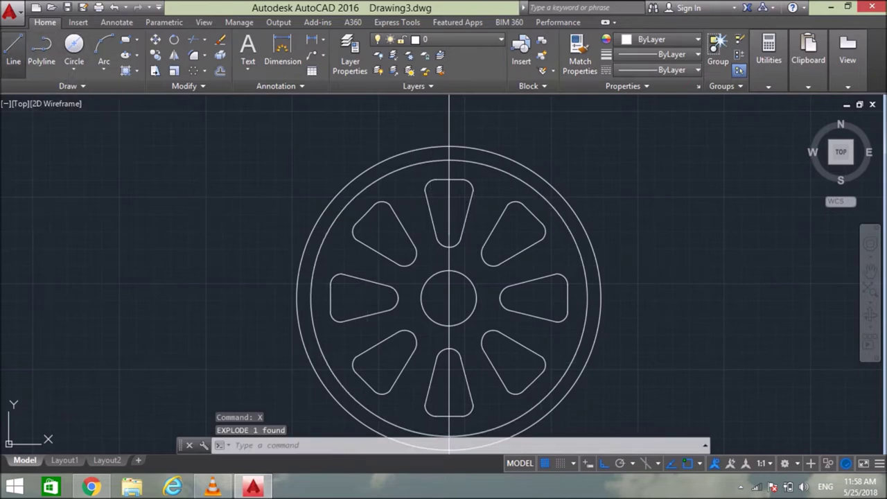
pyautogui.click(13, 48)
pyautogui.scroll(2, 421, 198)
pyautogui.scroll(2, 419, 198)
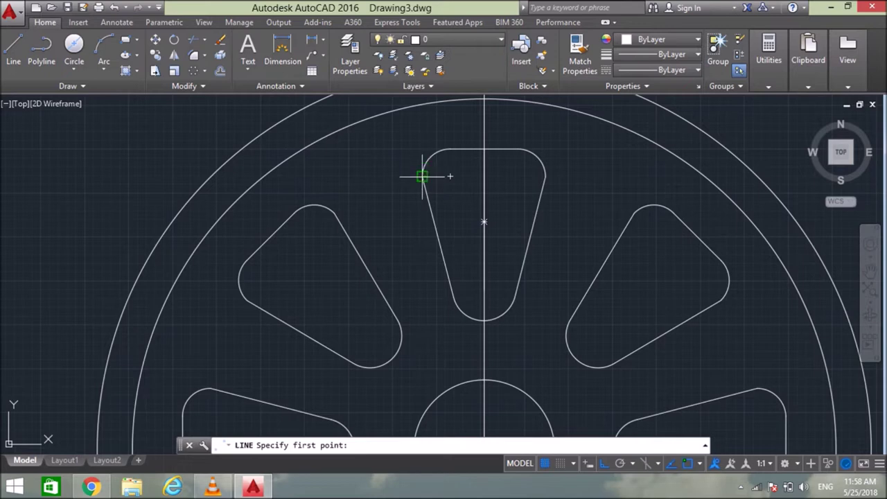
# Step: Draw a line joining the top slot's corner to the upper-left slot's corner
pyautogui.click(422, 176)
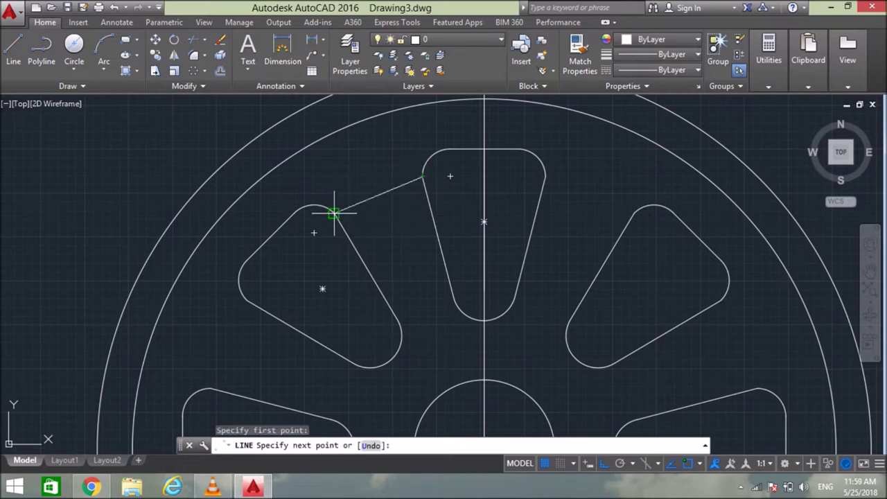
pyautogui.click(333, 213)
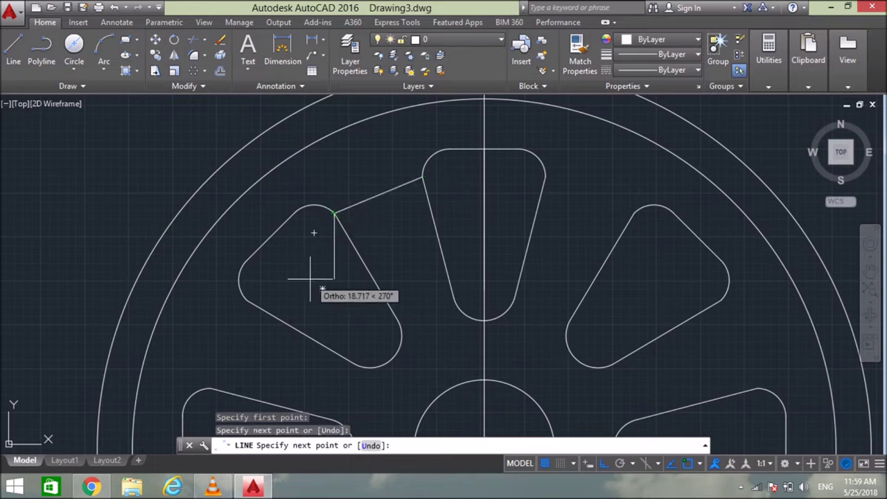
pyautogui.press('Return')
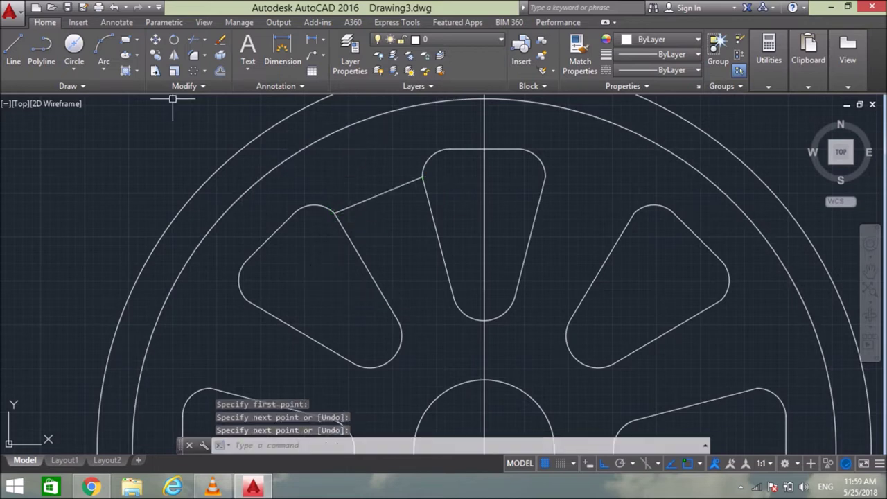
# Step: Draw a 15-unit line from the connecting line's midpoint toward the hub centre
pyautogui.press('Return')
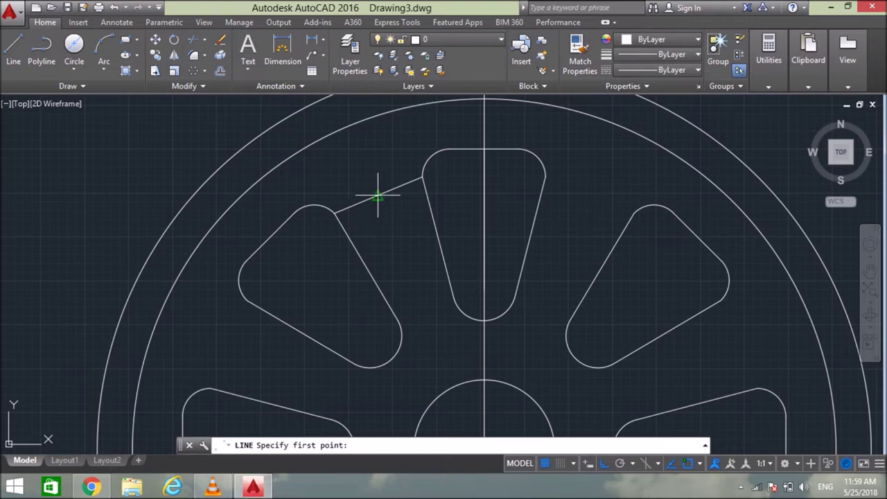
pyautogui.click(378, 196)
pyautogui.scroll(-4, 395, 228)
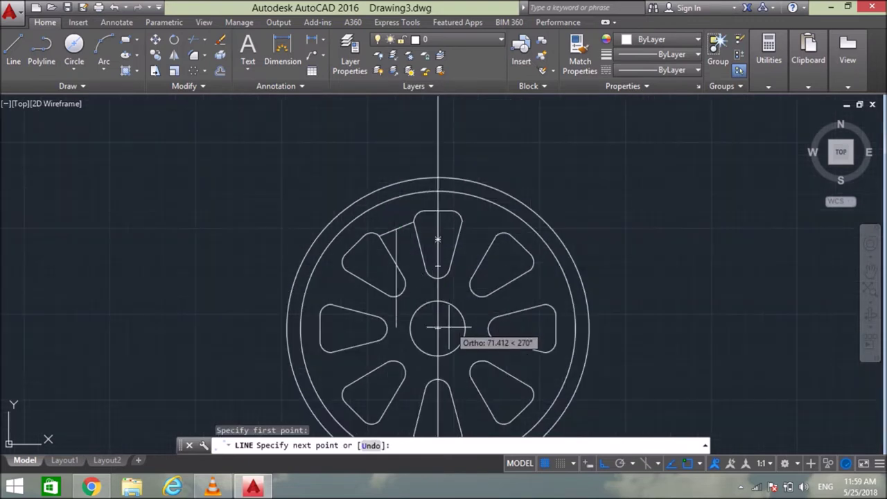
pyautogui.press('F8')
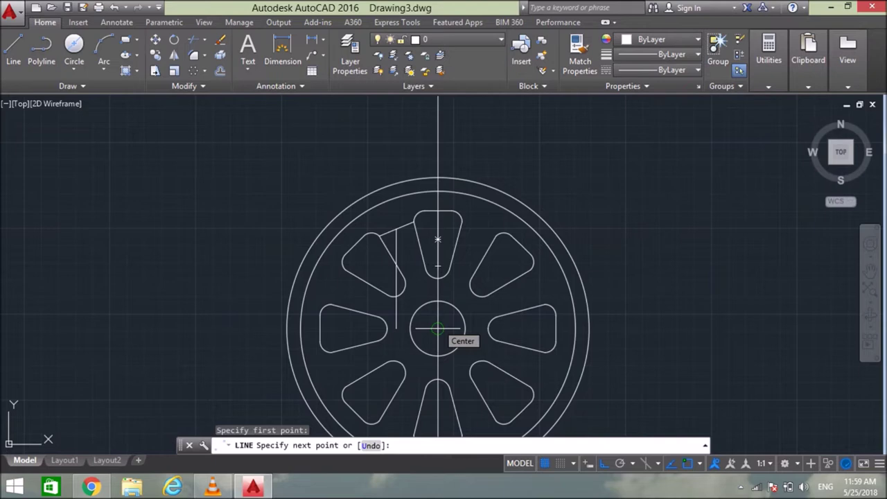
pyautogui.write('15')
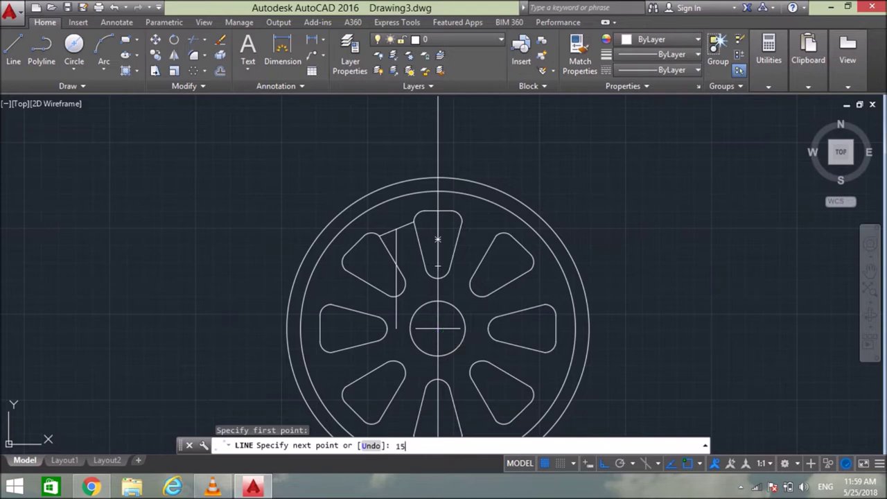
pyautogui.press('Return')
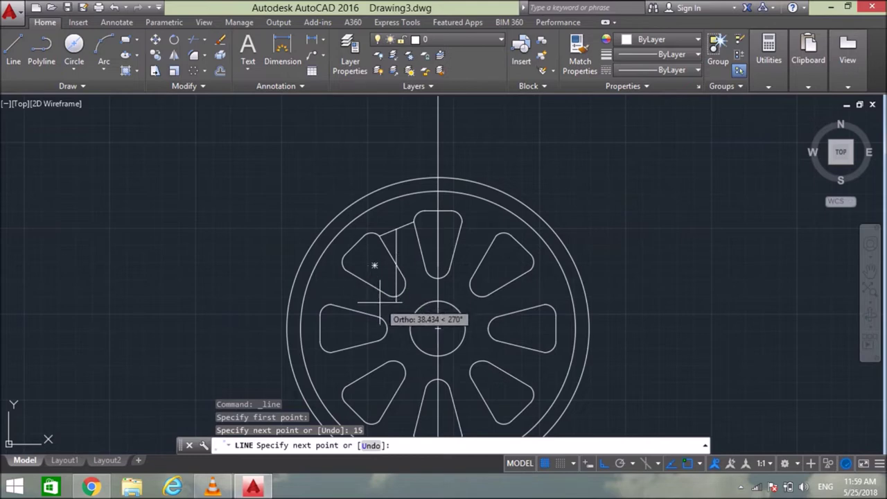
pyautogui.hotkey('ctrl', 'z')
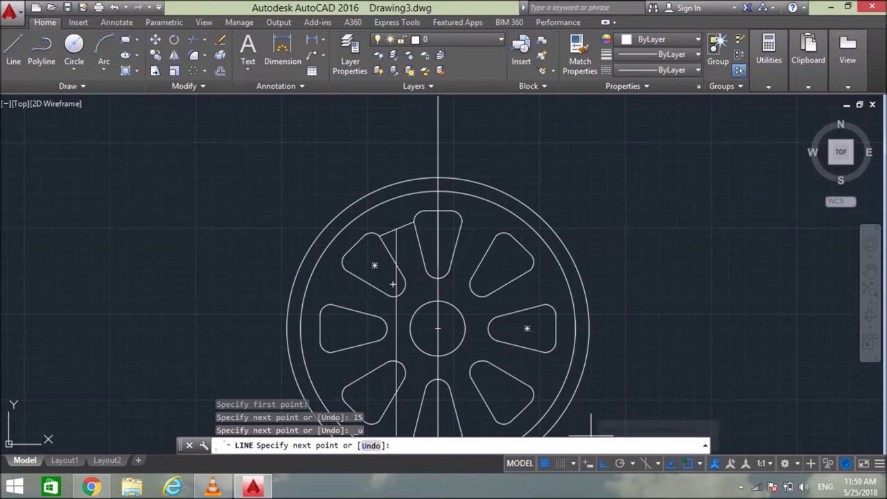
pyautogui.click(604, 463)
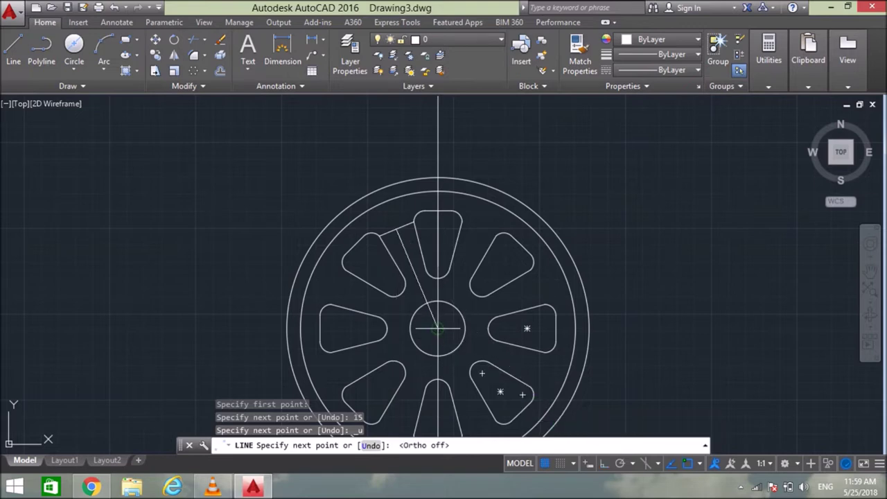
pyautogui.write('15')
pyautogui.press('Return')
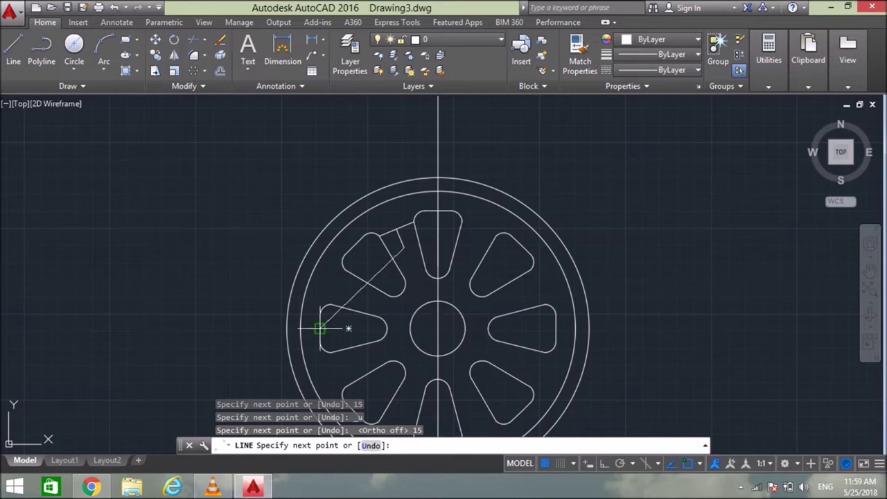
pyautogui.press('Return')
pyautogui.scroll(2, 399, 226)
pyautogui.scroll(2, 399, 226)
pyautogui.scroll(2, 399, 226)
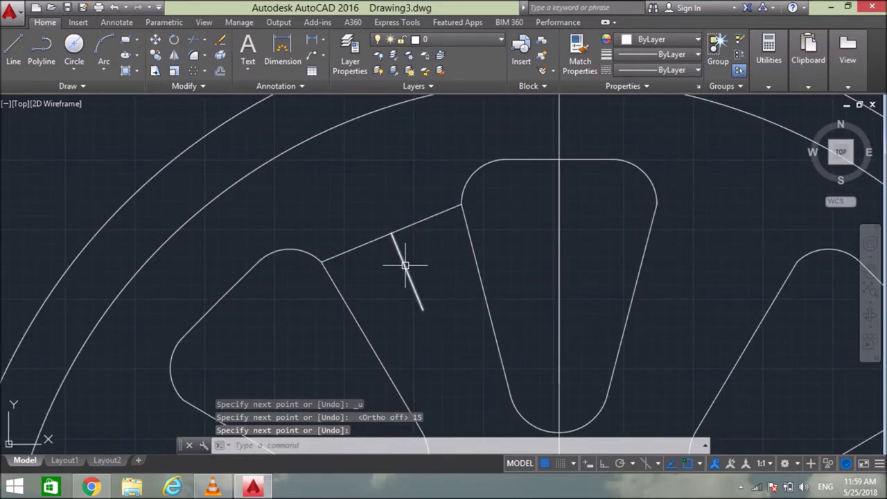
pyautogui.scroll(2, 405, 264)
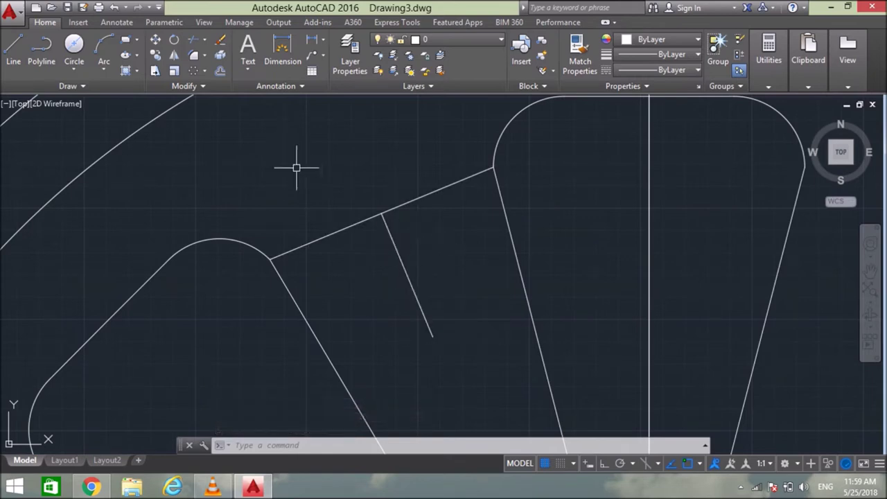
pyautogui.click(219, 70)
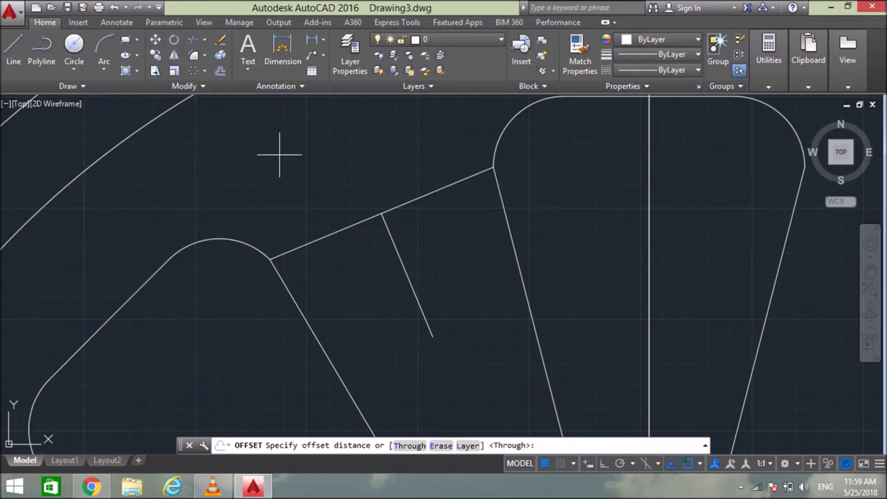
pyautogui.write('4')
# Step: Offset the short line 4 units to both the right and left sides
pyautogui.press('Return')
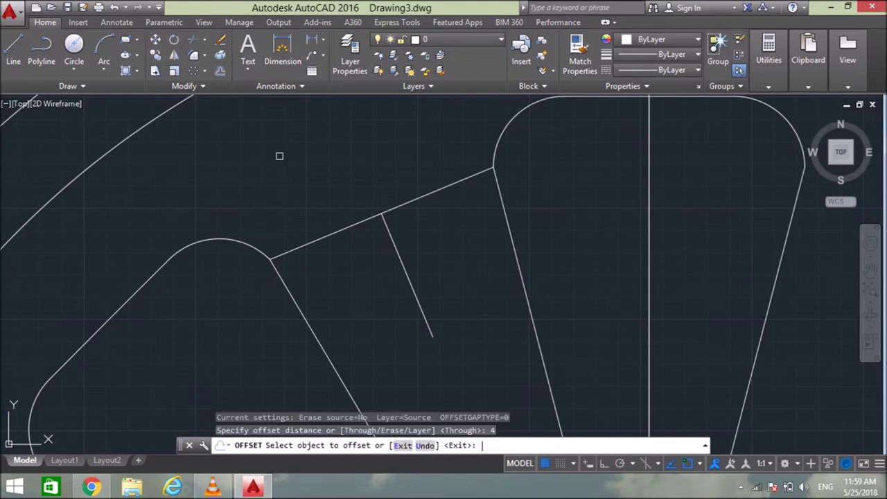
pyautogui.click(401, 257)
pyautogui.click(427, 255)
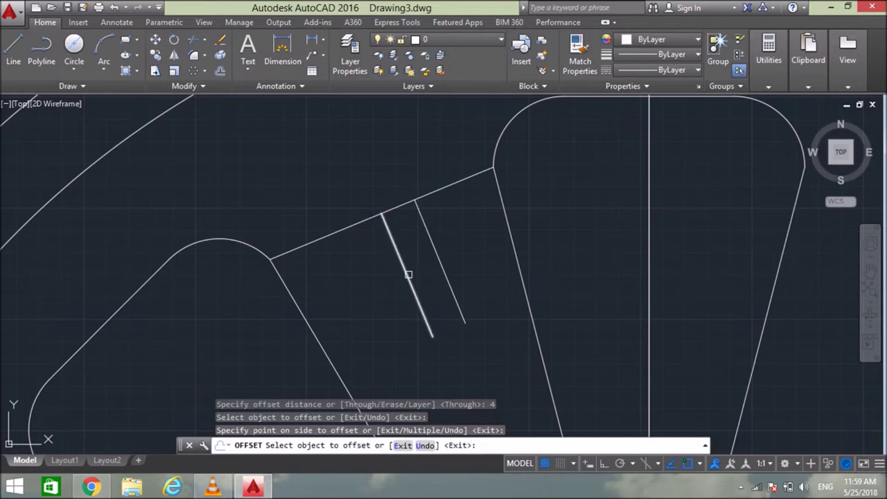
pyautogui.click(407, 273)
pyautogui.click(366, 309)
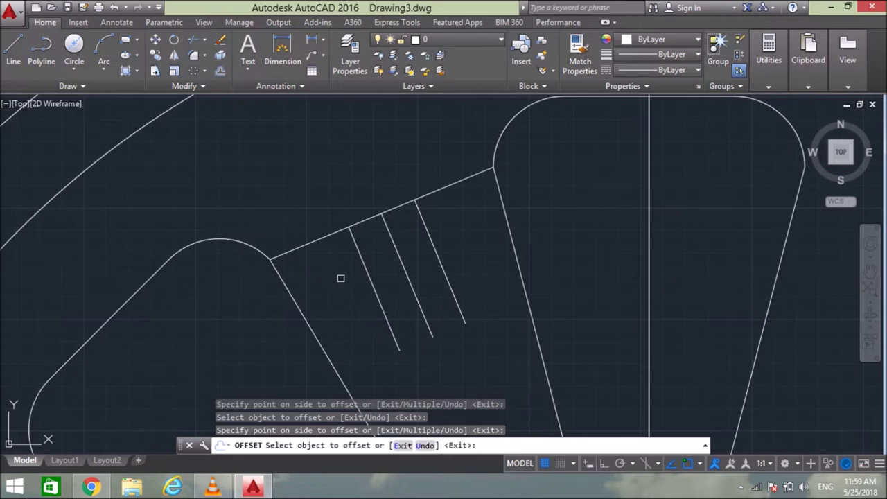
pyautogui.press('Escape')
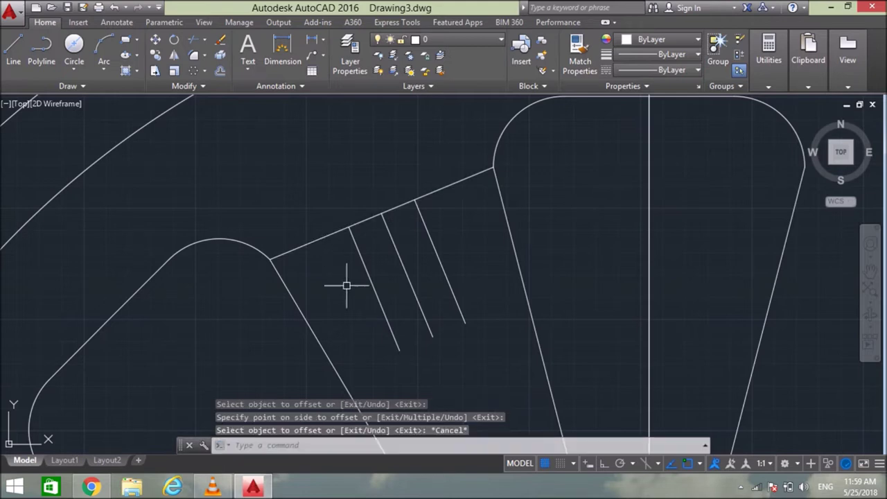
# Step: Delete the line joining the two slots
pyautogui.click(332, 236)
pyautogui.press('Delete')
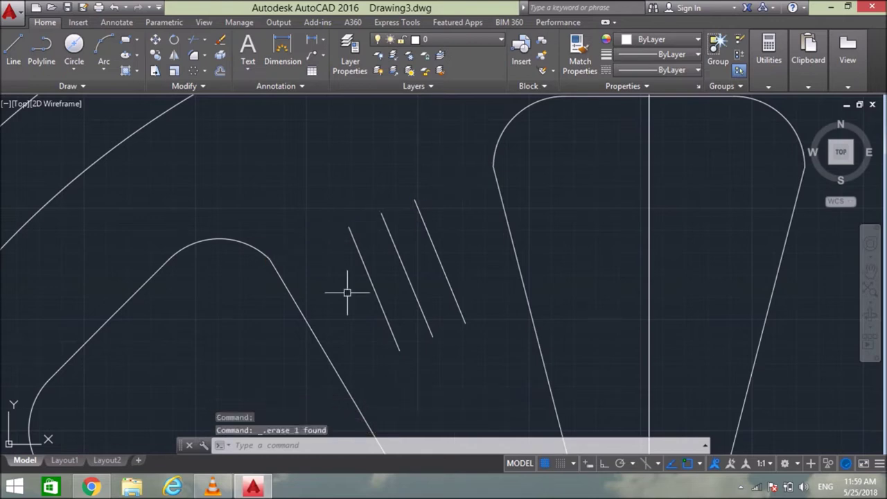
pyautogui.click(74, 70)
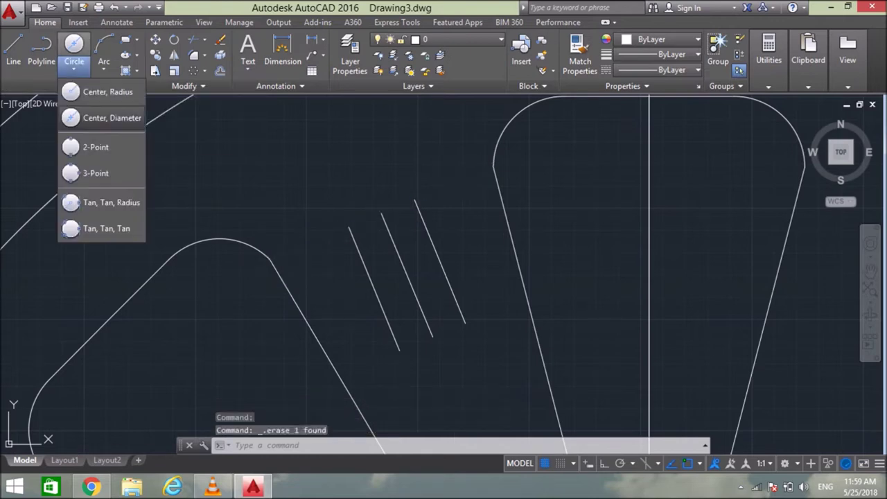
# Step: Draw two 2-point circles capping the top and bottom ends of the offset lines
pyautogui.click(95, 147)
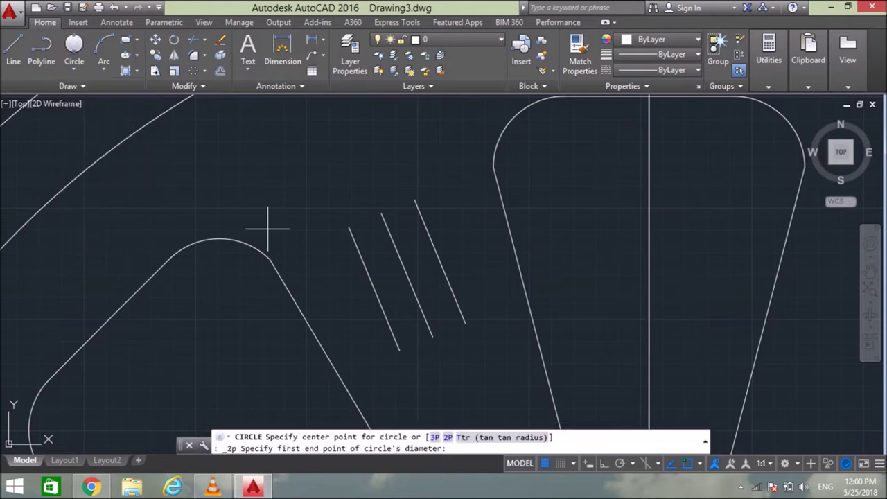
pyautogui.click(415, 199)
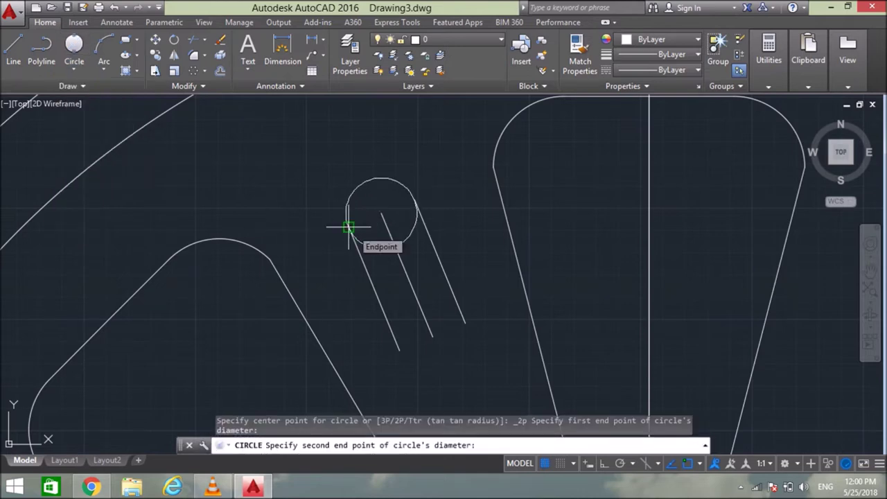
pyautogui.click(348, 227)
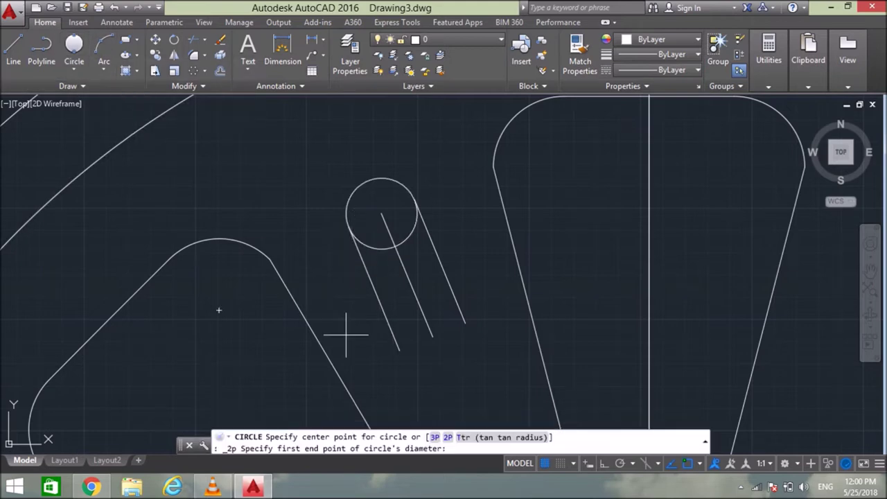
pyautogui.click(399, 350)
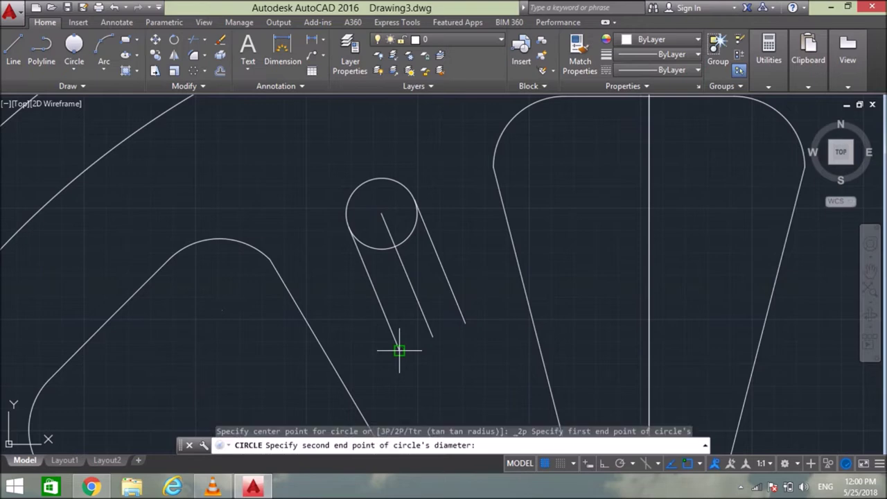
pyautogui.click(465, 323)
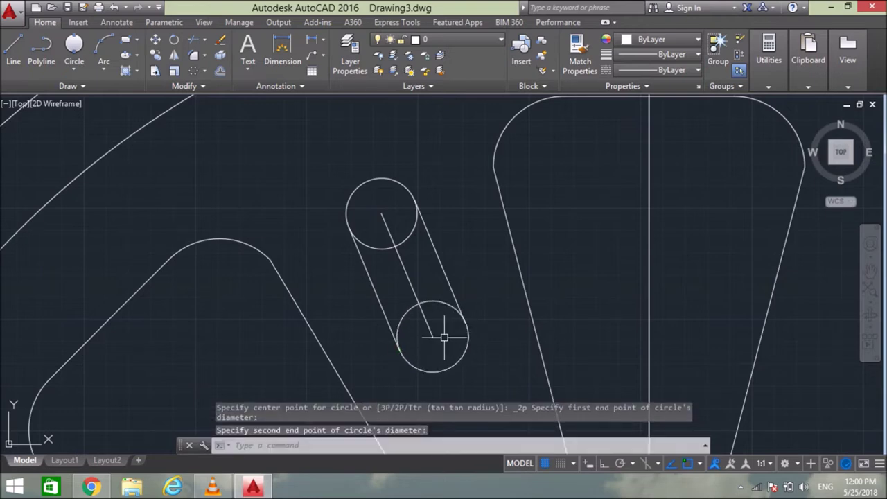
# Step: Trim away the circle arcs inside the slot using TR with all edges
pyautogui.write('tr')
pyautogui.press('Return')
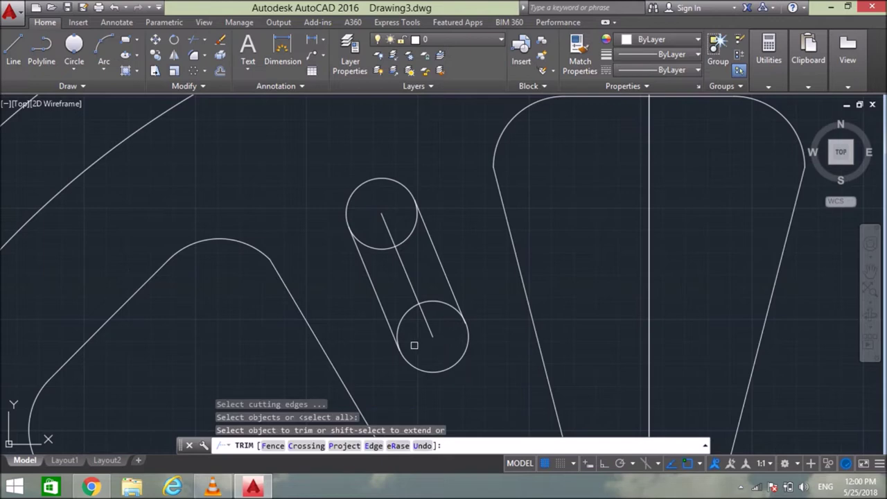
pyautogui.click(437, 305)
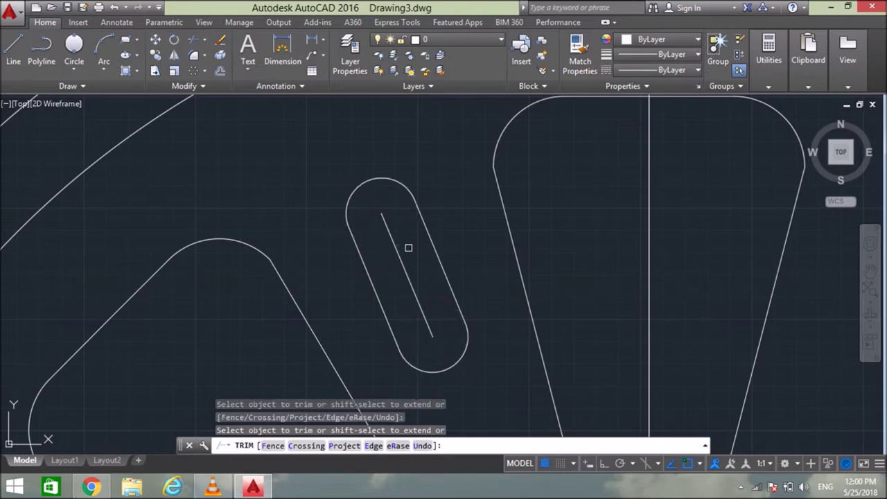
pyautogui.press('Escape')
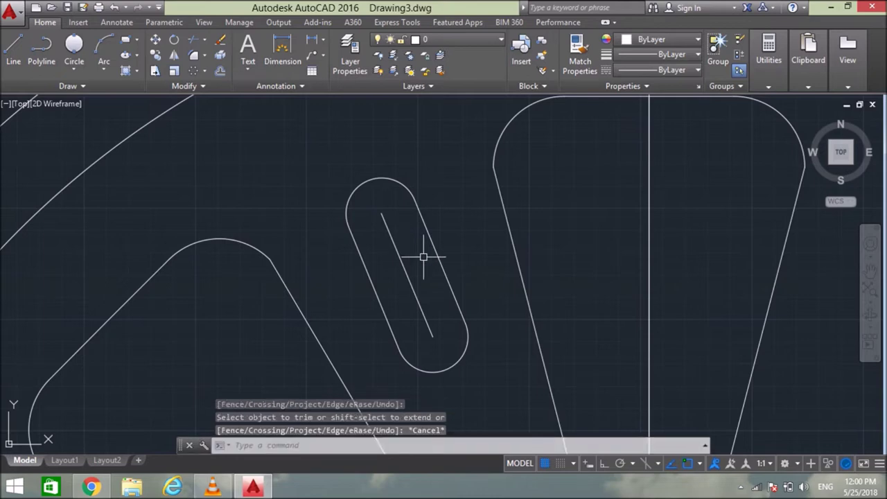
# Step: Delete the centre line inside the slot
pyautogui.click(401, 254)
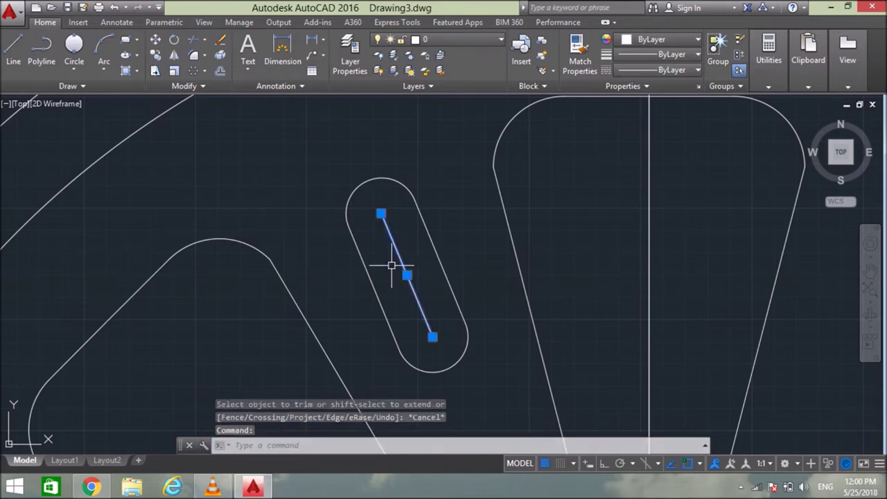
pyautogui.press('Delete')
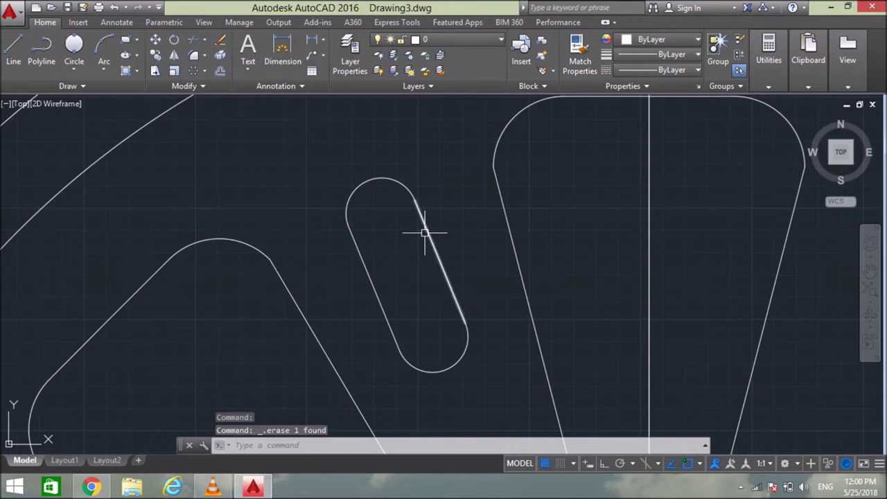
pyautogui.click(425, 232)
# Step: Window-select the slot's arcs and edges and join them into one polyline
pyautogui.click(450, 165)
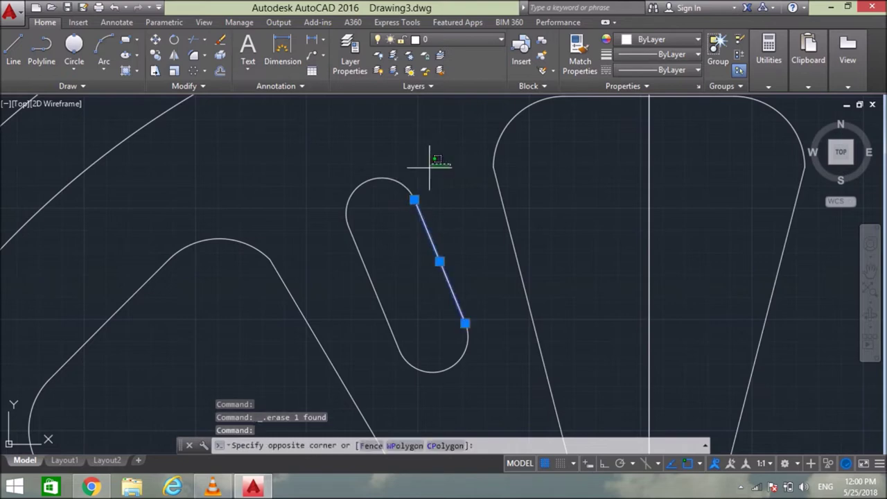
pyautogui.click(342, 358)
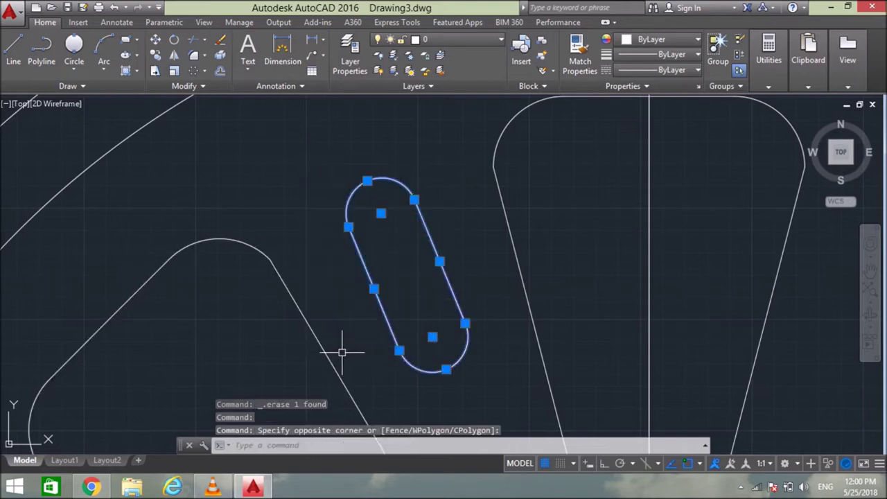
pyautogui.write('j')
pyautogui.press('Return')
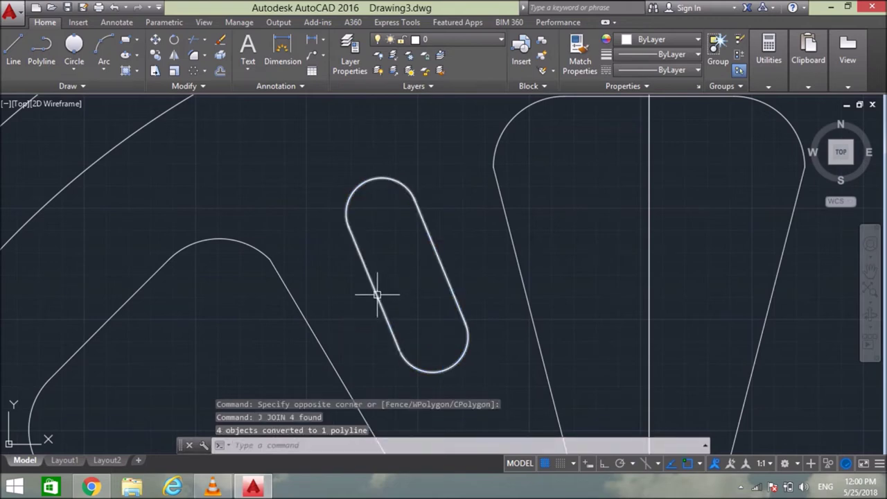
pyautogui.click(351, 193)
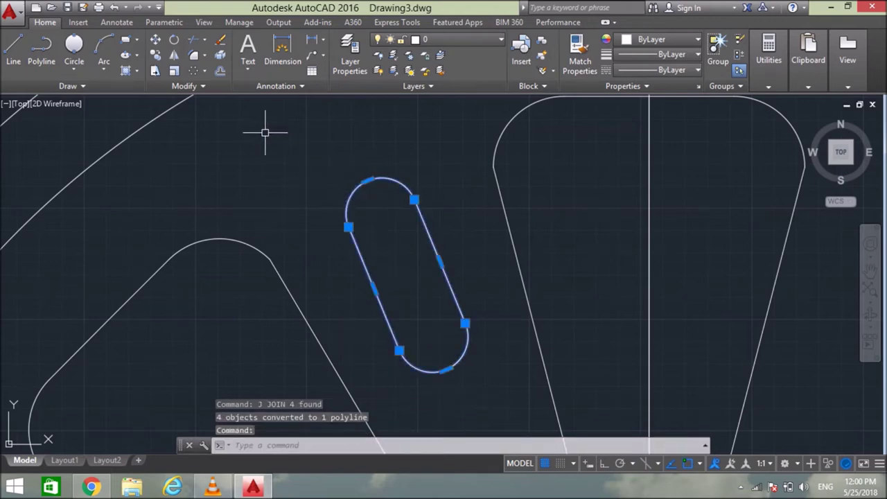
pyautogui.click(194, 71)
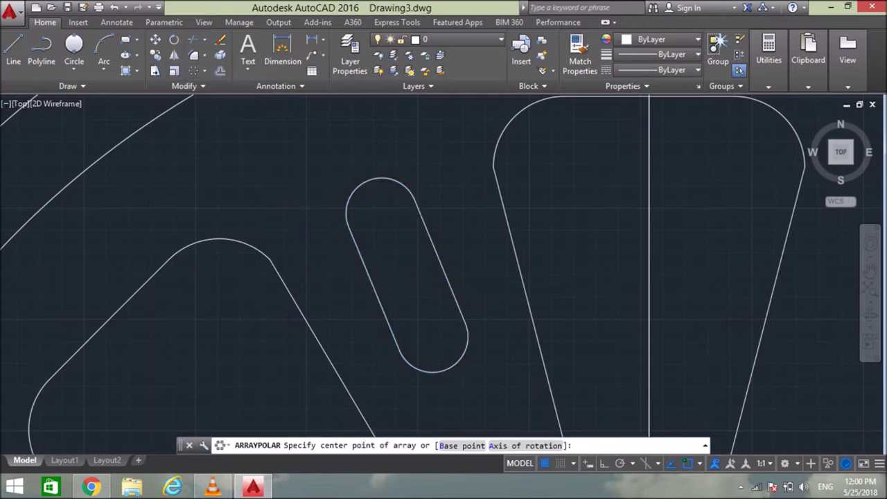
# Step: Polar-array the slot around the hub centre with 45° between copies
pyautogui.scroll(-3, 315, 188)
pyautogui.click(398, 354)
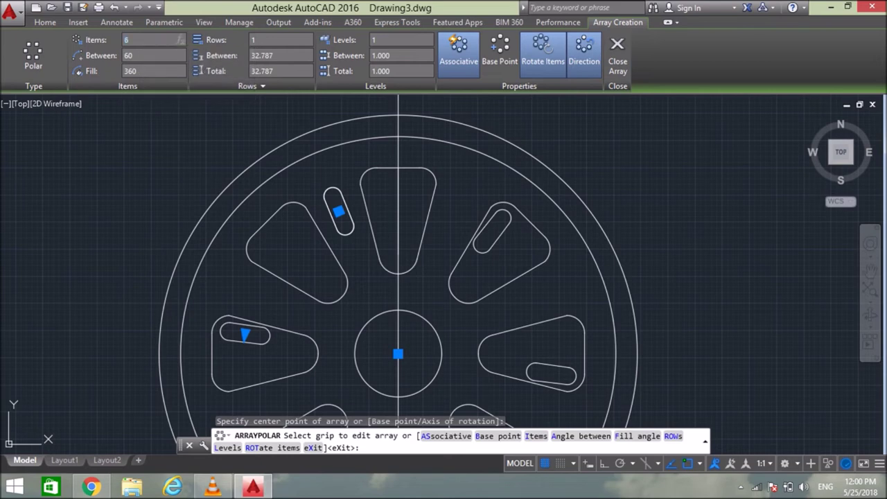
pyautogui.write('45')
pyautogui.press('Return')
pyautogui.scroll(-2, 205, 161)
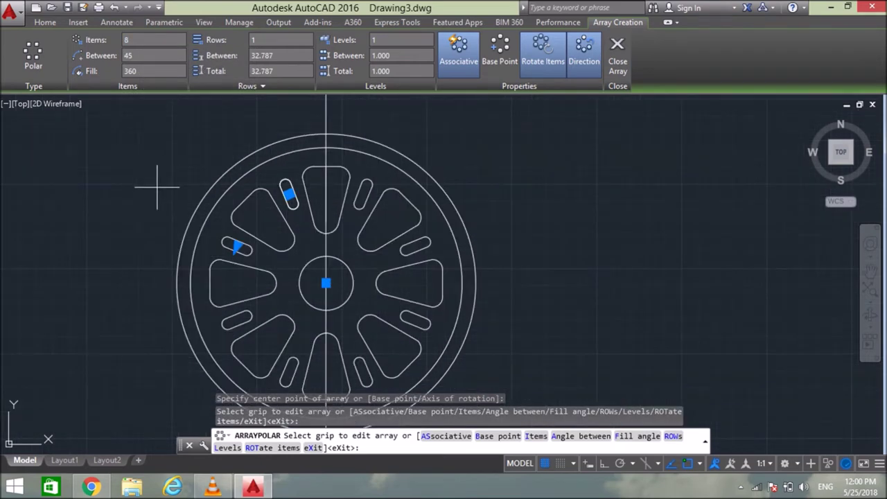
pyautogui.moveTo(163, 206); pyautogui.dragTo(247, 198, button='middle')
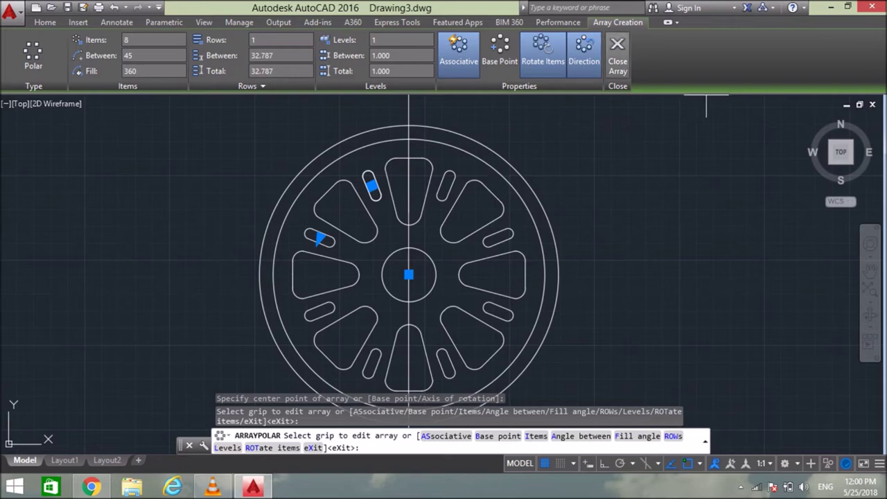
pyautogui.click(618, 52)
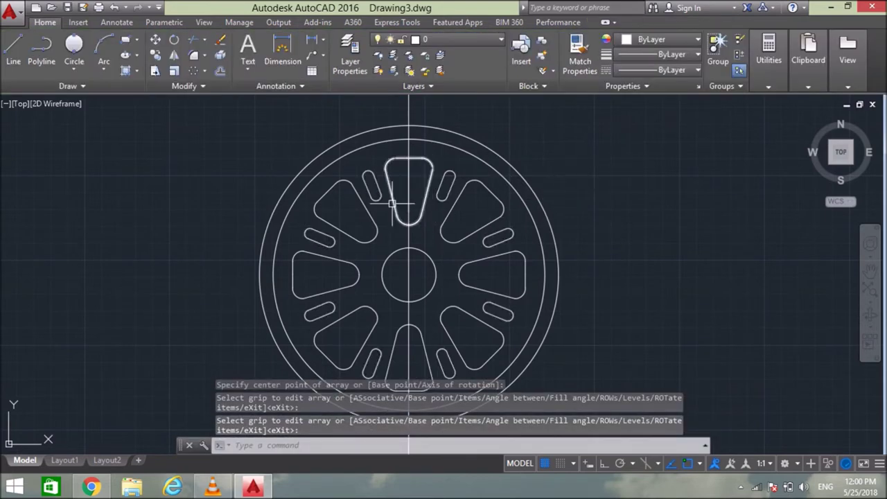
# Step: Switch to the SW Isometric view and erase the long axis line through the wheel
pyautogui.click(20, 103)
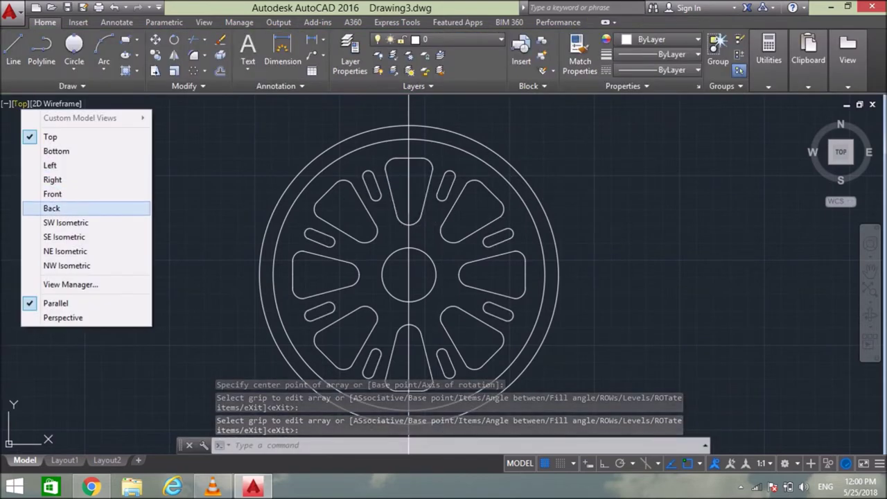
pyautogui.click(66, 223)
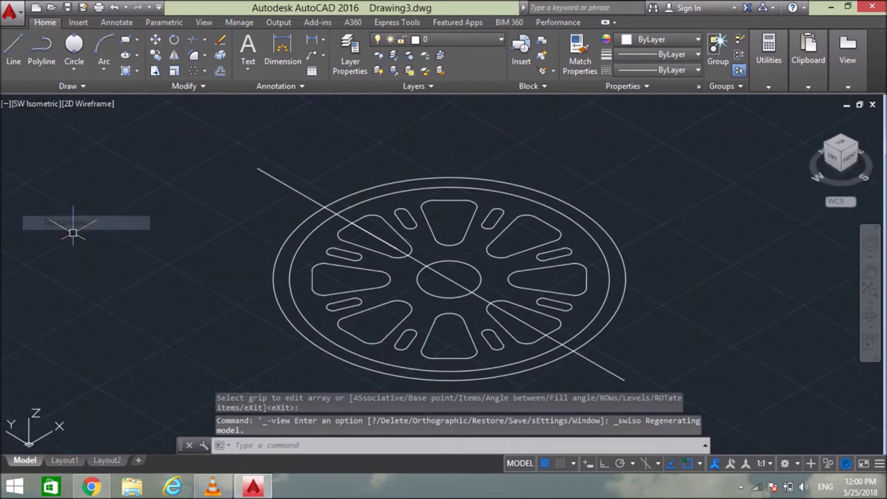
pyautogui.click(297, 192)
pyautogui.press('Delete')
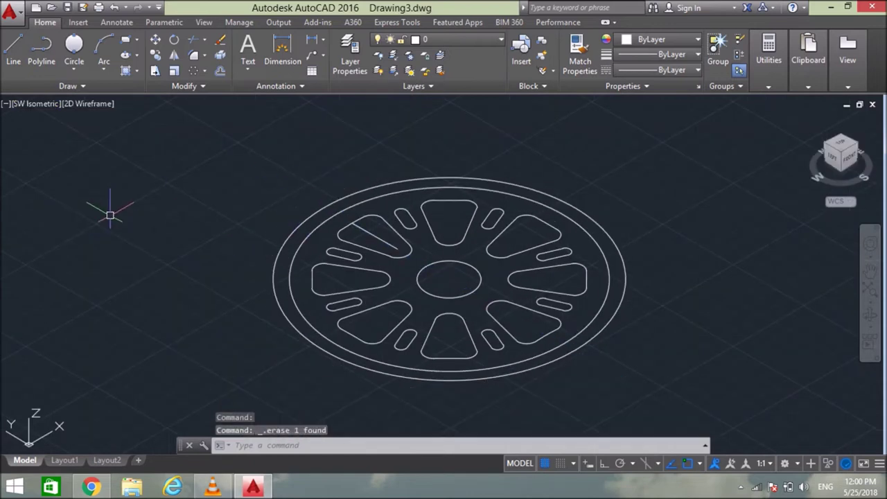
# Step: Erase the leftover diagonal line in the upper-left opening
pyautogui.scroll(2, 404, 249)
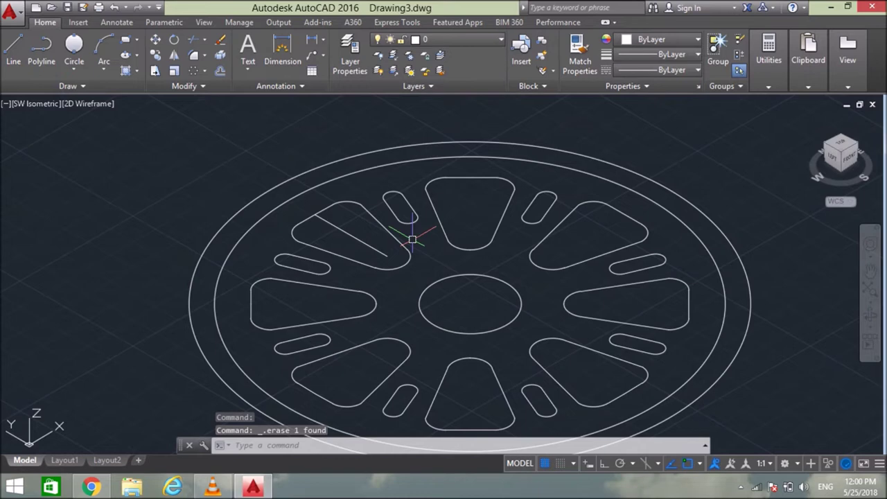
pyautogui.click(343, 243)
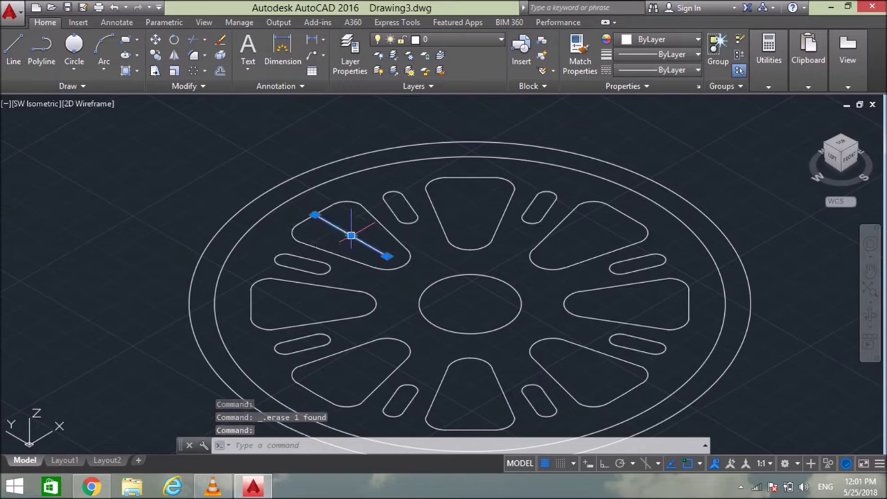
pyautogui.press('Delete')
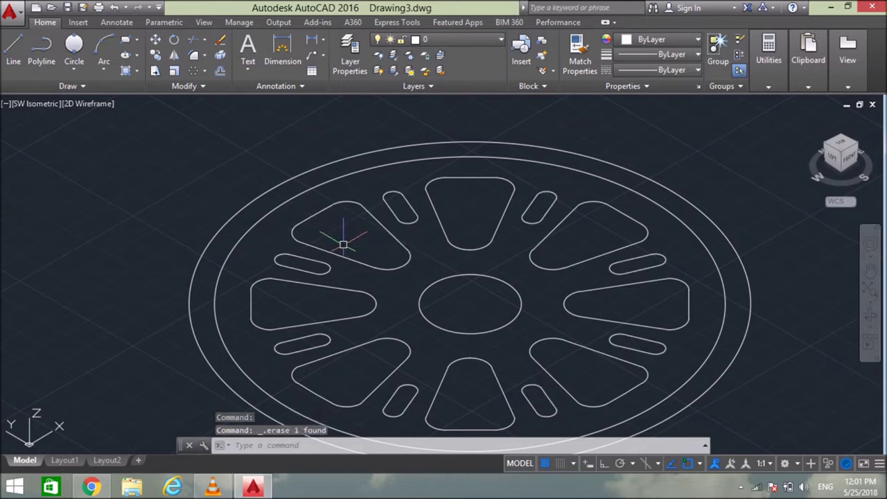
pyautogui.write('p')
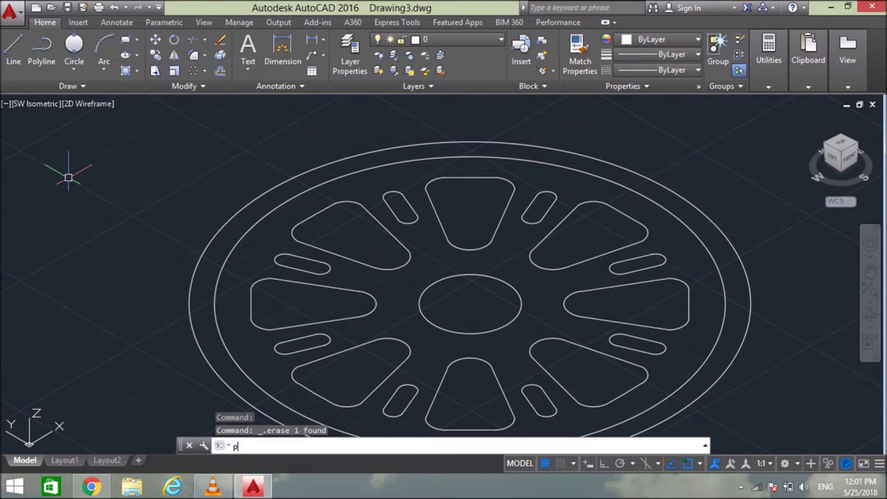
pyautogui.write('ress')
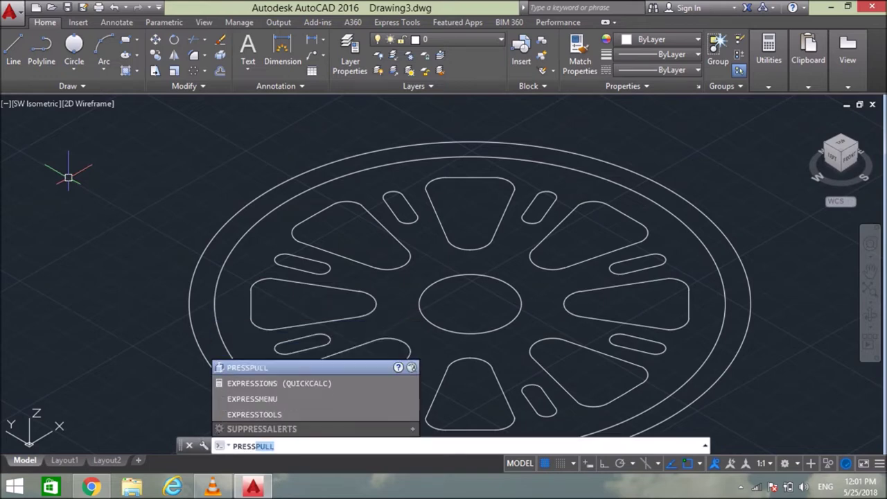
# Step: Press-pull the spoked disc area 7 units into a solid with openings cut through
pyautogui.press('Return')
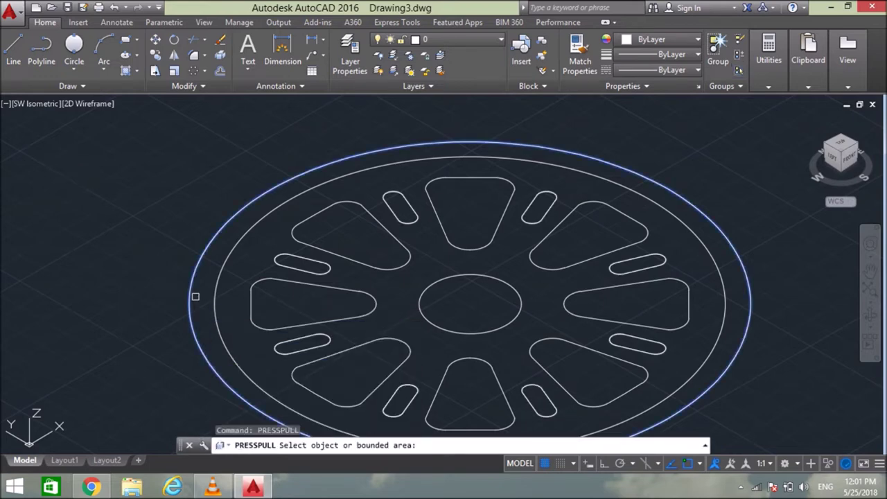
pyautogui.click(232, 316)
pyautogui.write('7')
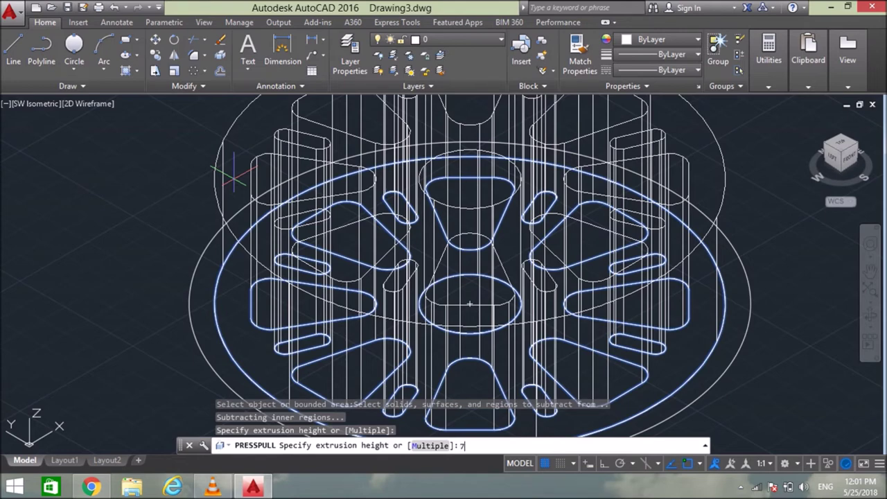
pyautogui.press('Return')
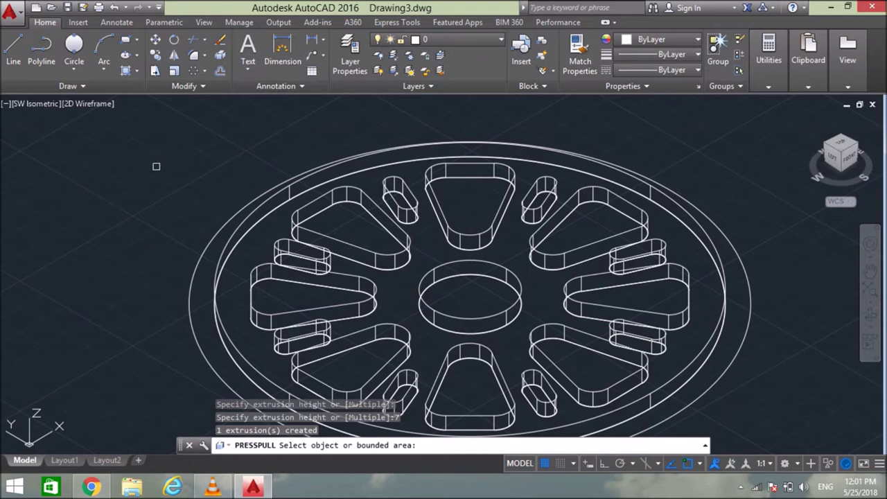
pyautogui.press('Return')
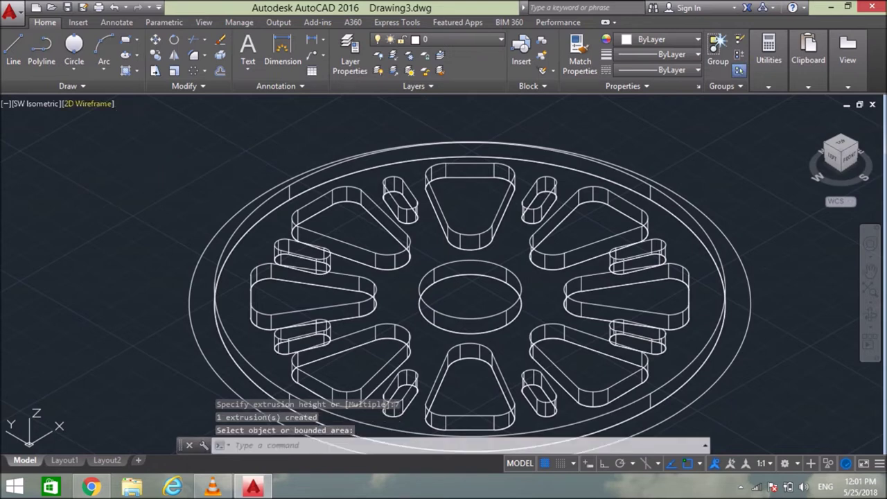
pyautogui.click(88, 103)
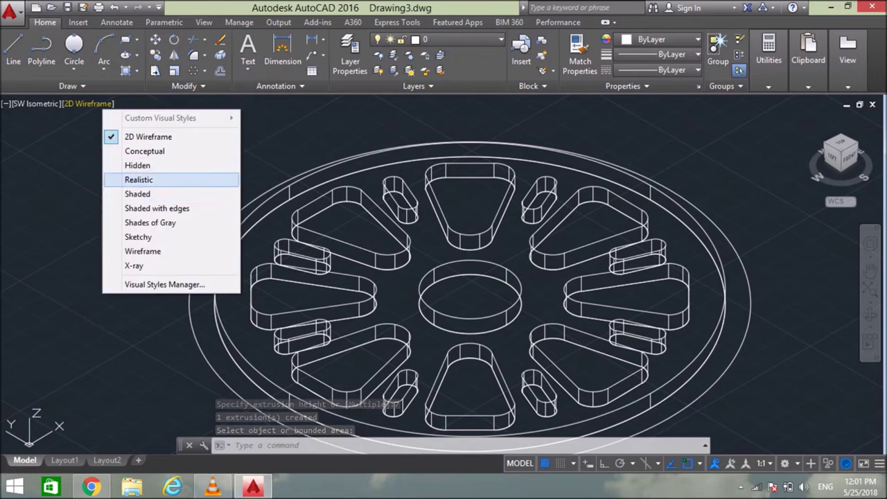
# Step: Switch the viewport to the Realistic visual style and select the spoked disc solid
pyautogui.click(144, 179)
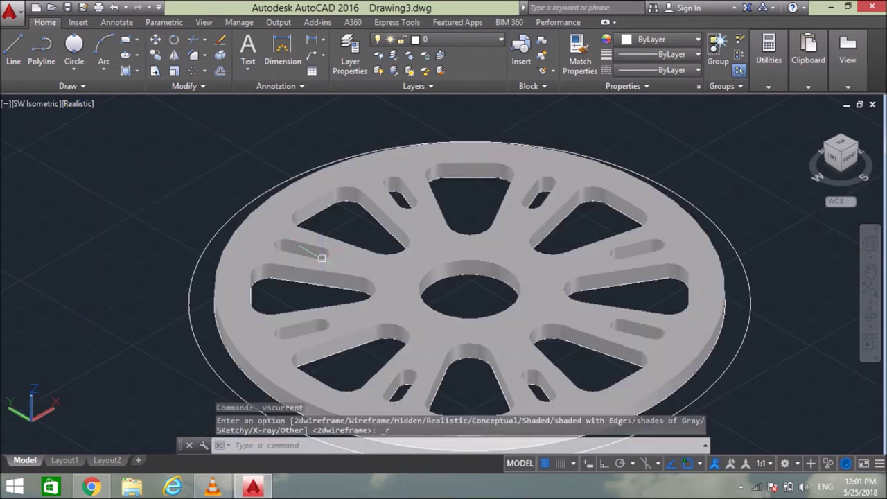
pyautogui.scroll(-2, 321, 258)
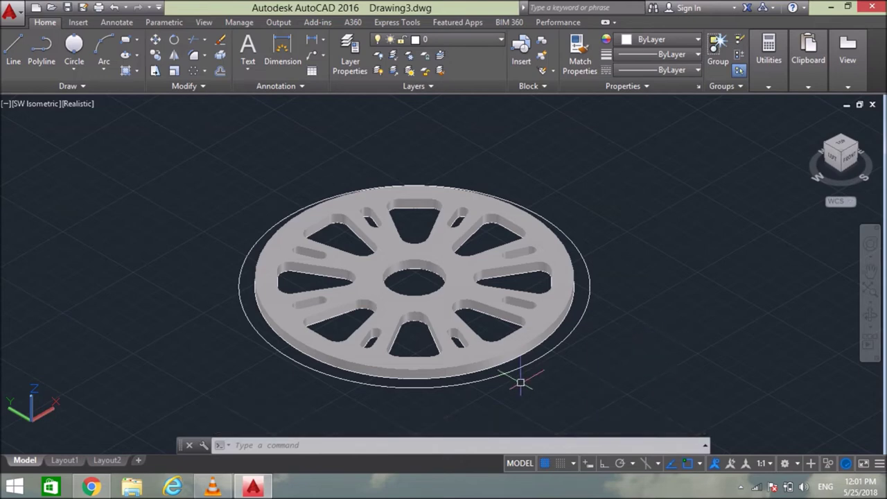
pyautogui.click(412, 302)
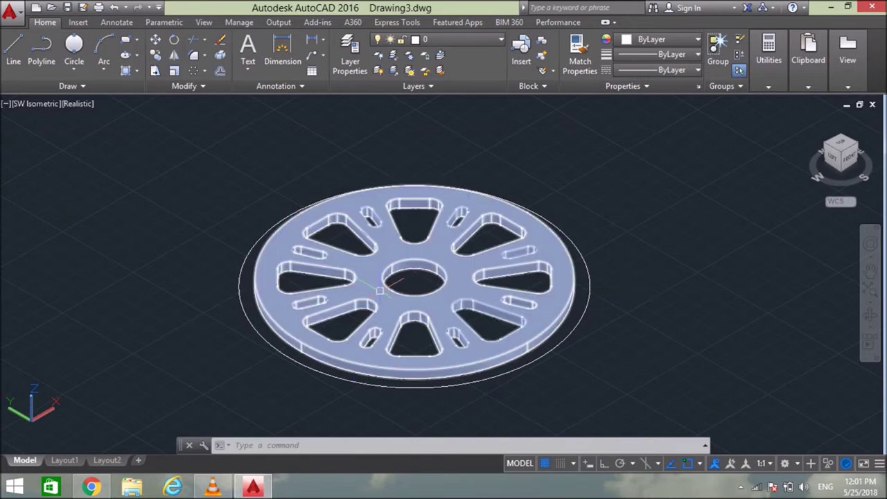
pyautogui.scroll(2, 380, 291)
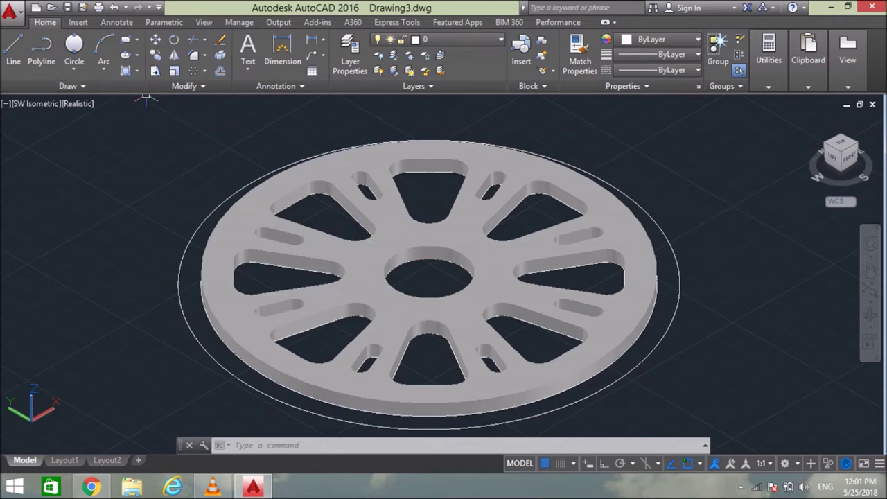
pyautogui.click(367, 272)
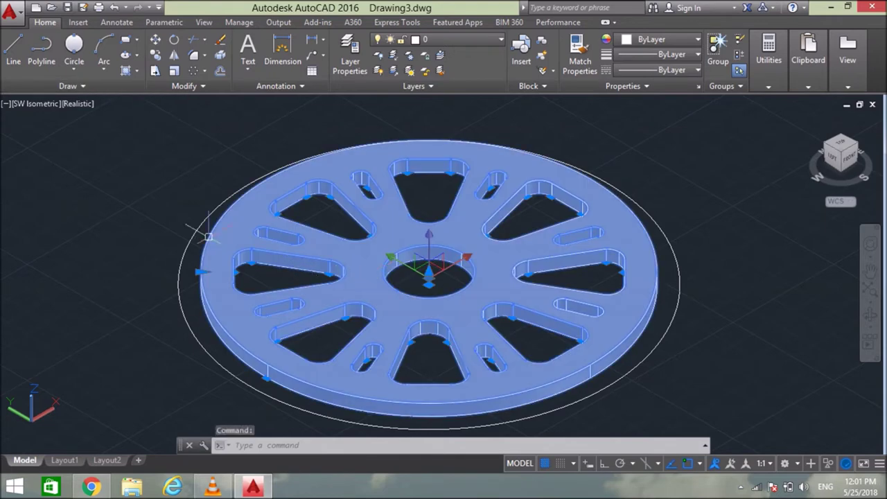
# Step: Move the disc solid 18 units up along +Z from its centre point
pyautogui.write('m')
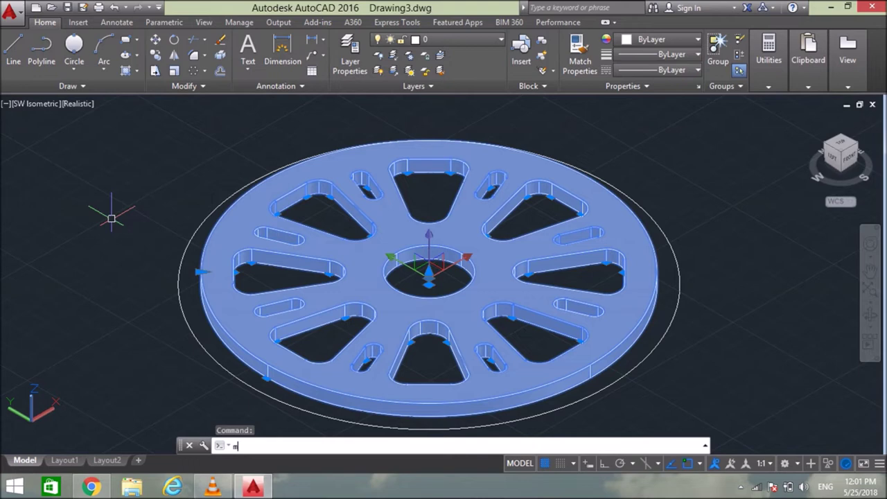
pyautogui.press('Return')
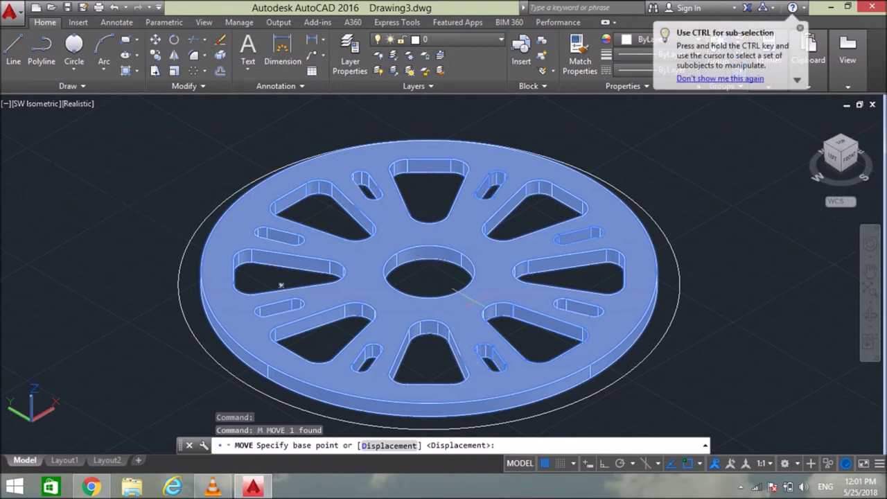
pyautogui.click(430, 284)
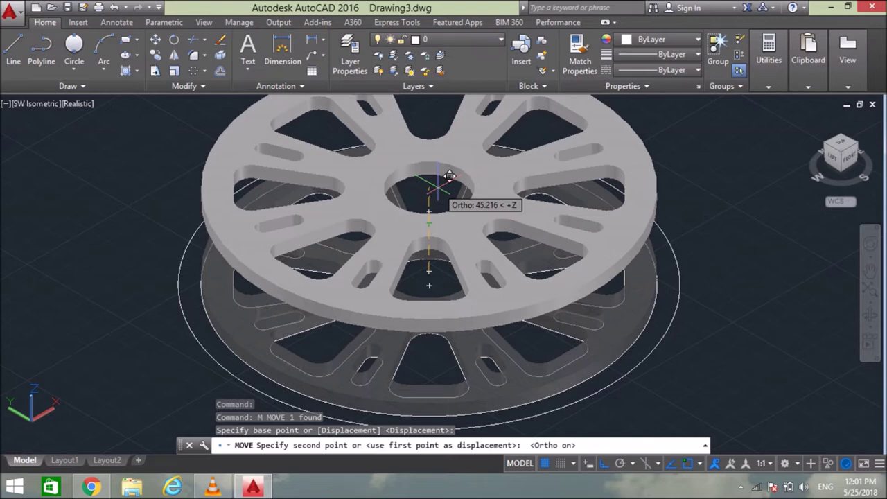
pyautogui.write('18')
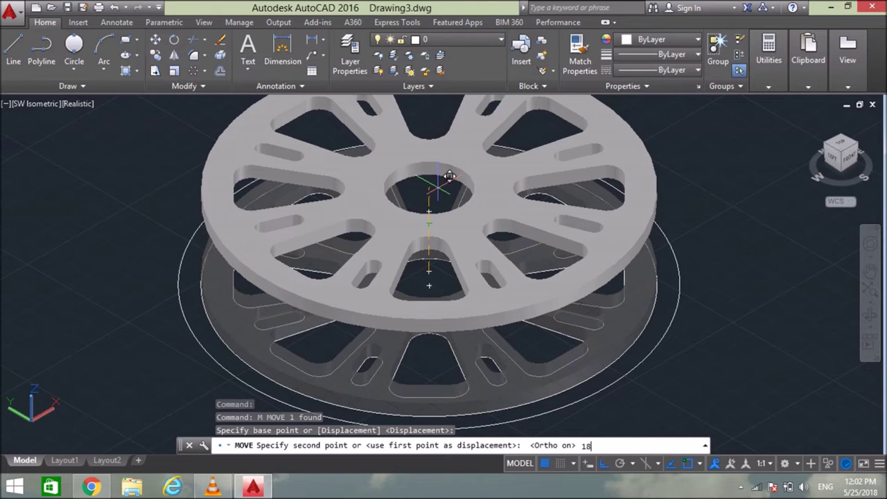
pyautogui.press('Return')
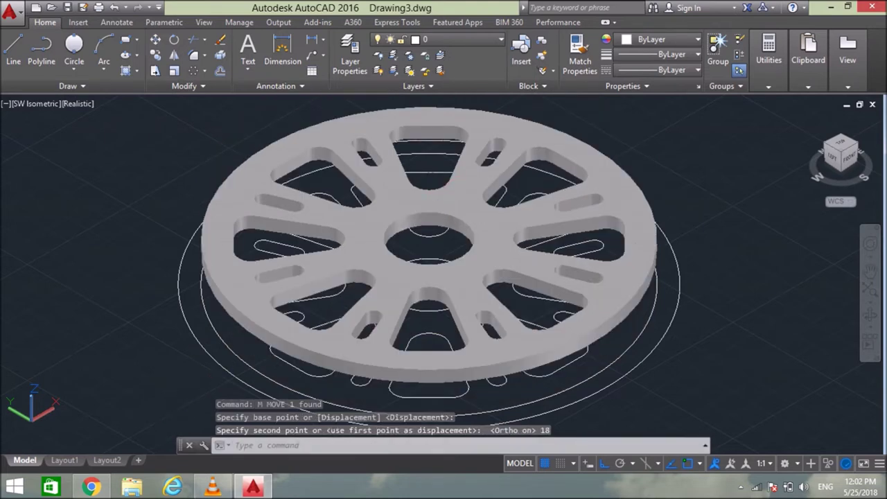
pyautogui.press('Escape')
pyautogui.scroll(-3, 193, 355)
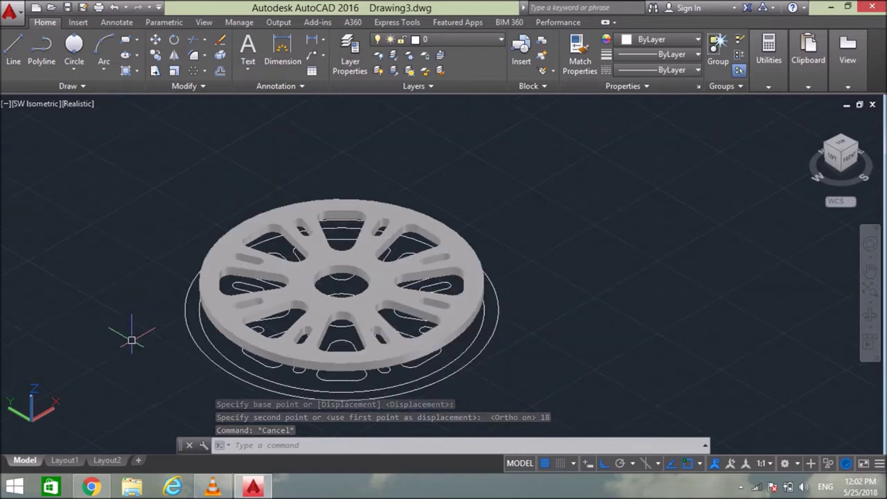
pyautogui.write('PRESSPULL')
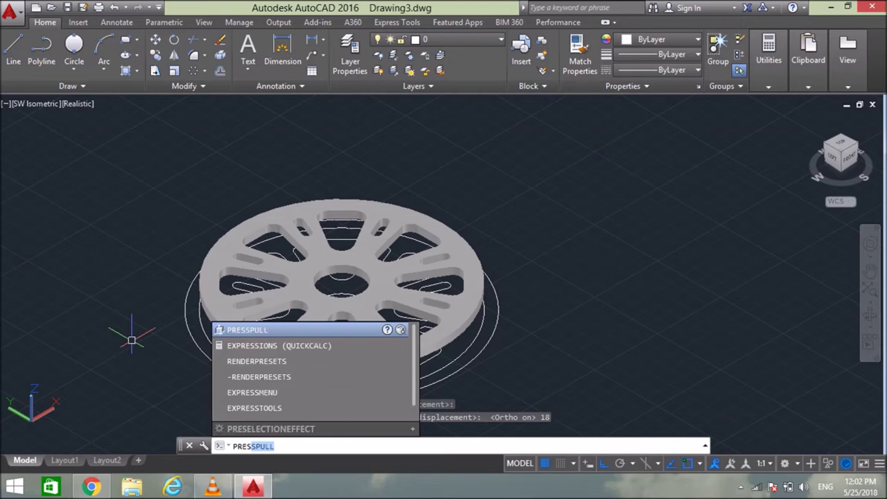
# Step: Press-pull the outer ring region 50 units upward to form the rim wall
pyautogui.press('Return')
pyautogui.scroll(2, 185, 346)
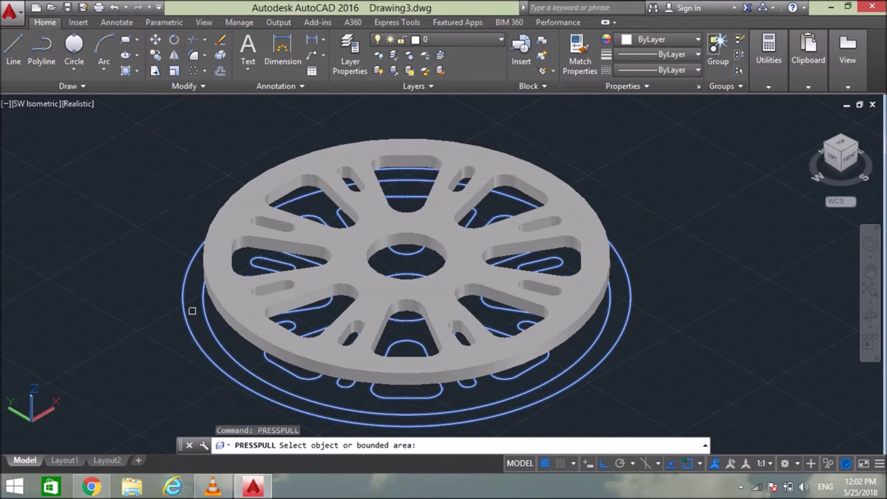
pyautogui.click(192, 311)
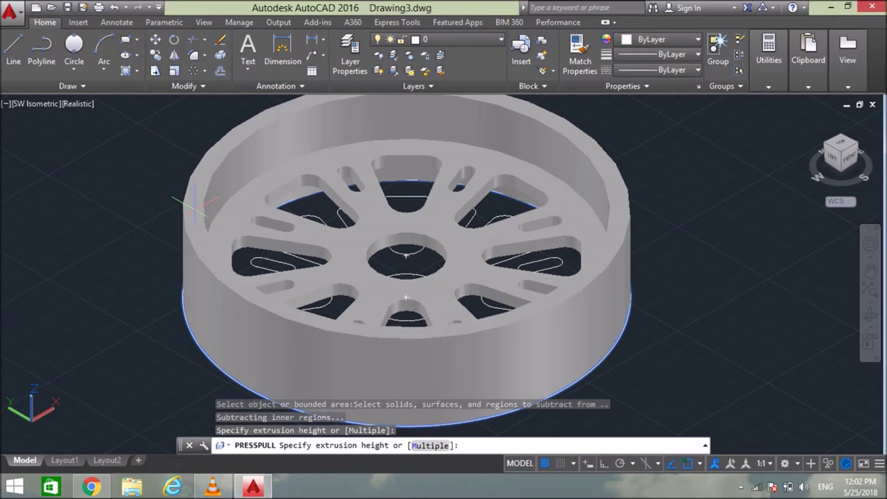
pyautogui.write('50')
pyautogui.press('Return')
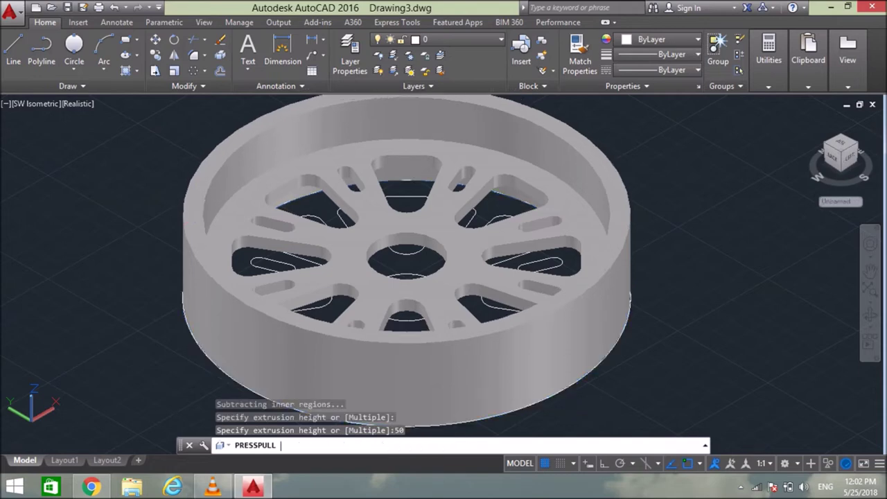
pyautogui.scroll(-3, 236, 233)
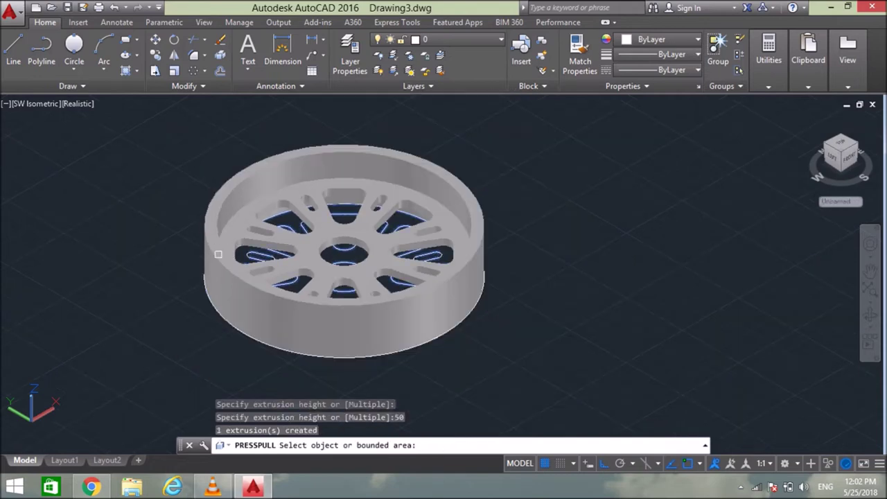
pyautogui.moveTo(209, 287); pyautogui.dragTo(257, 306, button='middle')
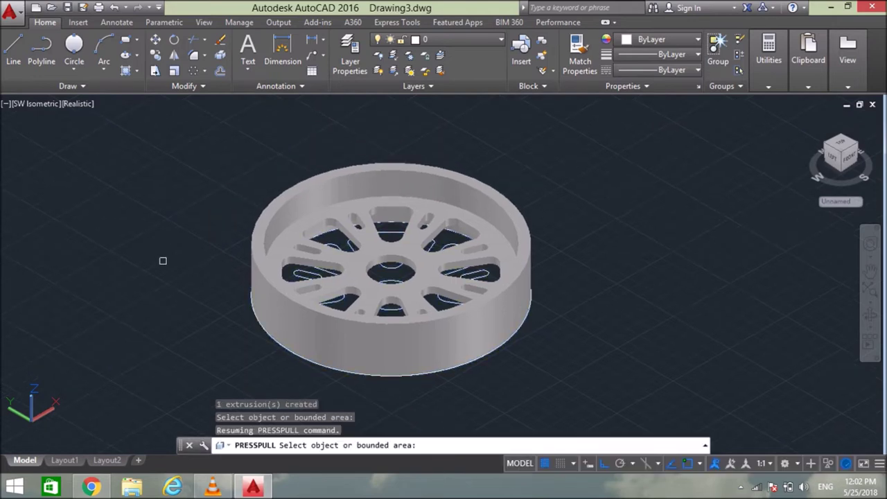
pyautogui.press('Return')
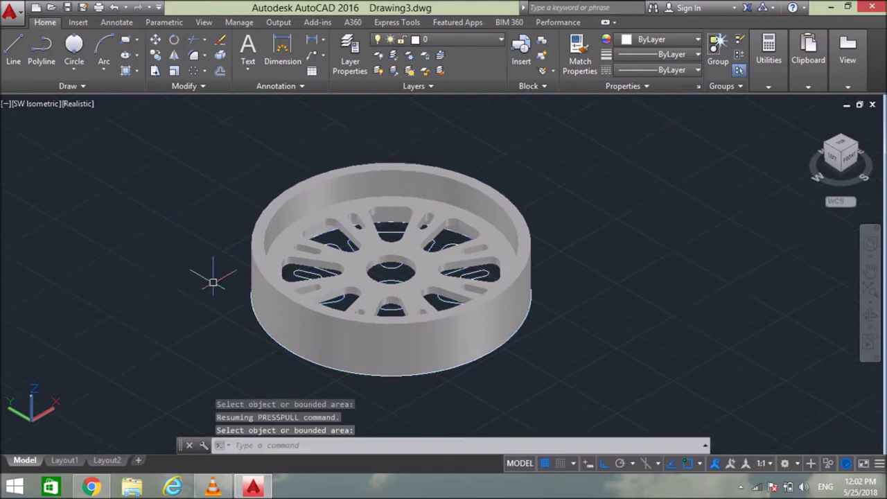
pyautogui.scroll(2, 306, 327)
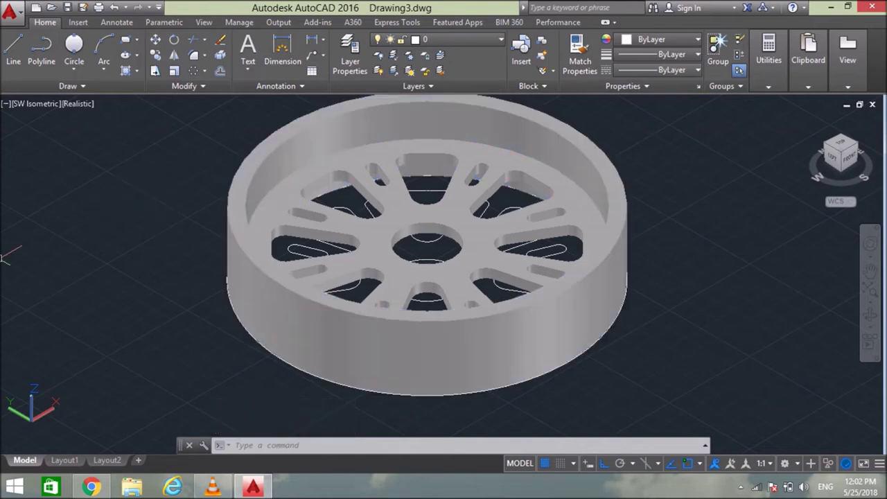
# Step: Switch the viewport to the Right view and the 2D Wireframe visual style
pyautogui.click(34, 103)
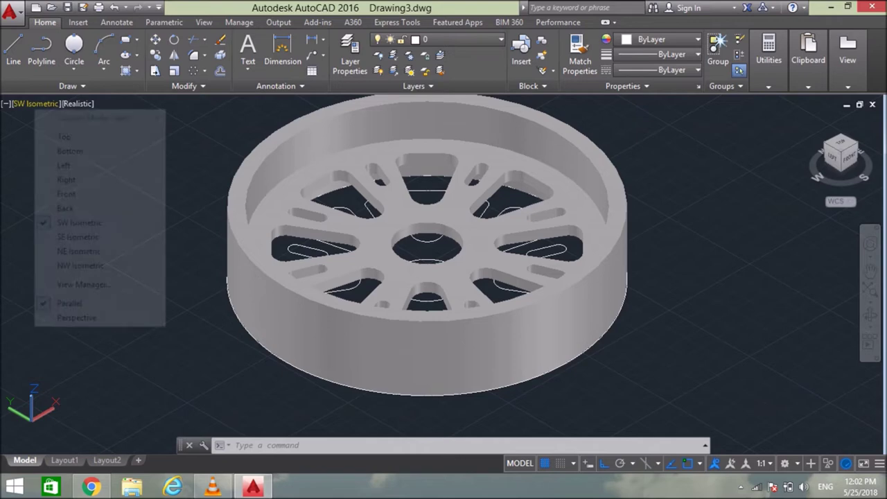
pyautogui.click(66, 180)
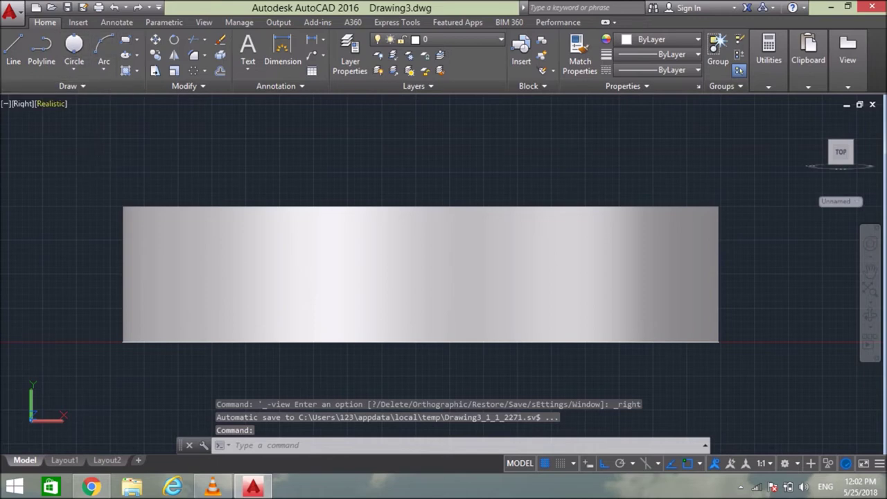
pyautogui.click(52, 104)
pyautogui.click(70, 137)
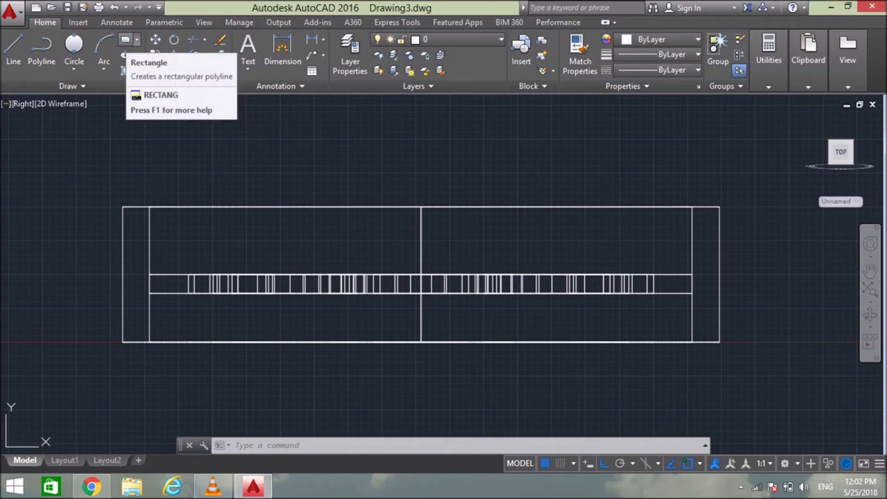
# Step: Draw a narrow upright rectangle along the rim's right wall
pyautogui.click(127, 40)
pyautogui.scroll(2, 717, 226)
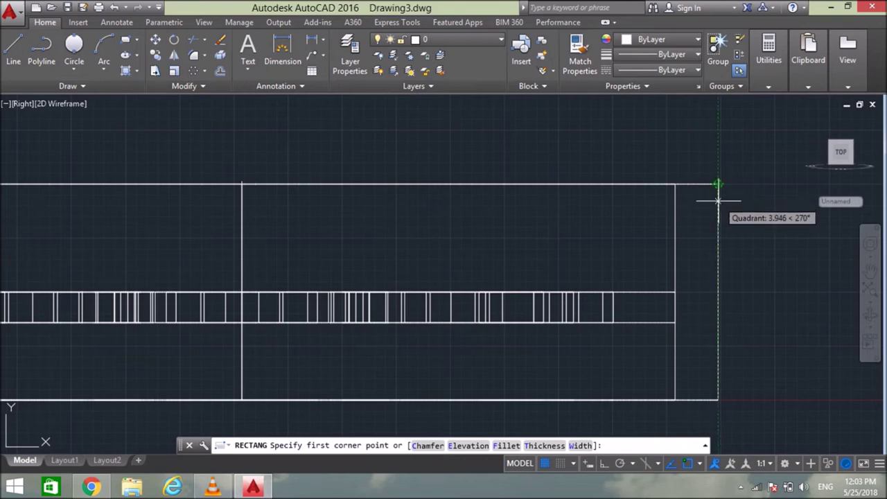
pyautogui.click(719, 201)
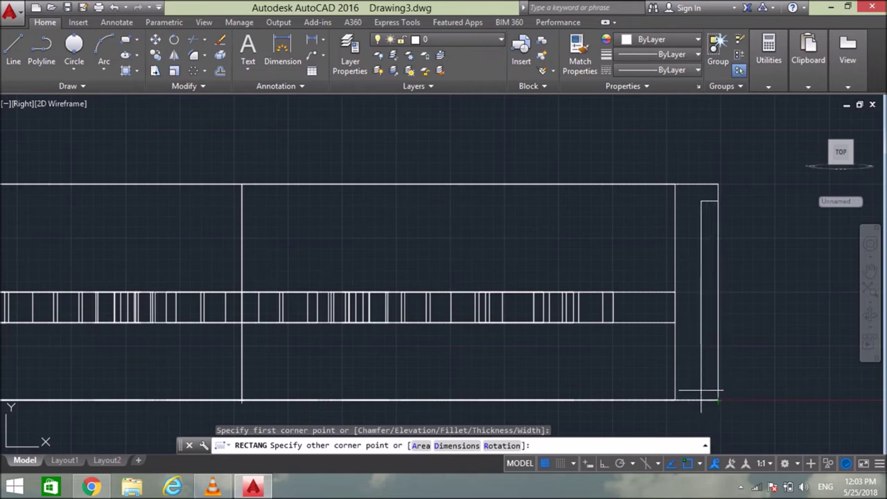
pyautogui.click(701, 389)
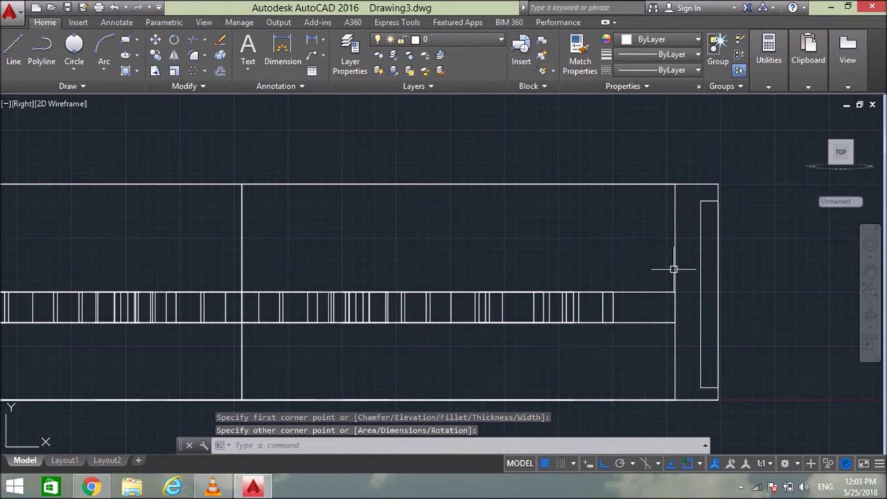
# Step: Move the narrow rectangle a short distance to the right with Ortho
pyautogui.click(701, 229)
pyautogui.write('m')
pyautogui.press('Return')
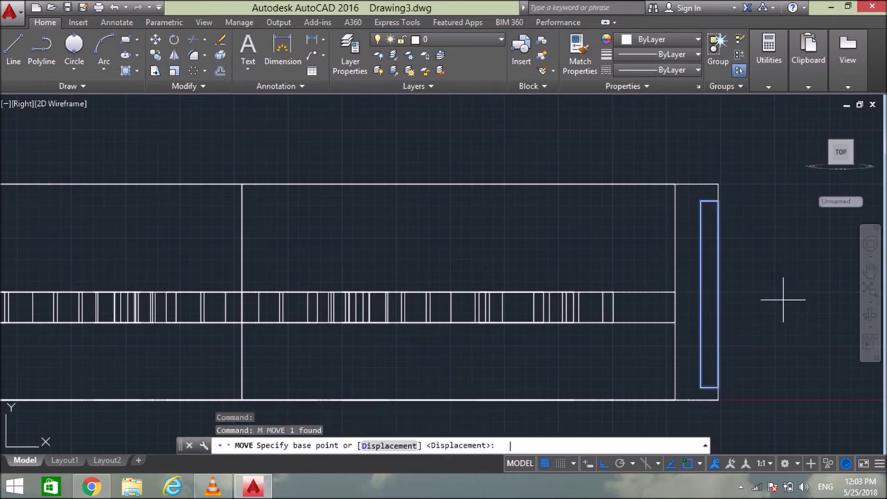
pyautogui.scroll(2, 707, 307)
pyautogui.scroll(1, 705, 303)
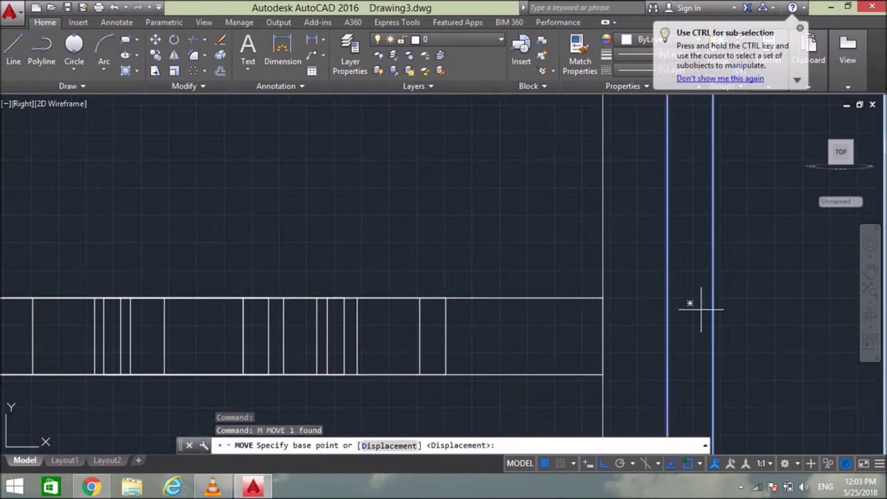
pyautogui.click(689, 303)
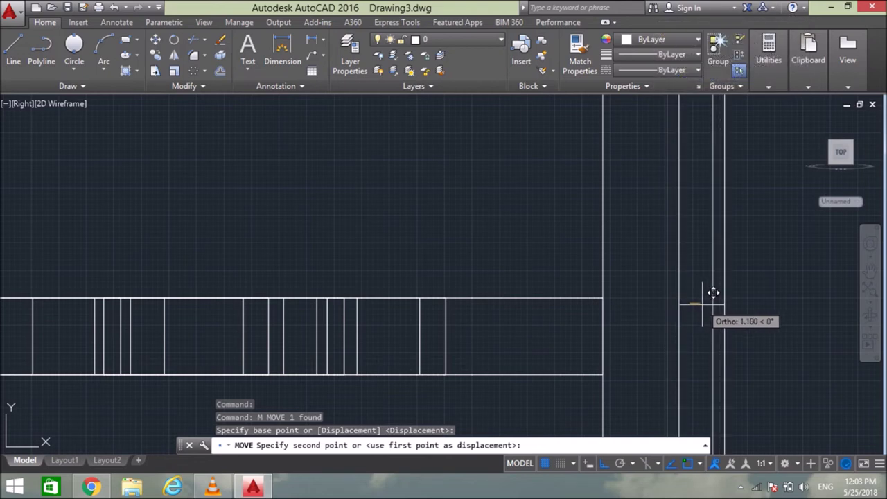
pyautogui.click(714, 293)
pyautogui.scroll(-2, 697, 301)
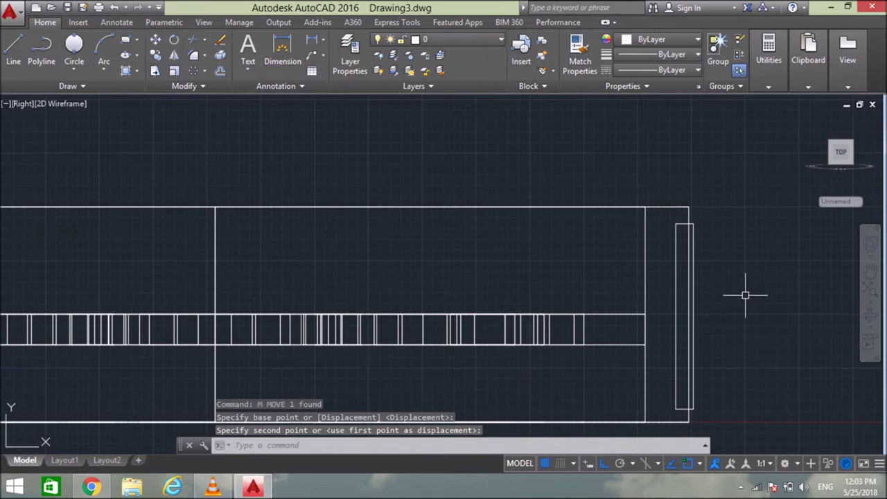
pyautogui.moveTo(742, 305); pyautogui.dragTo(771, 284, button='middle')
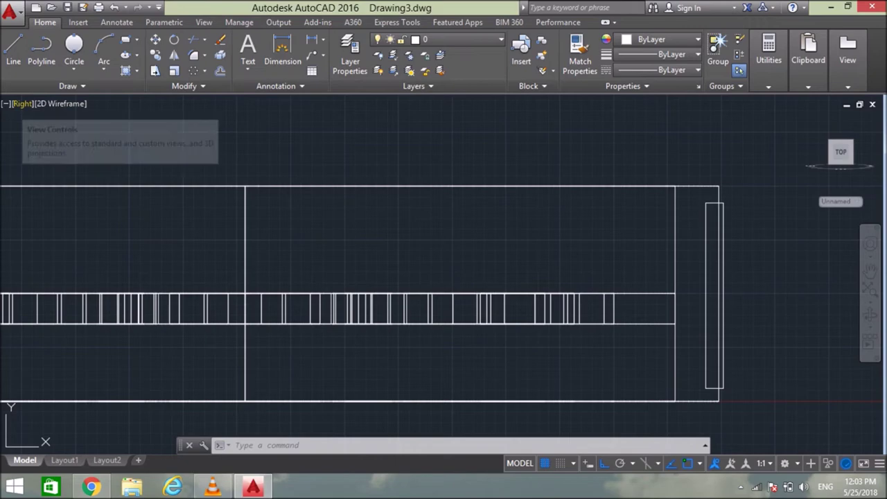
# Step: Switch to the SW Isometric view, recentre the wheel, and apply Realistic shading
pyautogui.click(22, 103)
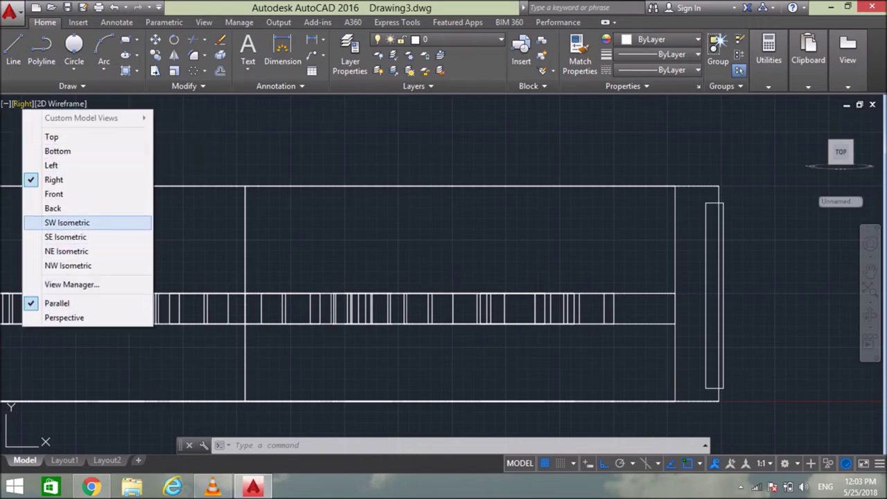
pyautogui.click(68, 223)
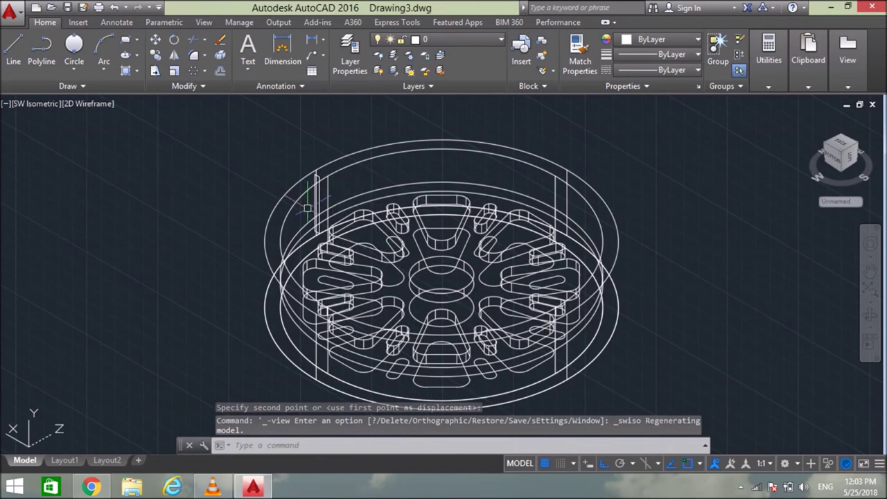
pyautogui.scroll(2, 380, 220)
pyautogui.scroll(2, 376, 209)
pyautogui.scroll(-1, 369, 211)
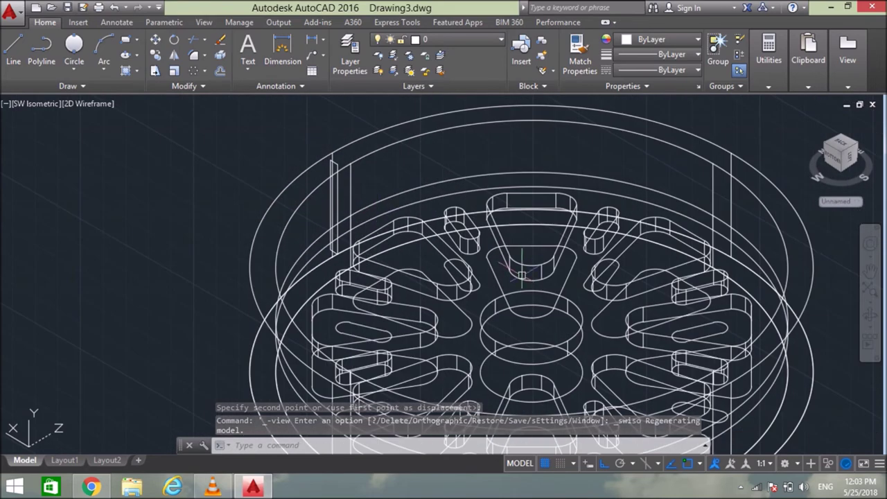
pyautogui.moveTo(499, 314); pyautogui.dragTo(472, 283, button='middle')
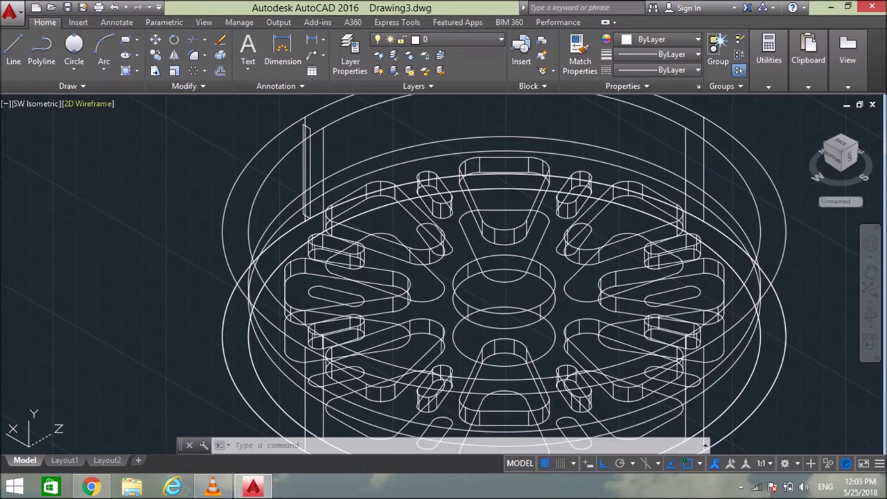
pyautogui.click(88, 103)
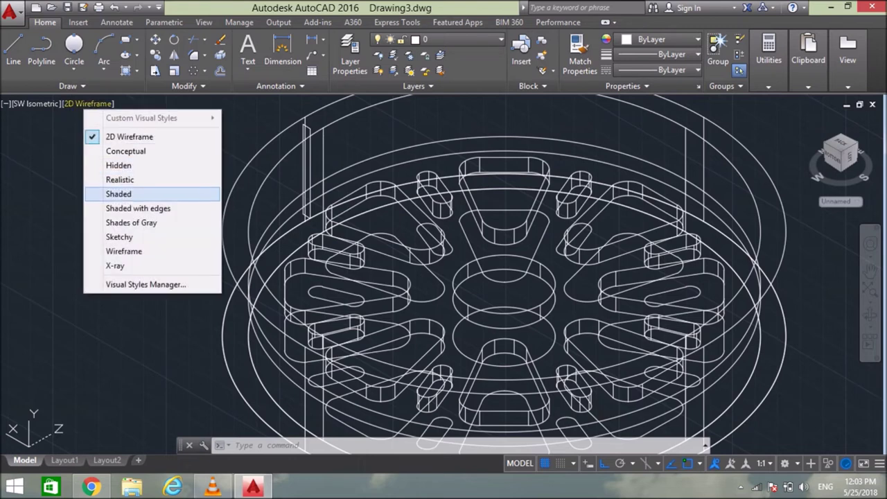
pyautogui.click(120, 179)
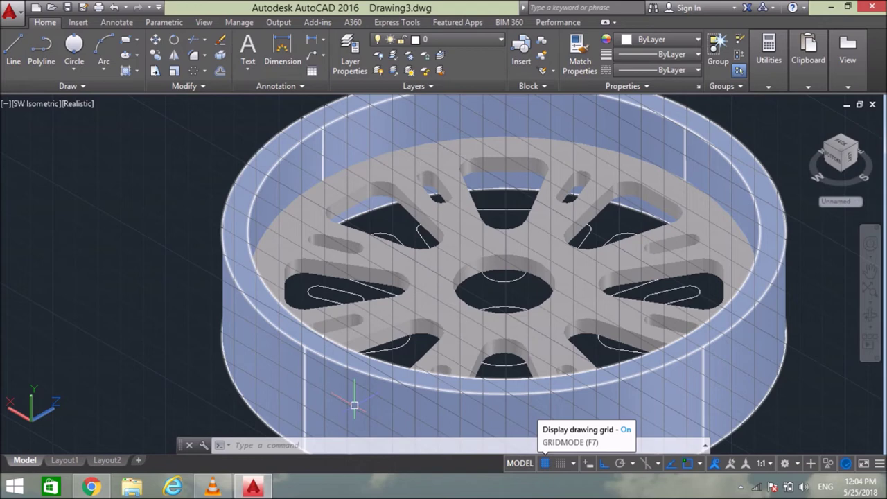
# Step: Hide the grid, clear the selection, and draw a short line from the hub centre along -Z
pyautogui.click(545, 463)
pyautogui.press('Escape')
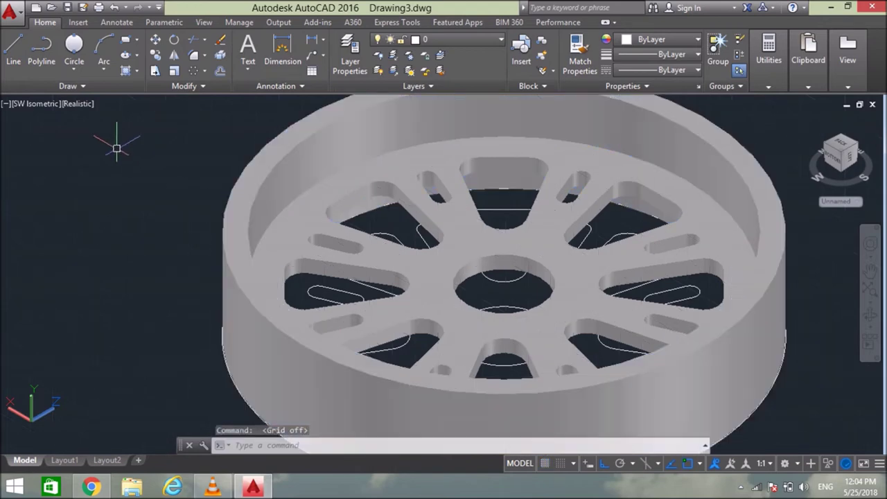
pyautogui.click(13, 50)
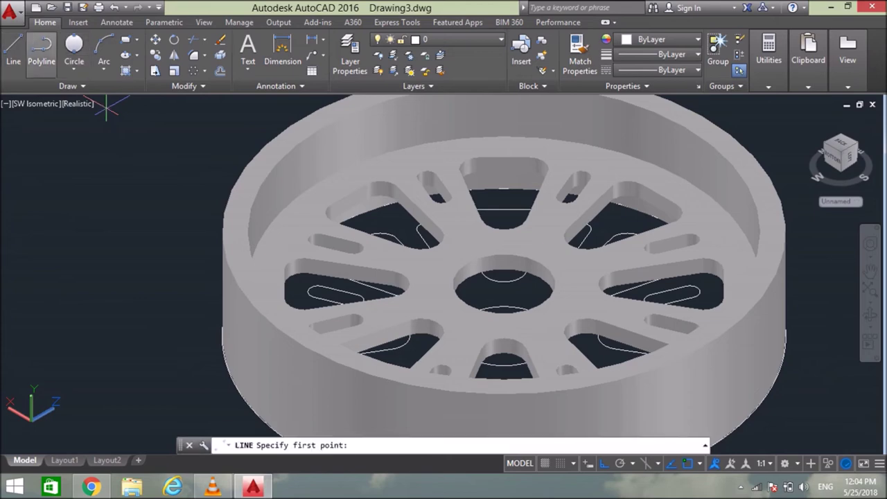
pyautogui.scroll(2, 496, 319)
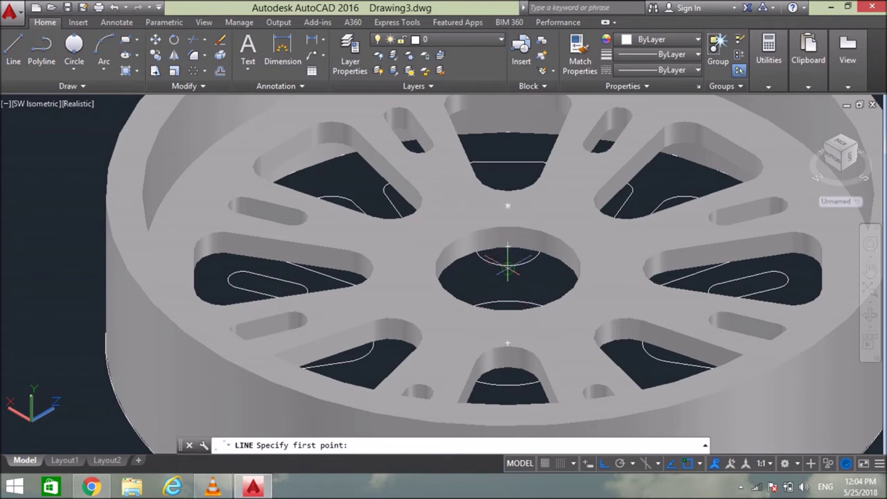
pyautogui.click(507, 263)
pyautogui.scroll(3, 520, 269)
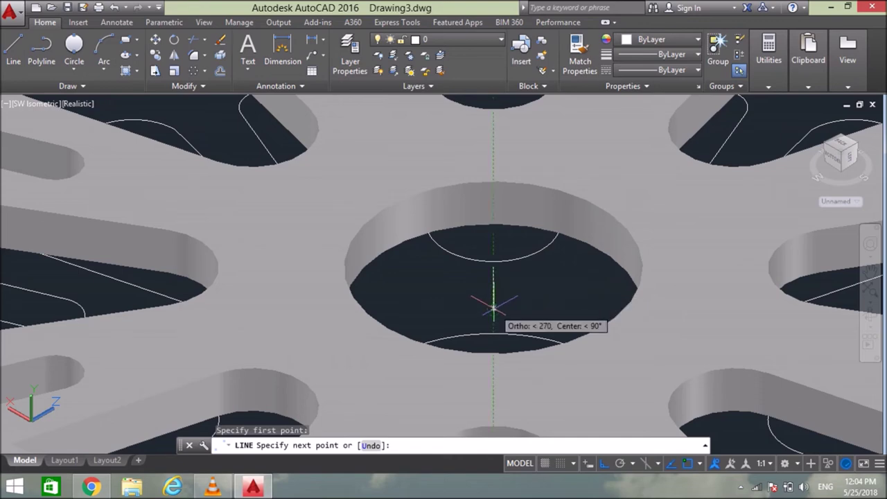
pyautogui.click(493, 309)
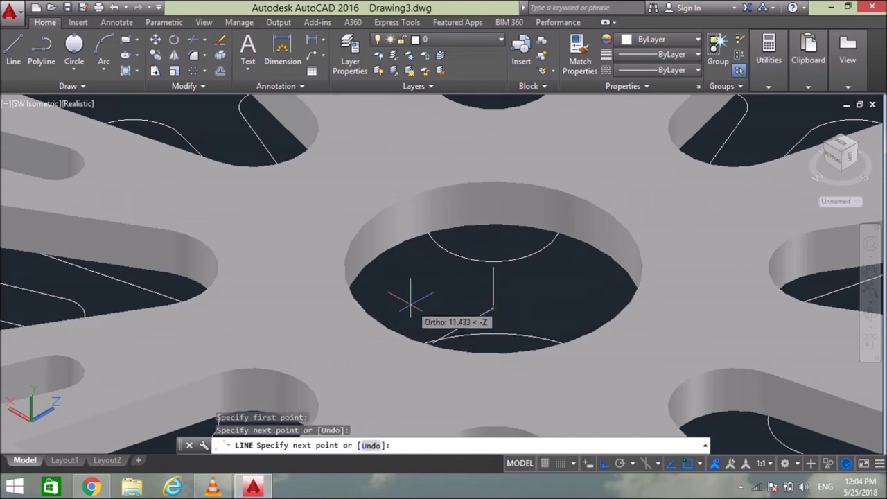
pyautogui.press('Return')
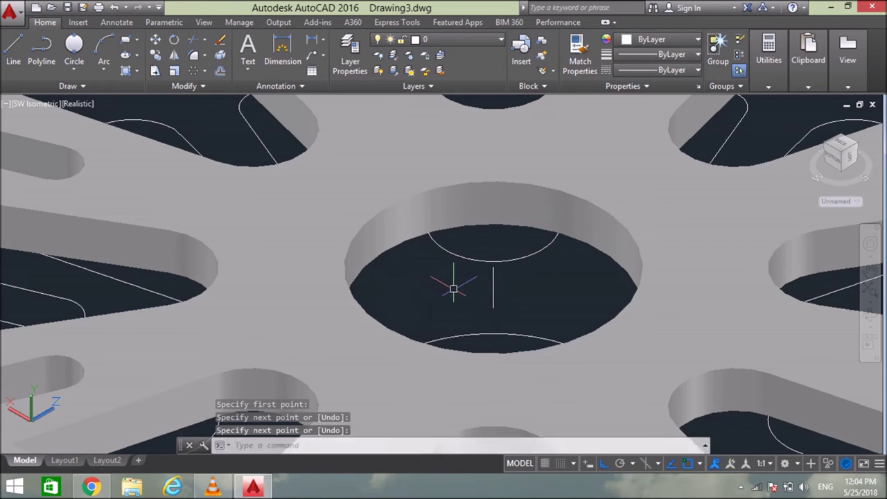
pyautogui.scroll(-2, 472, 287)
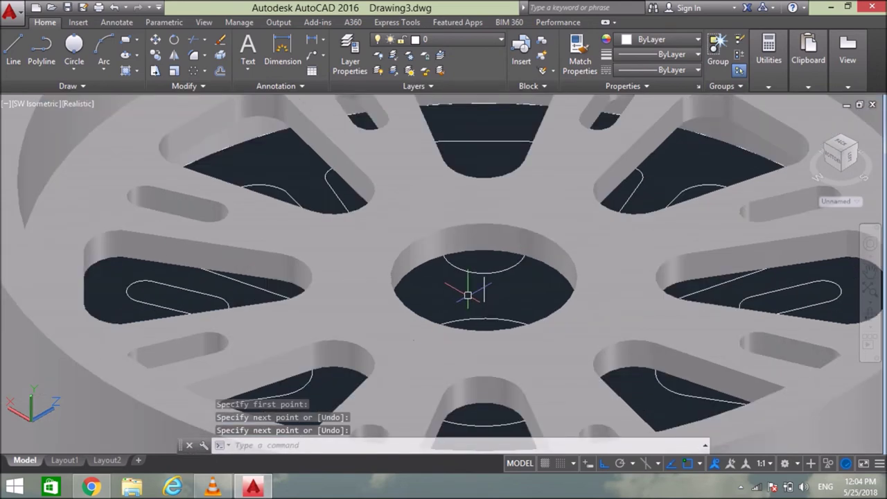
pyautogui.scroll(-2, 439, 311)
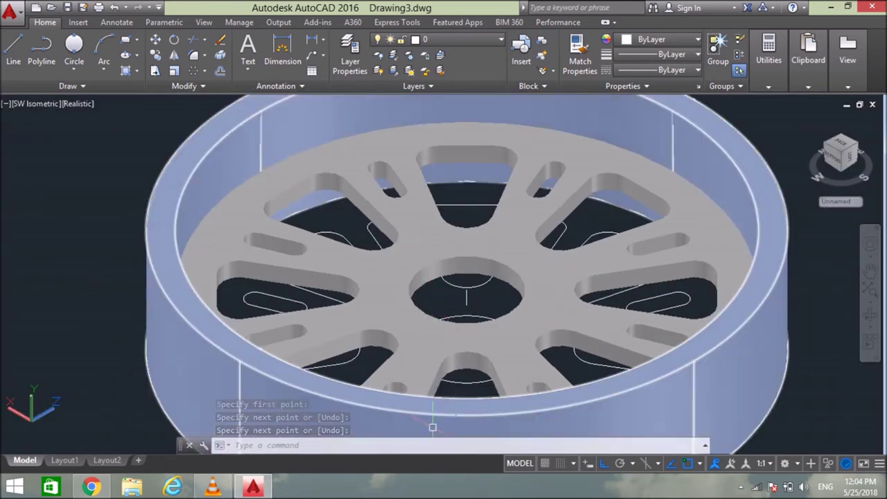
pyautogui.click(77, 104)
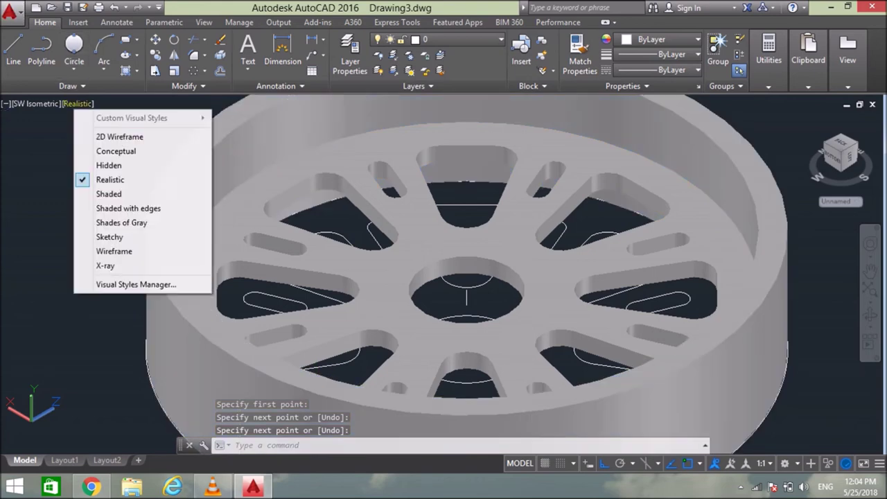
# Step: In 2D Wireframe, revolve the thin rectangle 360° about the hub-axis line with REVOLVE
pyautogui.click(124, 192)
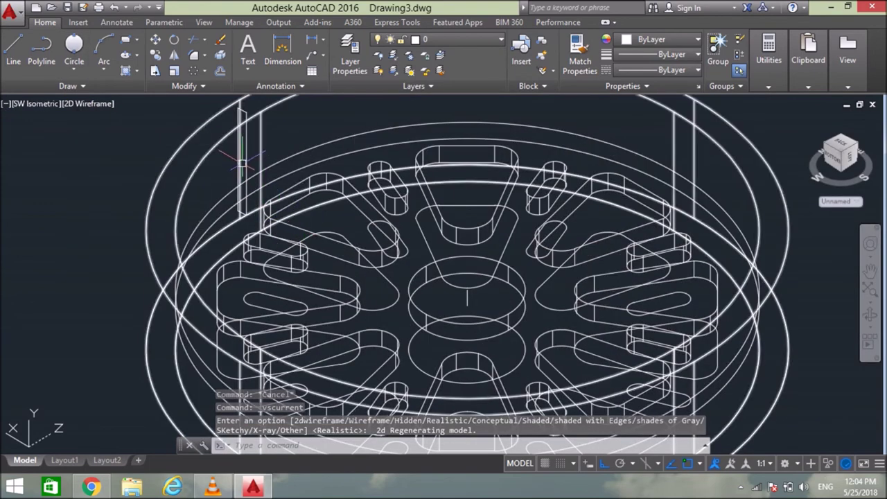
pyautogui.click(243, 156)
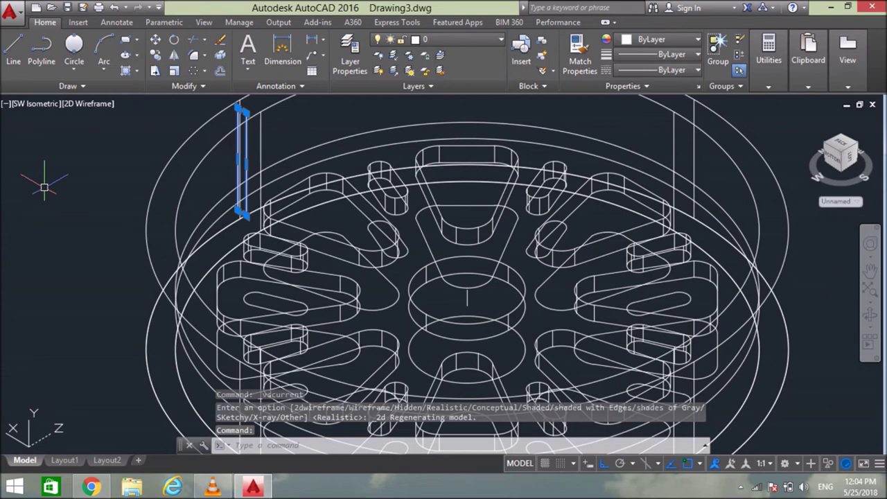
pyautogui.write('REV')
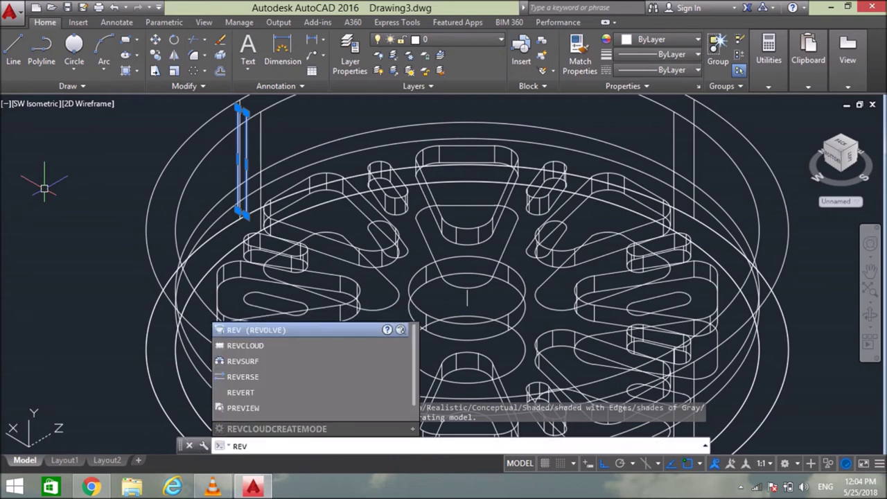
pyautogui.press('Return')
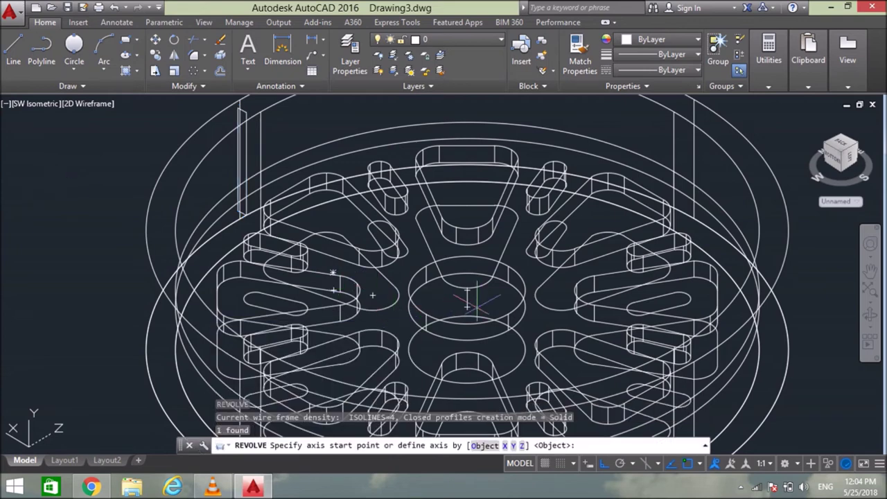
pyautogui.scroll(5, 478, 305)
pyautogui.click(452, 290)
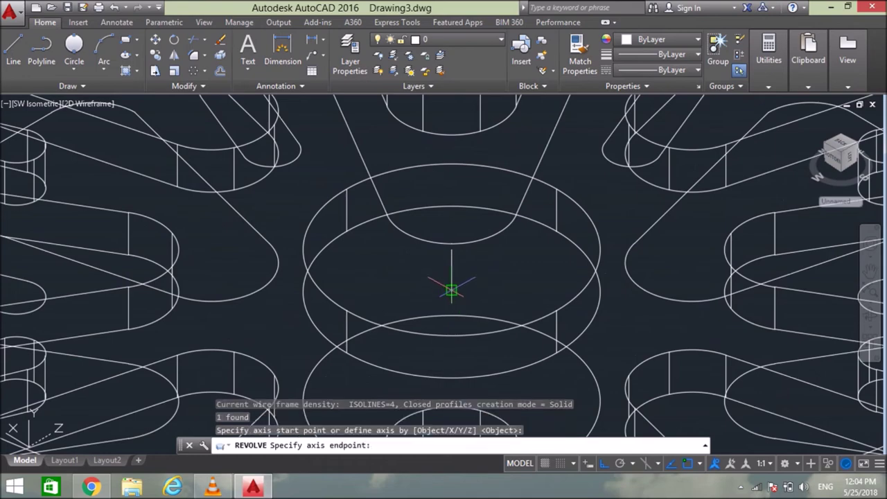
pyautogui.click(451, 249)
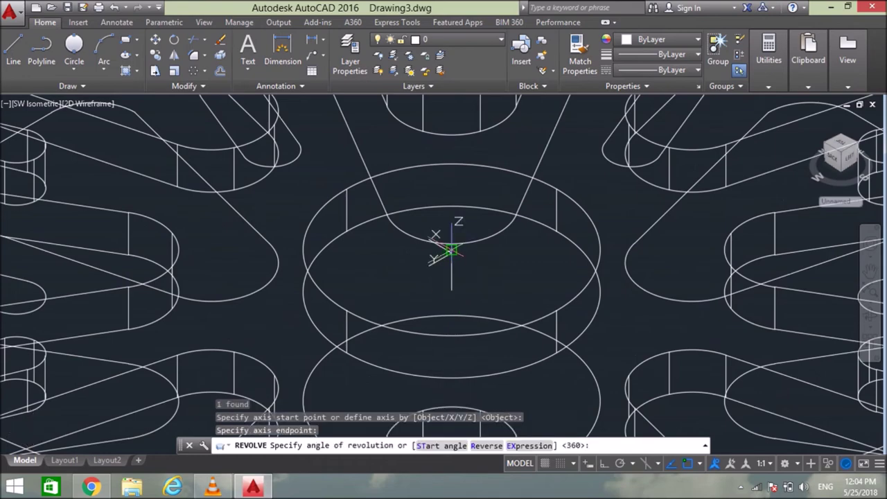
pyautogui.scroll(-6, 423, 236)
pyautogui.write('360')
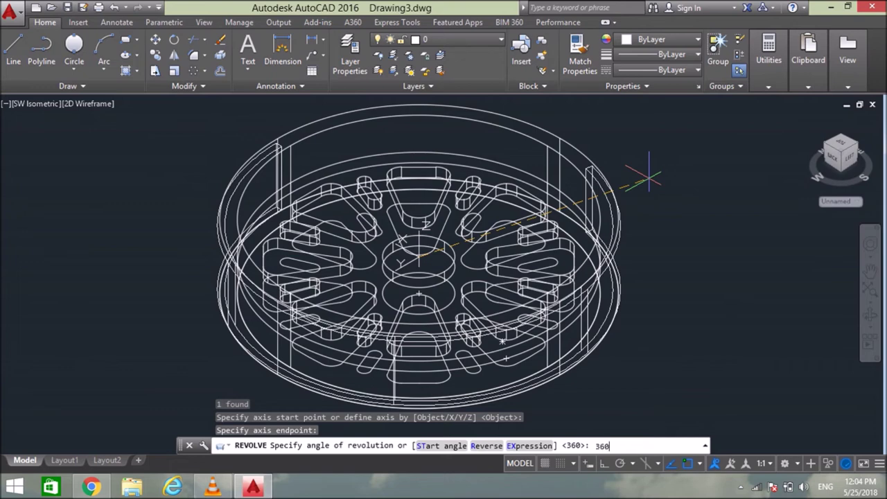
pyautogui.press('Return')
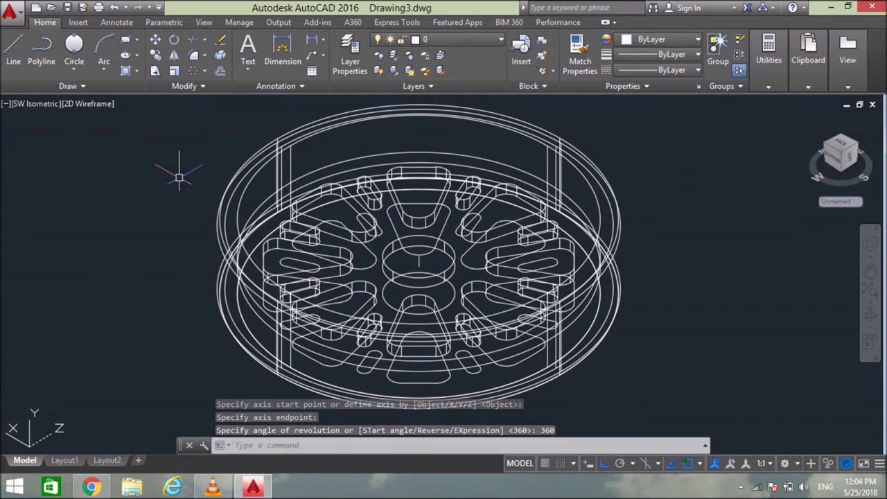
# Step: Apply the Realistic visual style and zoom and pan until the whole wheel is centred
pyautogui.click(88, 104)
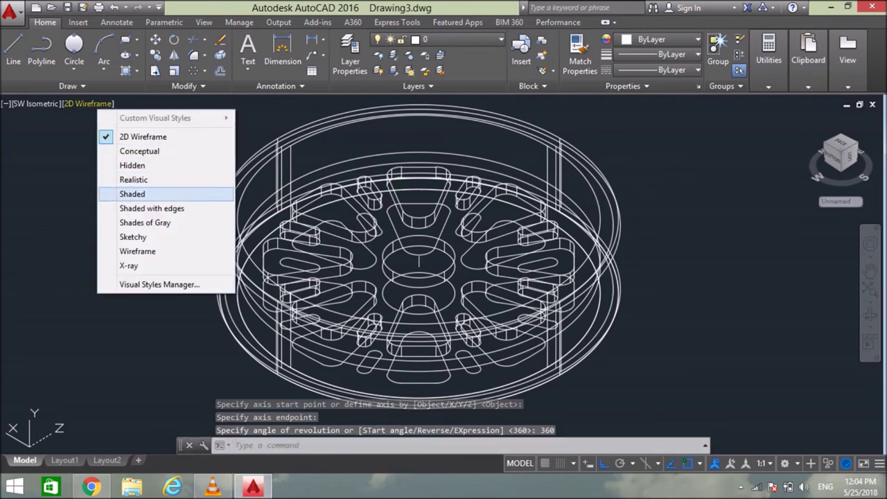
pyautogui.click(133, 179)
pyautogui.scroll(5, 260, 281)
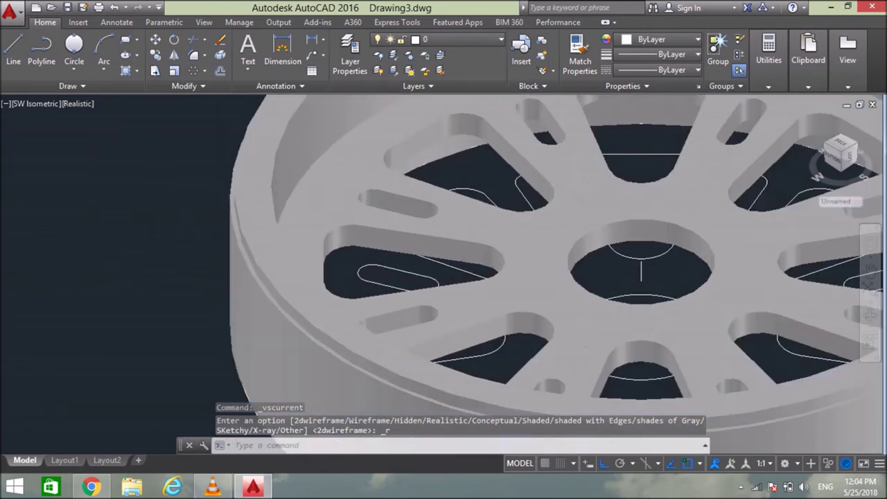
pyautogui.scroll(2, 264, 284)
pyautogui.scroll(-2, 267, 281)
pyautogui.scroll(2, 253, 282)
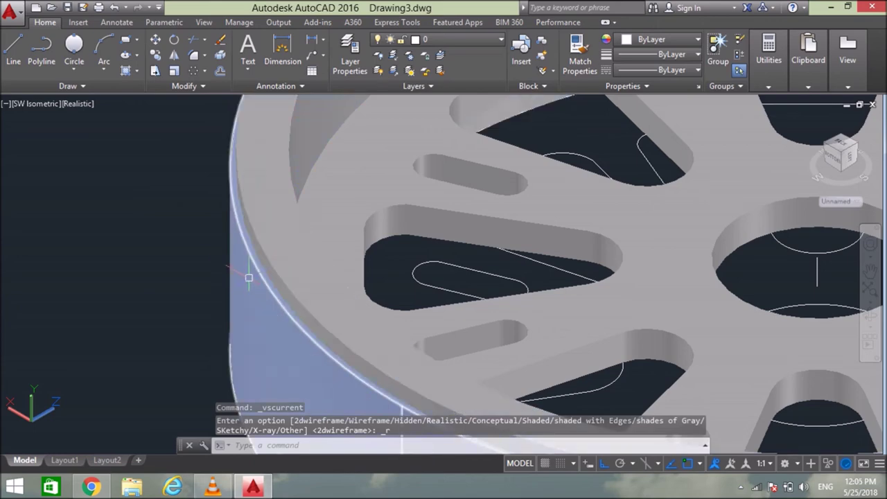
pyautogui.scroll(-2, 264, 221)
pyautogui.scroll(-2, 596, 256)
pyautogui.scroll(-2, 595, 256)
pyautogui.moveTo(594, 255); pyautogui.dragTo(468, 267, button='middle')
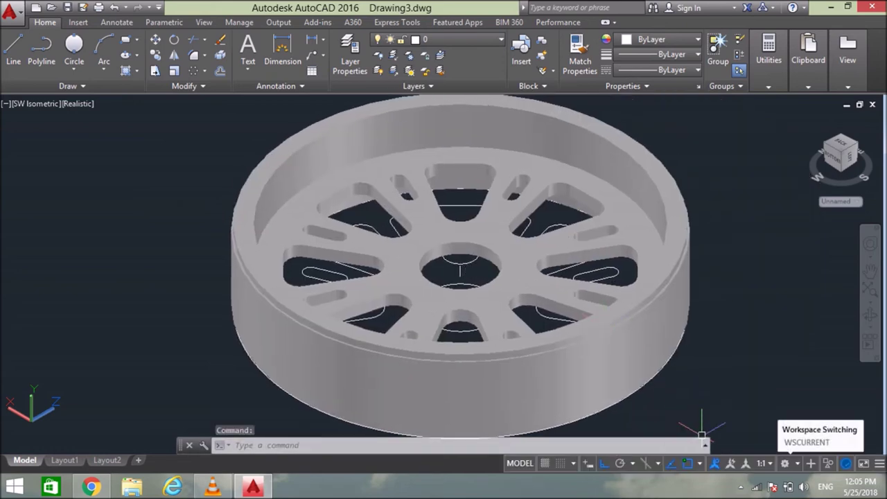
# Step: Switch to the 3D Modeling workspace with the Home tab tools showing
pyautogui.click(785, 464)
pyautogui.click(807, 380)
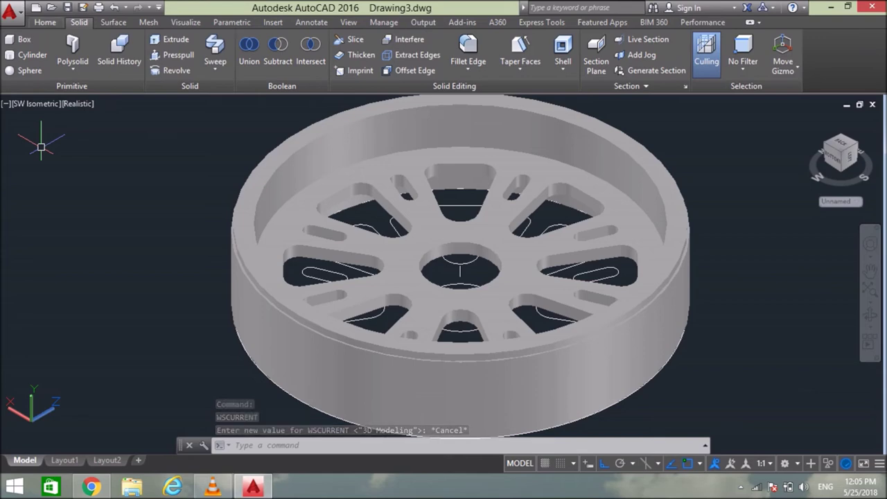
pyautogui.click(45, 22)
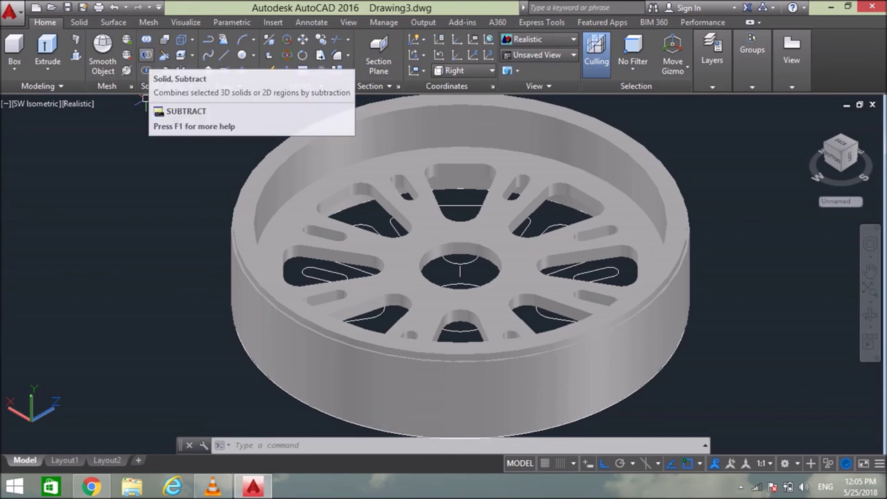
# Step: Subtract the revolved ring from the rim solid to cut a recess around its wall
pyautogui.click(147, 55)
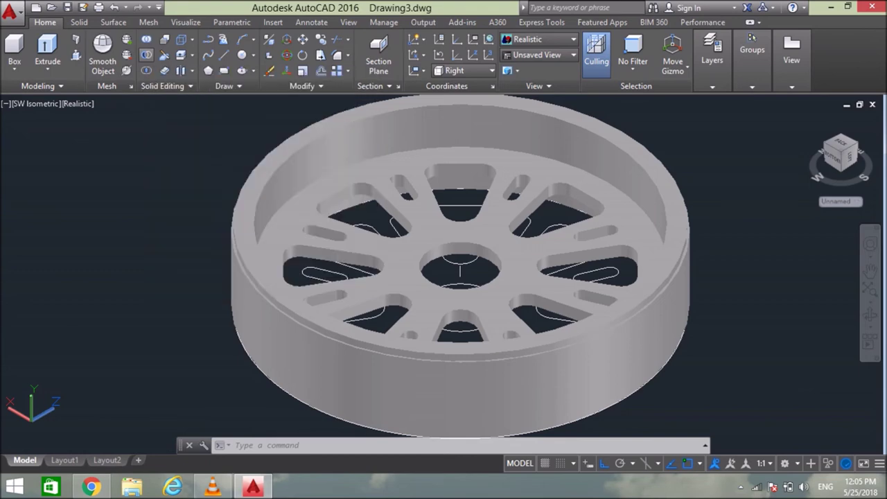
pyautogui.scroll(3, 233, 200)
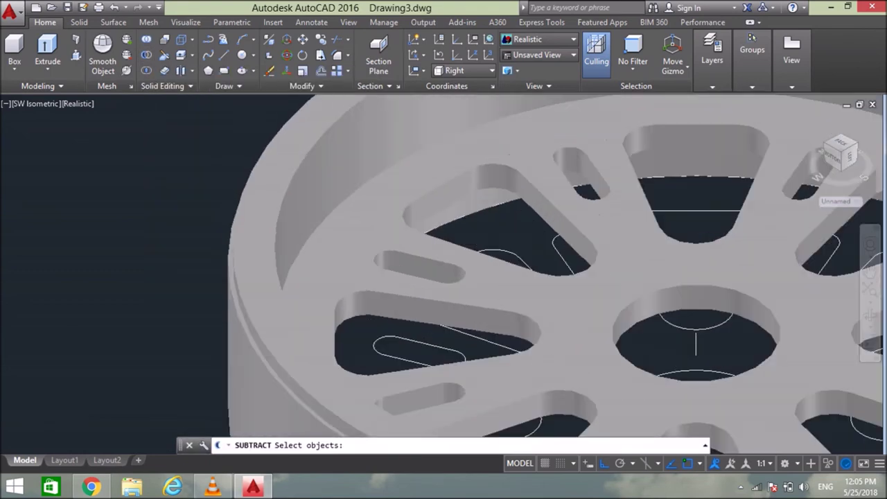
pyautogui.click(264, 202)
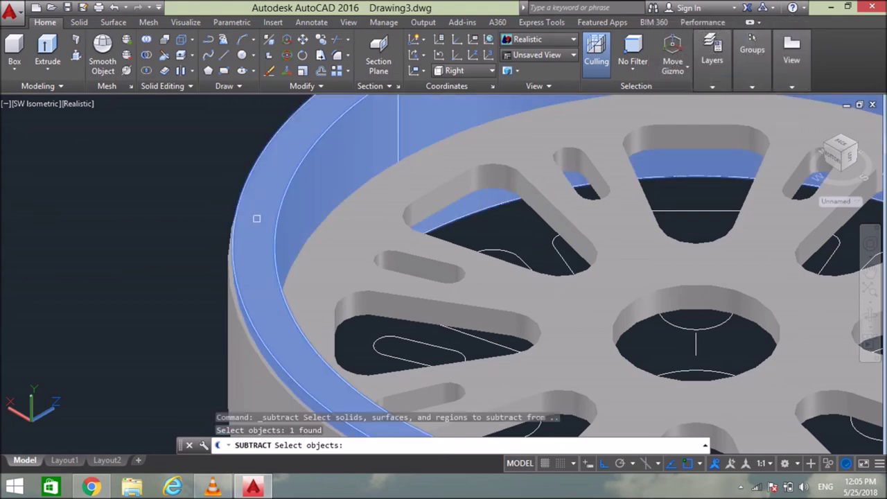
pyautogui.press('Return')
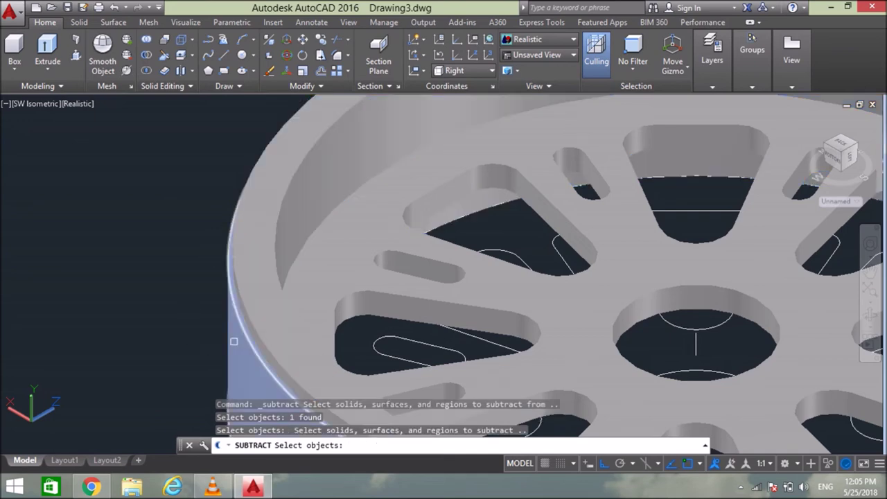
pyautogui.click(234, 341)
pyautogui.press('Return')
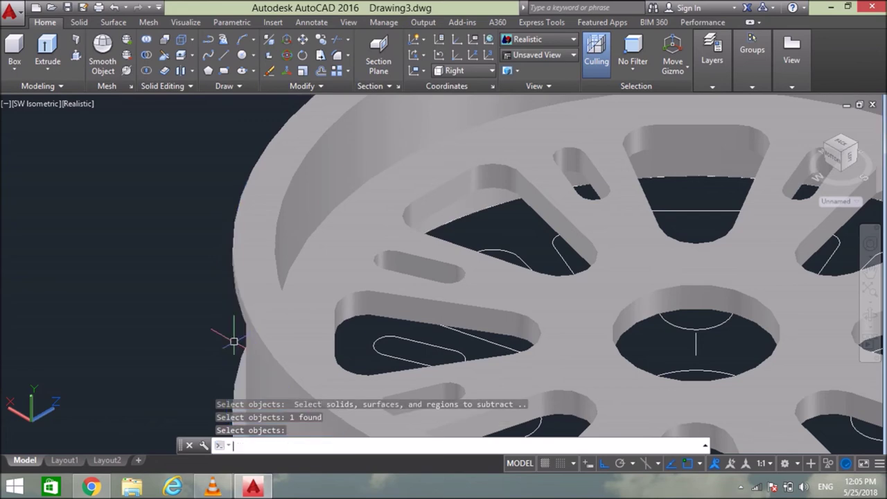
pyautogui.scroll(-3, 91, 156)
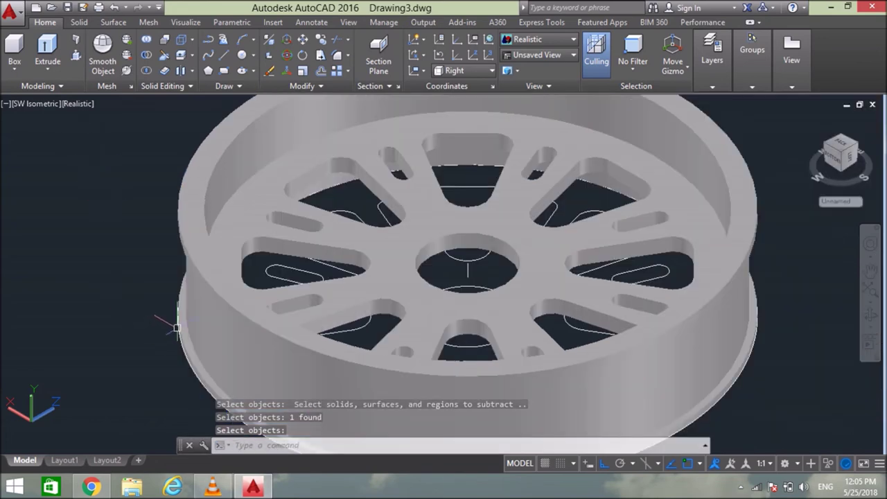
pyautogui.scroll(3, 174, 326)
pyautogui.scroll(-3, 141, 352)
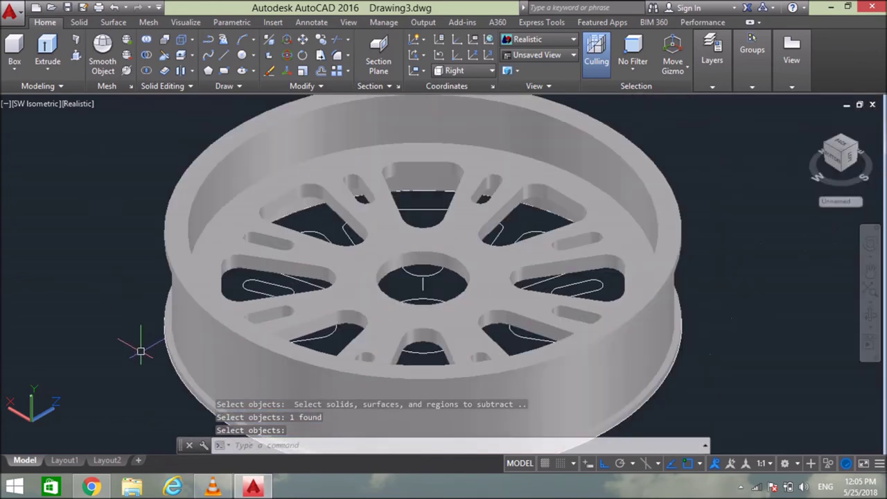
pyautogui.moveTo(141, 352); pyautogui.dragTo(186, 349, button='middle')
pyautogui.press('Return')
pyautogui.scroll(3, 221, 340)
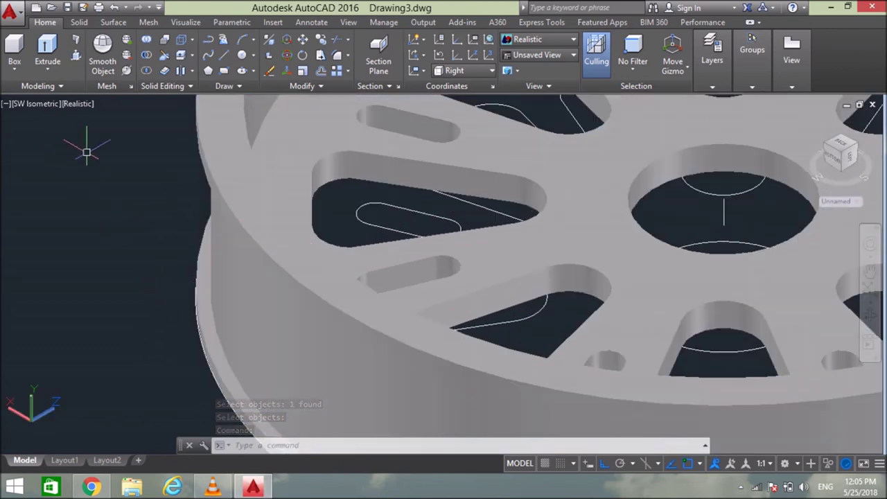
pyautogui.click(871, 314)
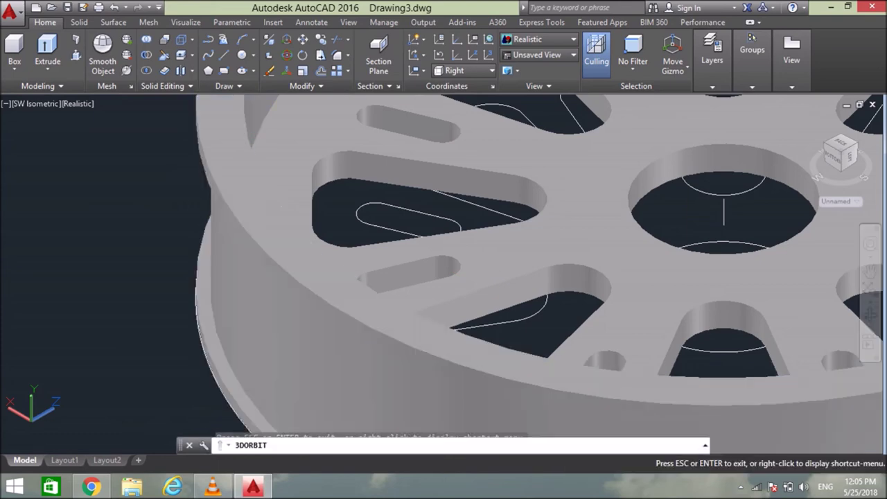
# Step: Orbit the wheel down to a low side view showing the rim and face
pyautogui.moveTo(457, 305)
pyautogui.mouseDown()
pyautogui.moveTo(469, 250)
pyautogui.moveTo(257, 242)
pyautogui.mouseUp()
pyautogui.moveTo(373, 361)
pyautogui.mouseDown()
pyautogui.moveTo(371, 303)
pyautogui.moveTo(379, 302)
pyautogui.moveTo(380, 313)
pyautogui.mouseUp()
pyautogui.moveTo(769, 285); pyautogui.dragTo(728, 284)
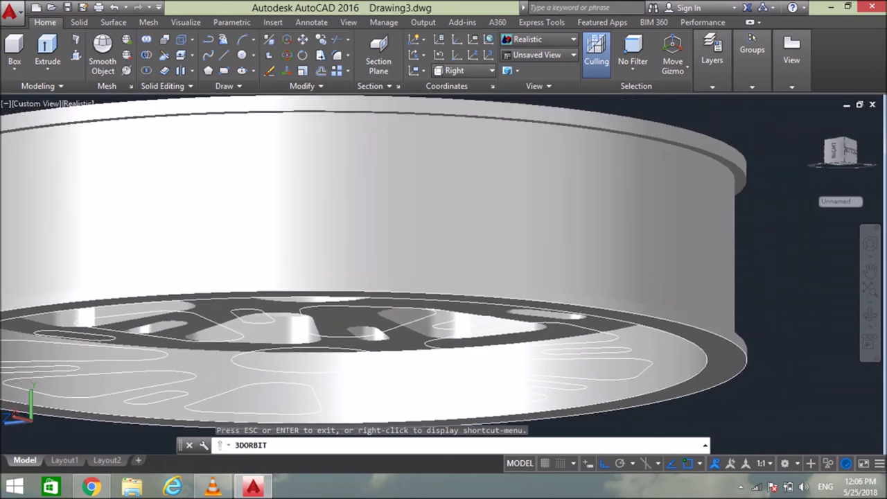
pyautogui.press('Escape')
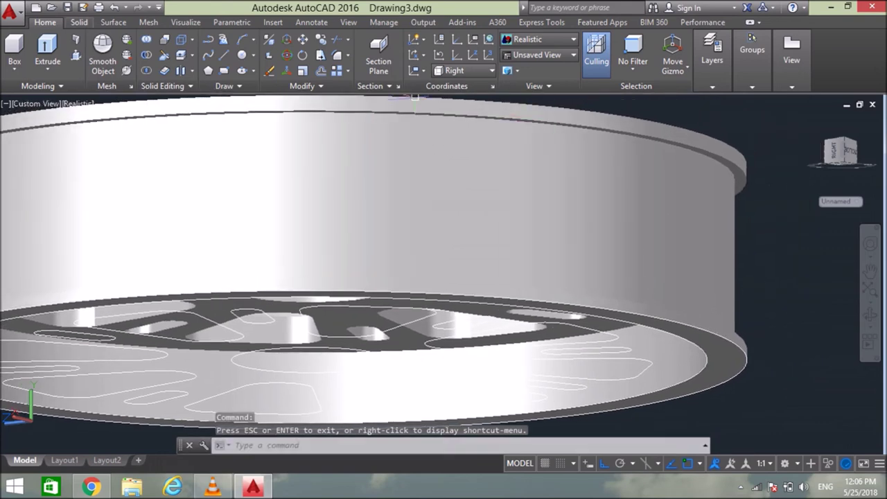
pyautogui.click(79, 22)
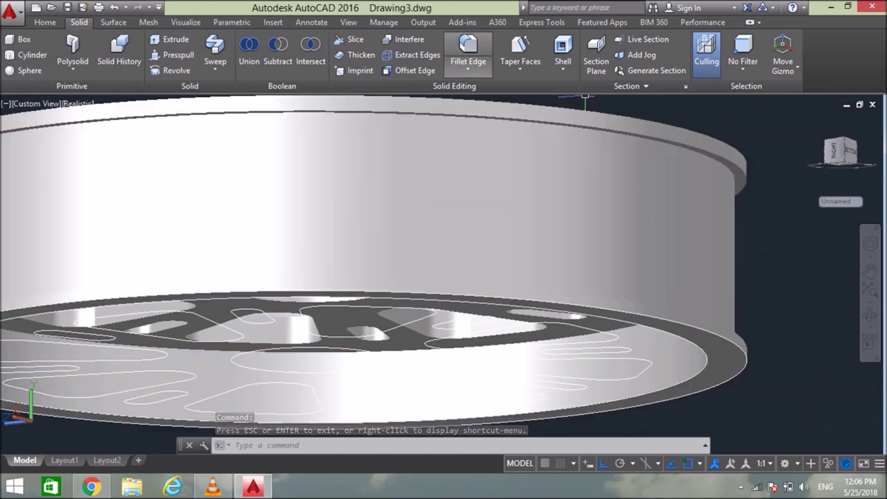
# Step: Start Fillet Edge with radius 2 and pick the upper rim lip edge
pyautogui.click(468, 48)
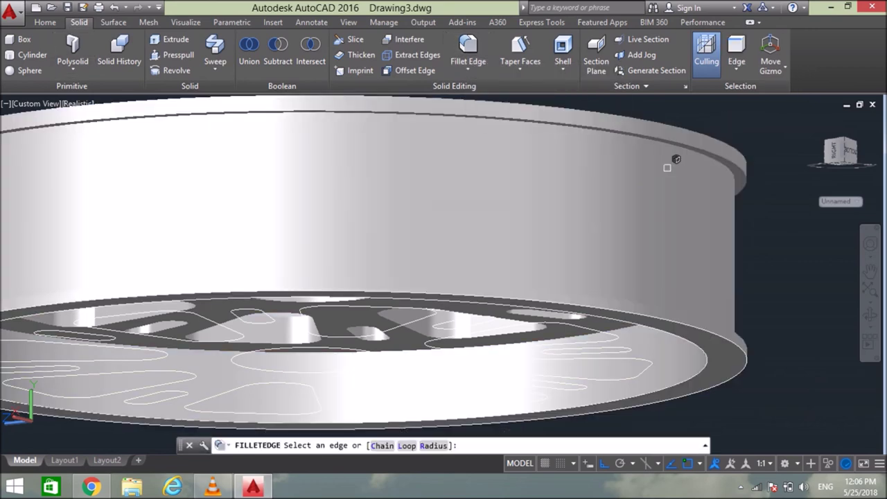
pyautogui.scroll(-1, 718, 308)
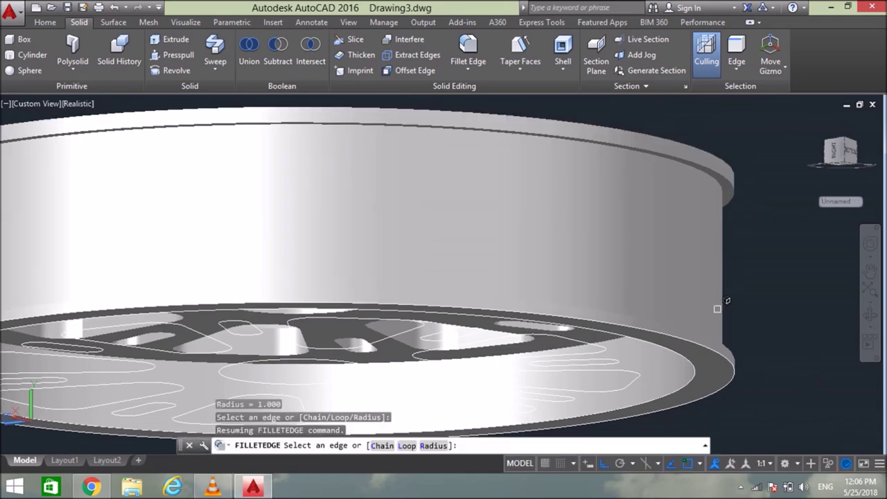
pyautogui.write('r')
pyautogui.press('Return')
pyautogui.write('2')
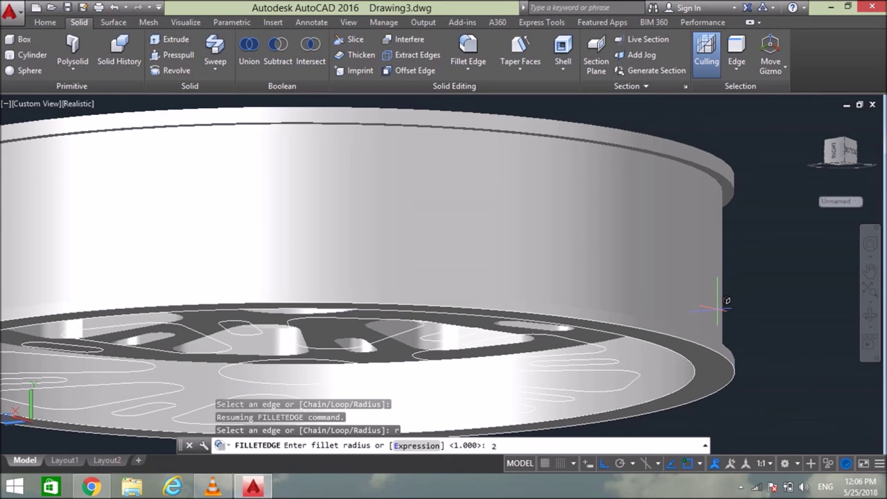
pyautogui.press('Return')
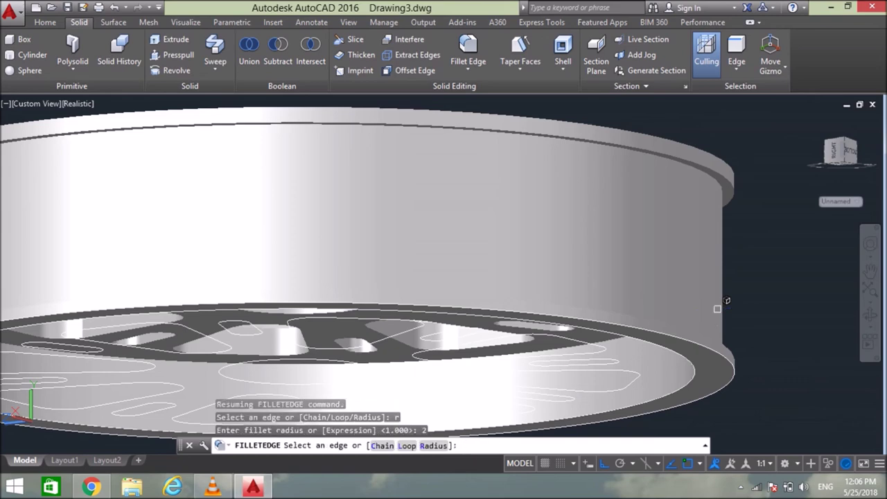
pyautogui.click(736, 182)
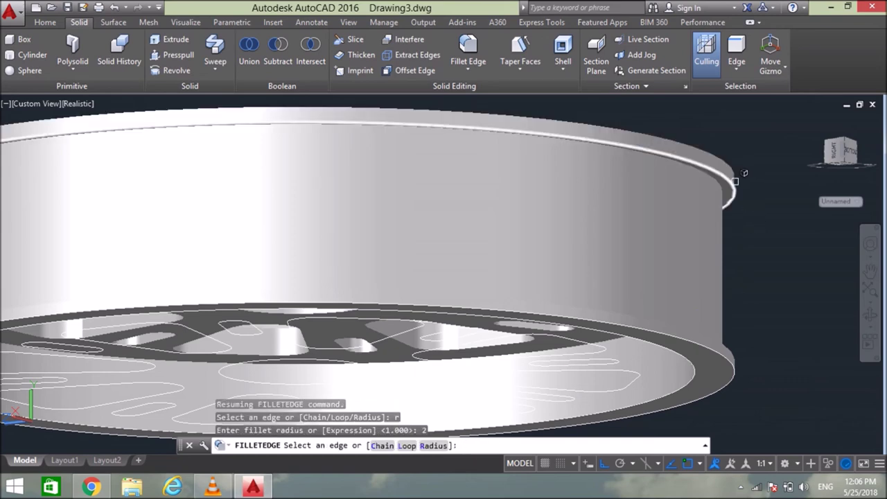
# Step: Include the lower rim lip edge, accept both fillets, and orbit to face the spoked disc
pyautogui.scroll(5, 757, 203)
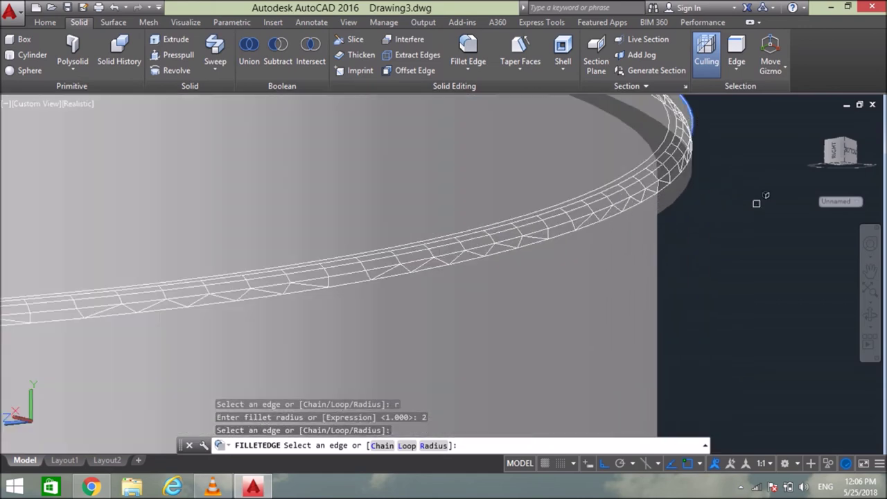
pyautogui.moveTo(757, 203); pyautogui.dragTo(775, 346, button='middle')
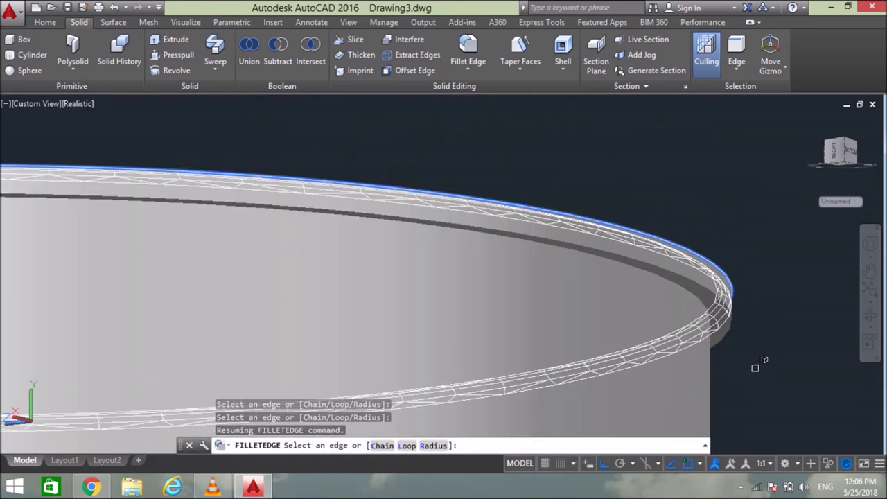
pyautogui.moveTo(754, 365); pyautogui.dragTo(750, 260, button='middle')
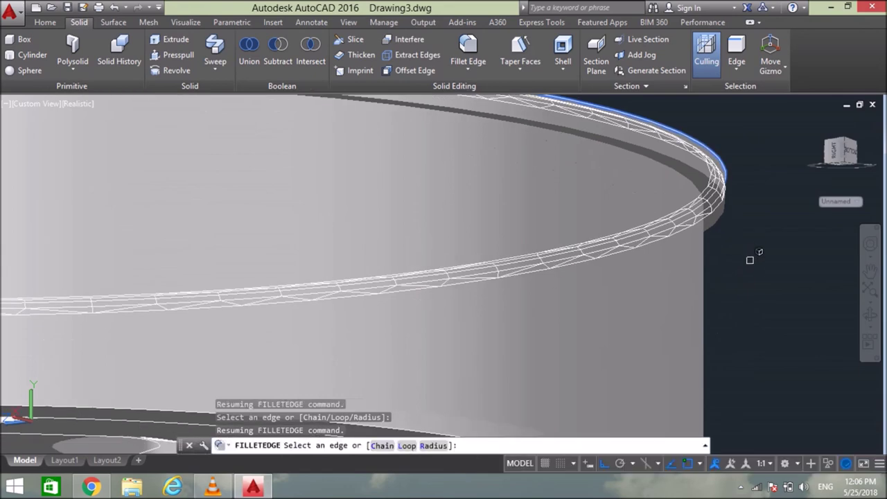
pyautogui.scroll(-5, 750, 260)
pyautogui.scroll(5, 744, 351)
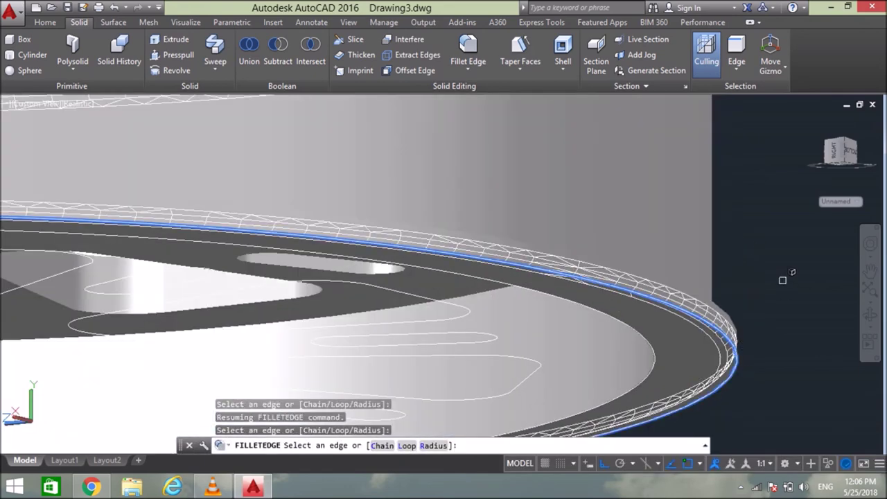
pyautogui.press('Return')
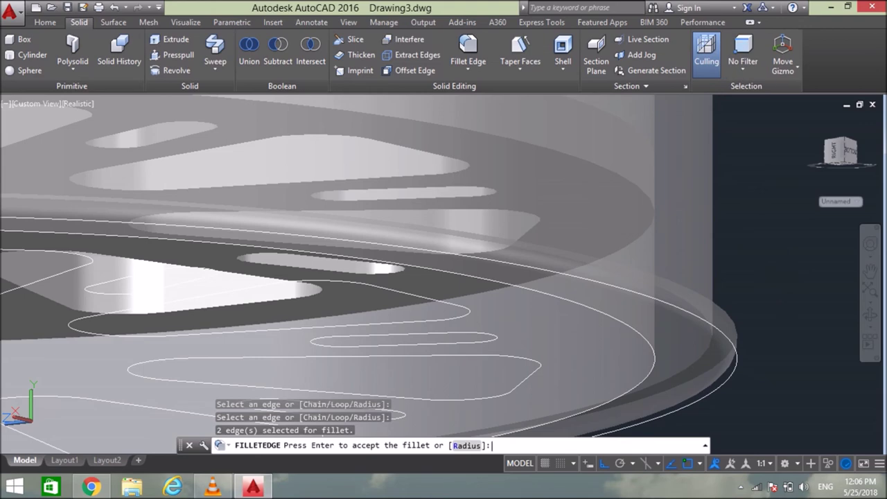
pyautogui.press('Return')
pyautogui.scroll(-2, 782, 279)
pyautogui.scroll(-2, 782, 279)
pyautogui.scroll(-2, 773, 280)
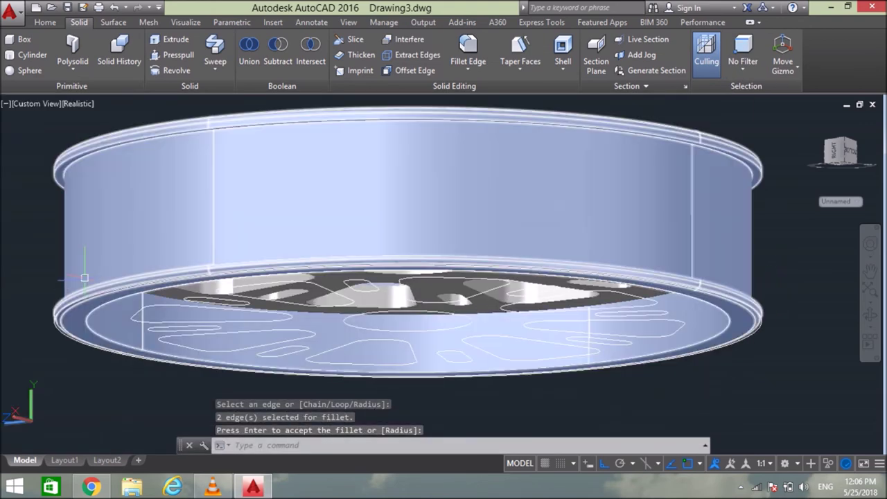
pyautogui.scroll(-2, 84, 256)
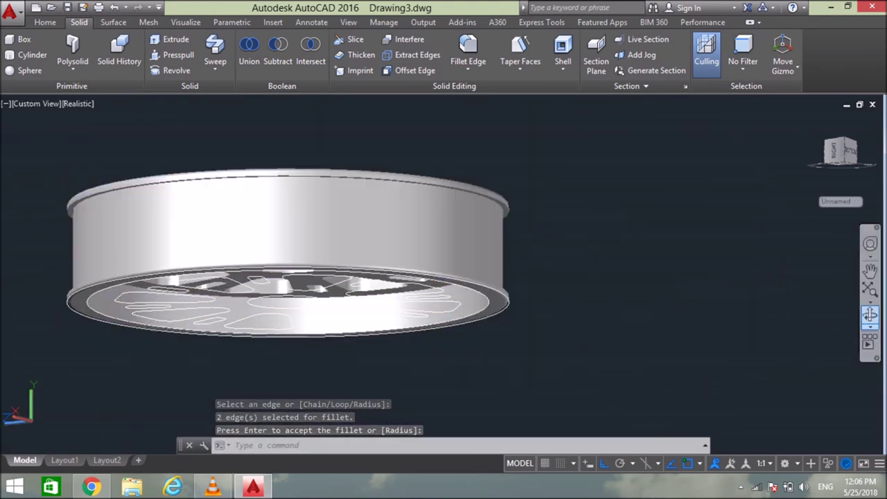
pyautogui.keyDown('shift'); pyautogui.moveTo(286, 236); pyautogui.dragTo(284, 299, button='middle'); pyautogui.keyUp('shift')
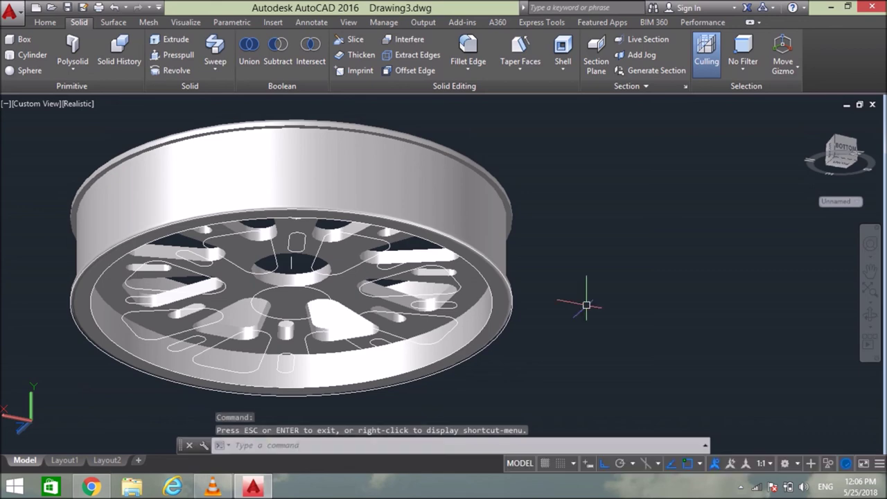
# Step: Erase the arrayed slot outlines, spoke profile curves, and the leftover slot outline on the left
pyautogui.scroll(2, 60, 241)
pyautogui.scroll(2, 60, 241)
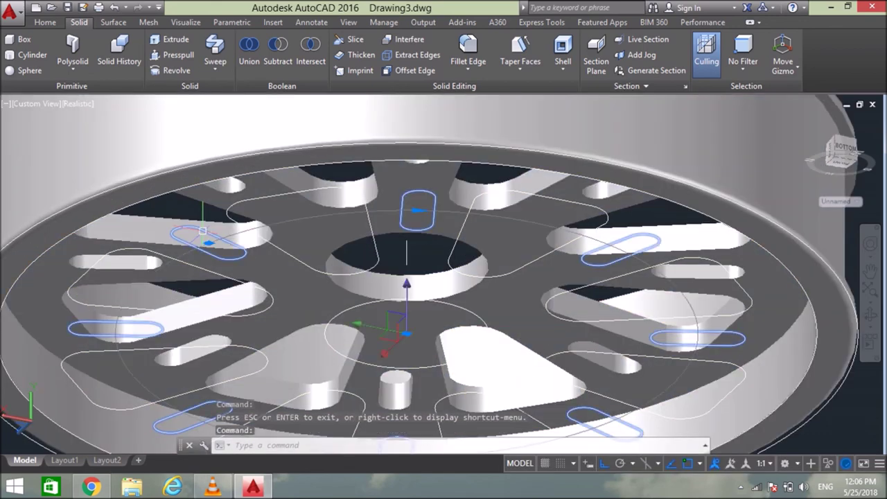
pyautogui.click(216, 223)
pyautogui.click(227, 216)
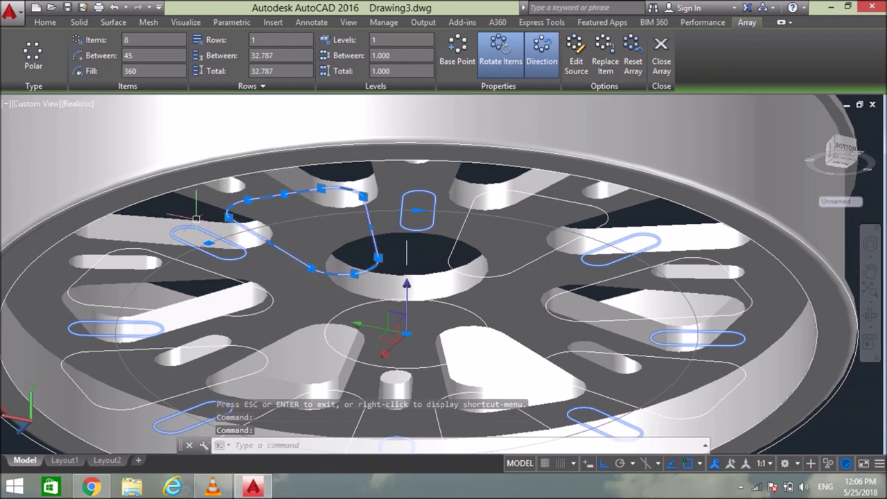
pyautogui.click(182, 217)
pyautogui.press('Delete')
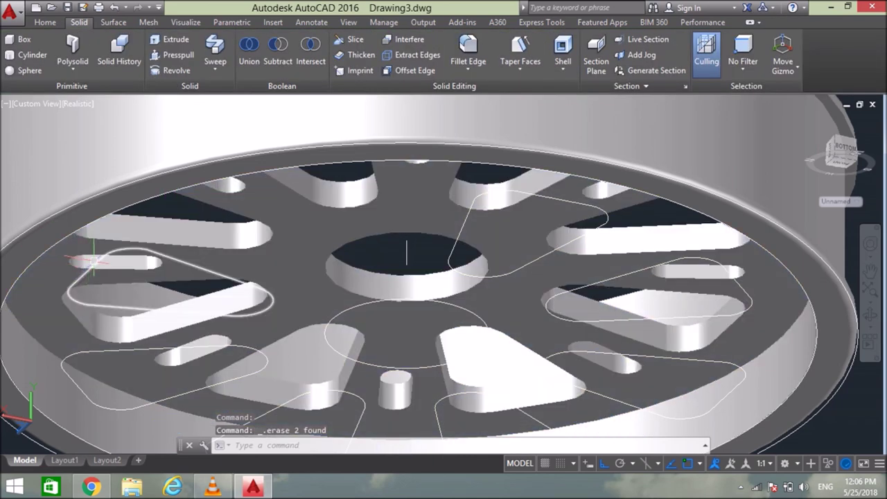
pyautogui.click(94, 261)
pyautogui.press('Delete')
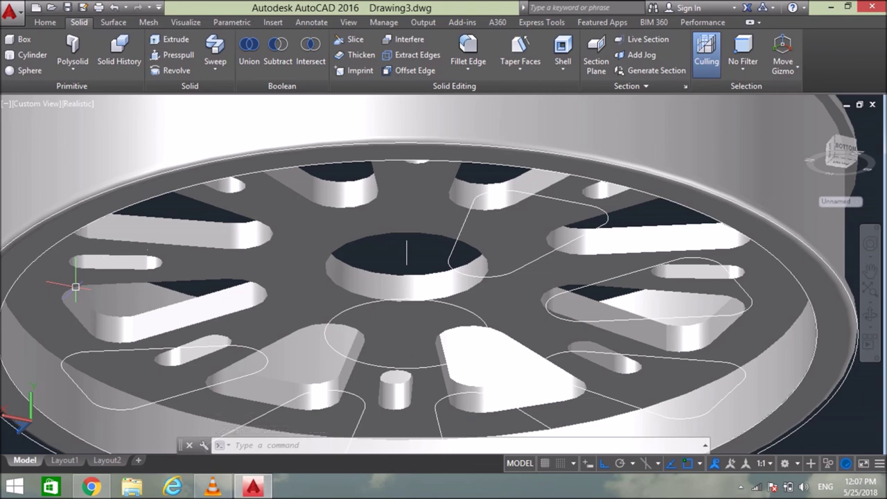
# Step: Erase the leftover curve beside the hub and the curve loop on the disc's right side
pyautogui.scroll(-2, 291, 299)
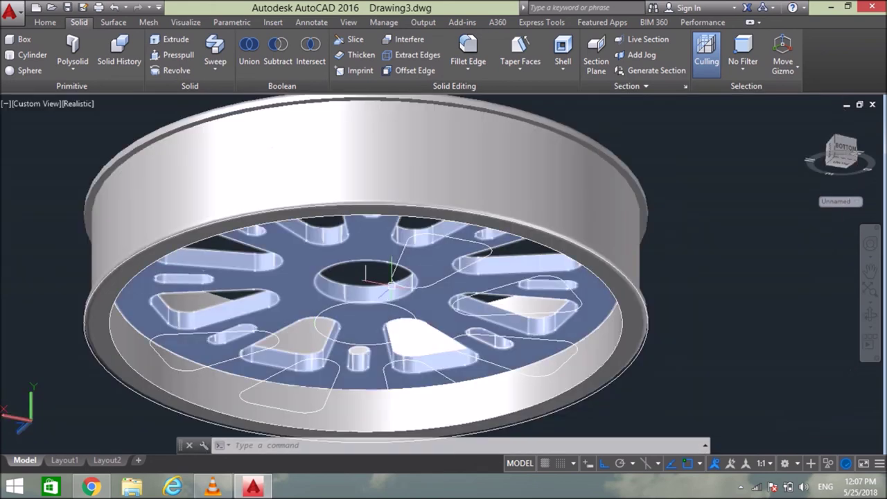
pyautogui.scroll(-2, 642, 270)
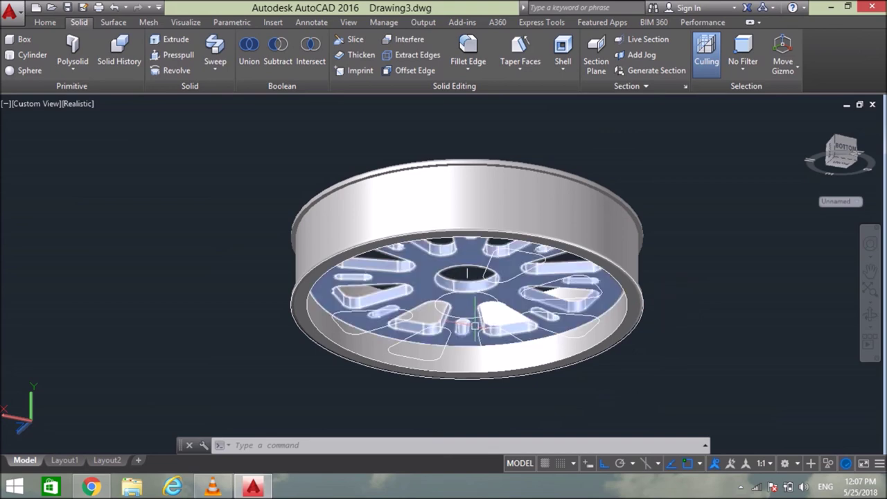
pyautogui.scroll(2, 468, 316)
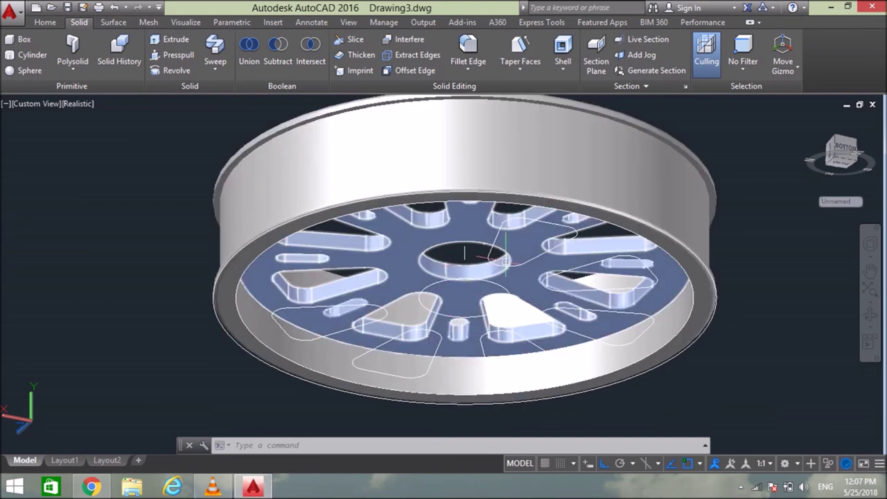
pyautogui.scroll(2, 484, 257)
pyautogui.click(483, 256)
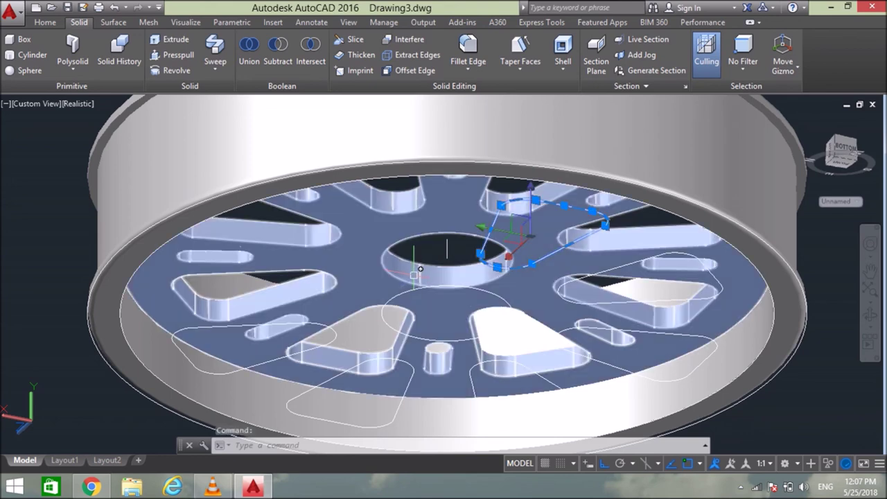
pyautogui.press('Delete')
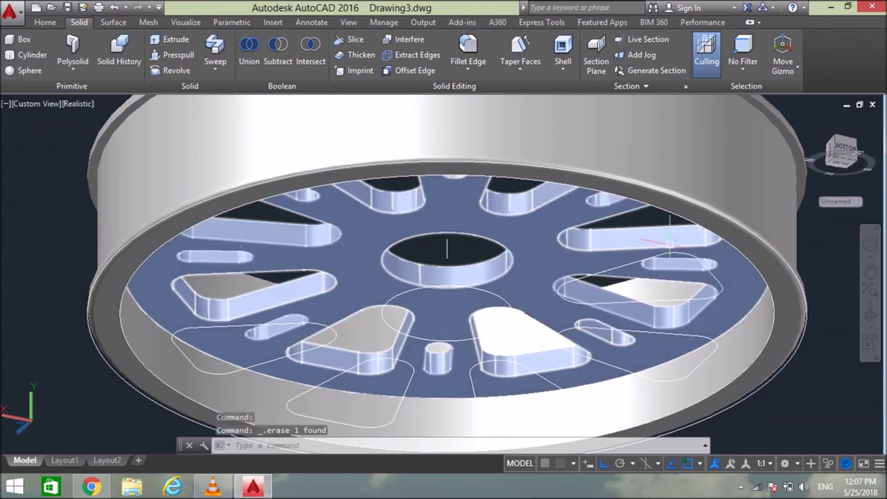
pyautogui.click(674, 251)
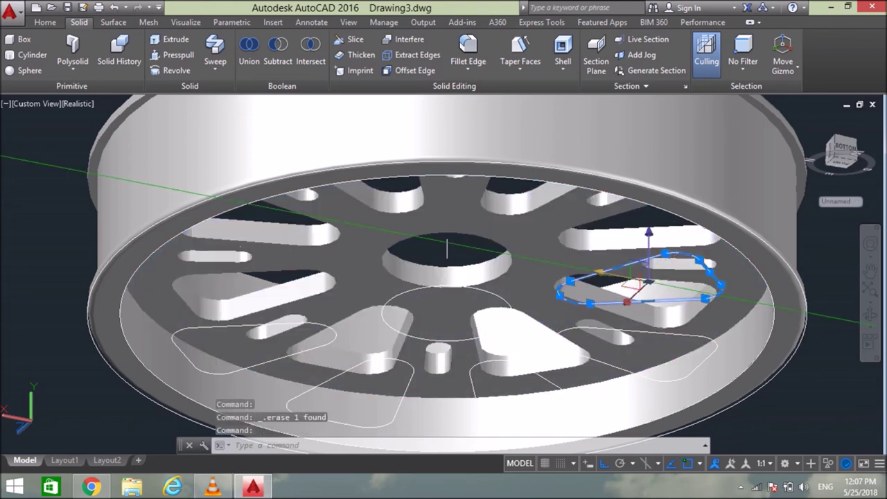
pyautogui.press('Delete')
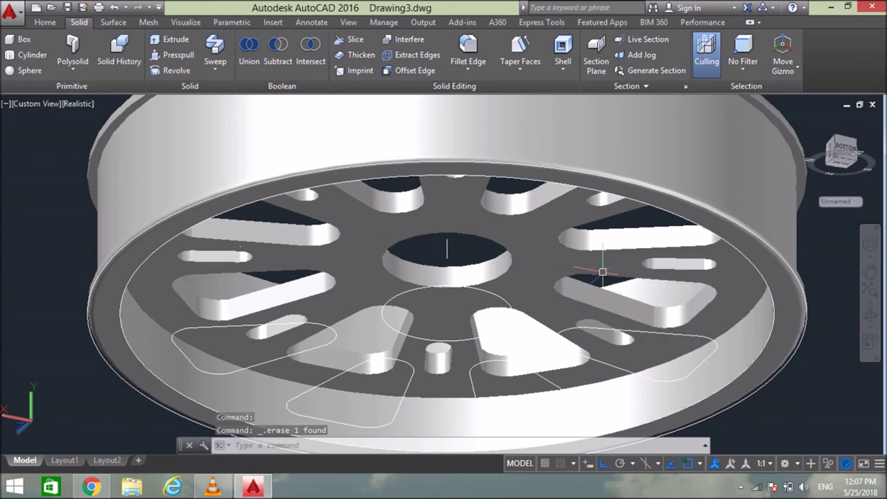
pyautogui.click(212, 487)
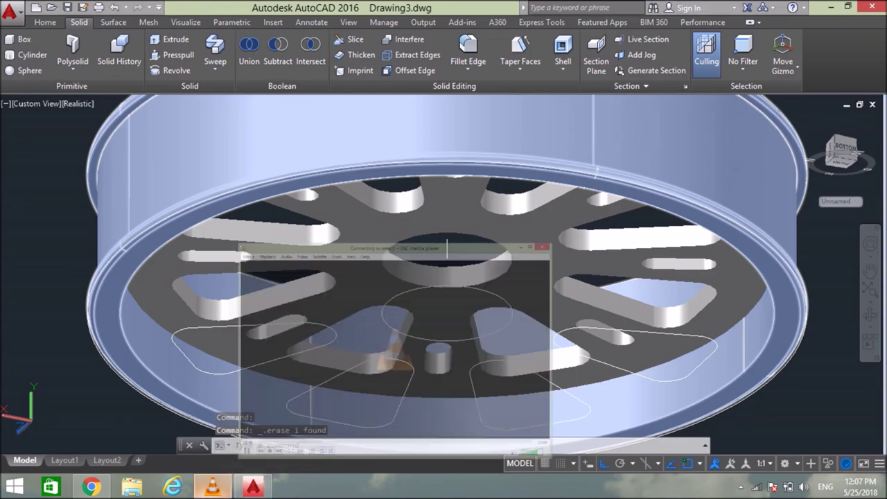